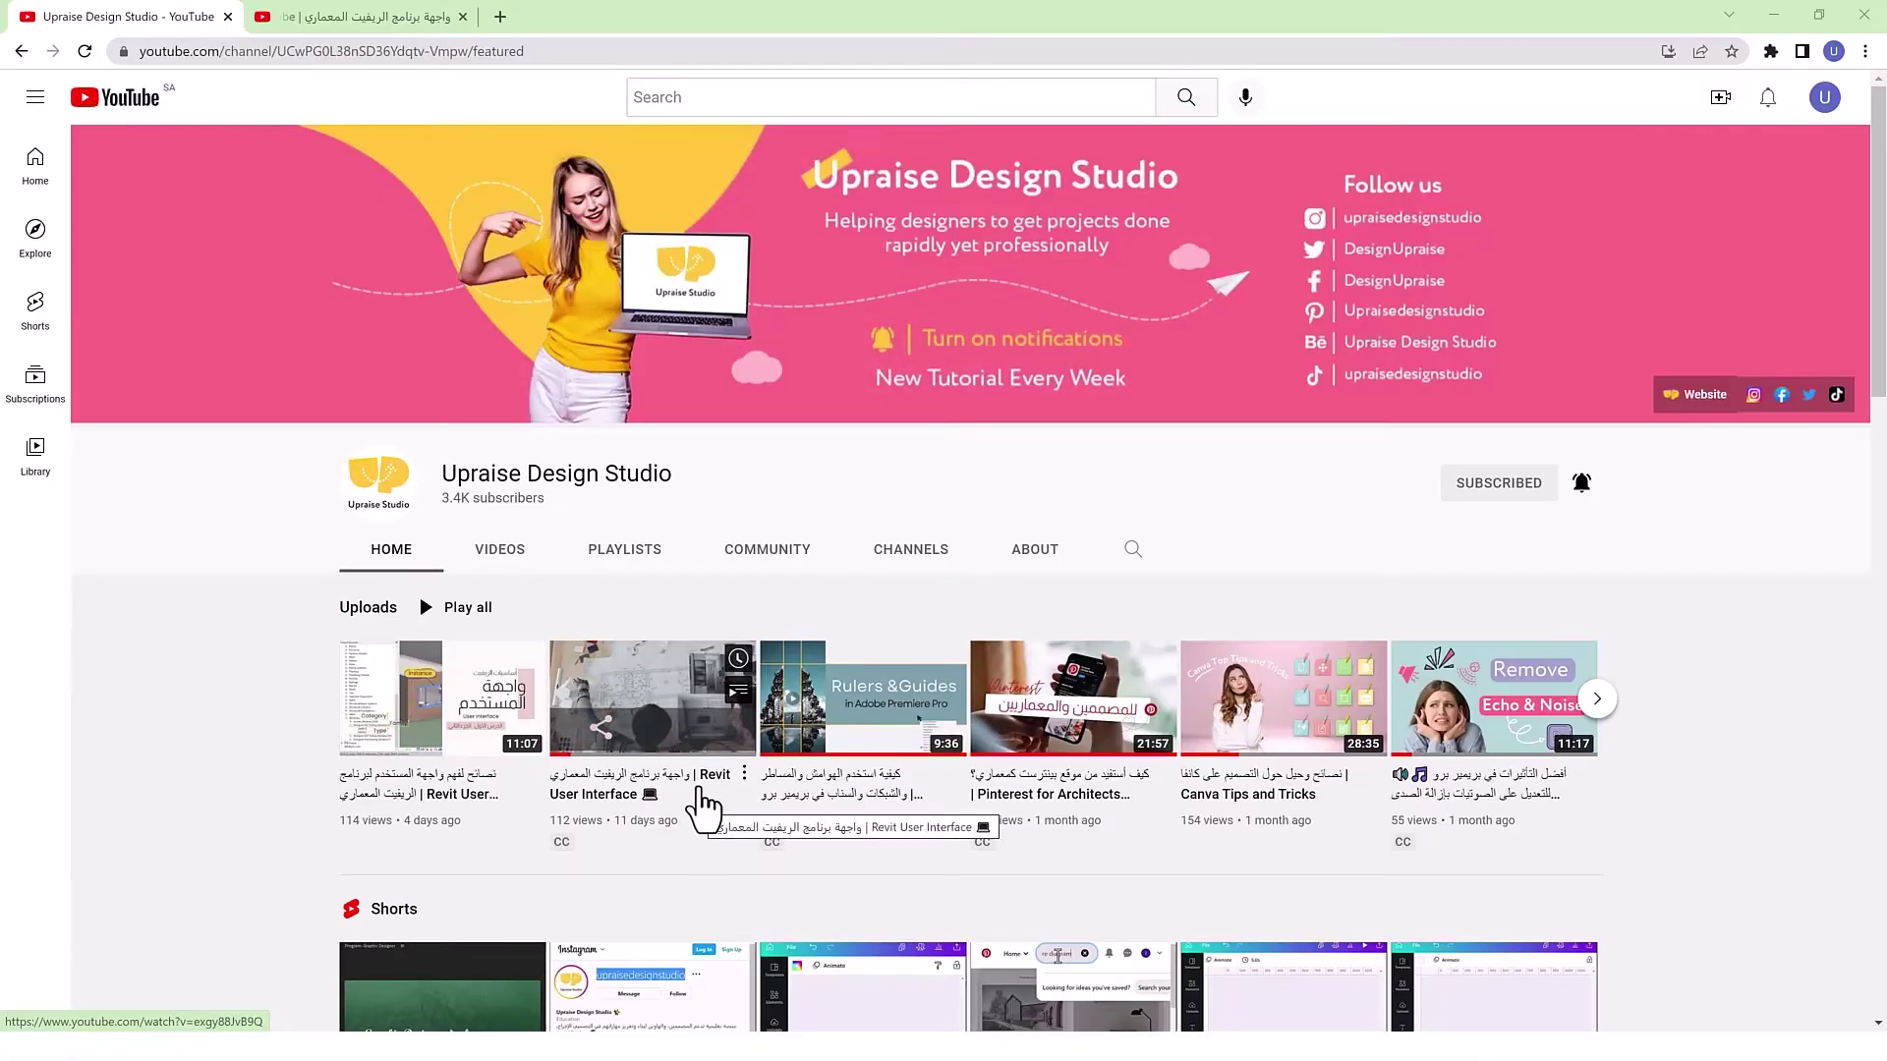
# Open the channel's playlists, then go to the Revit User Interface video and scroll to its comments.
pyautogui.click(625, 552)
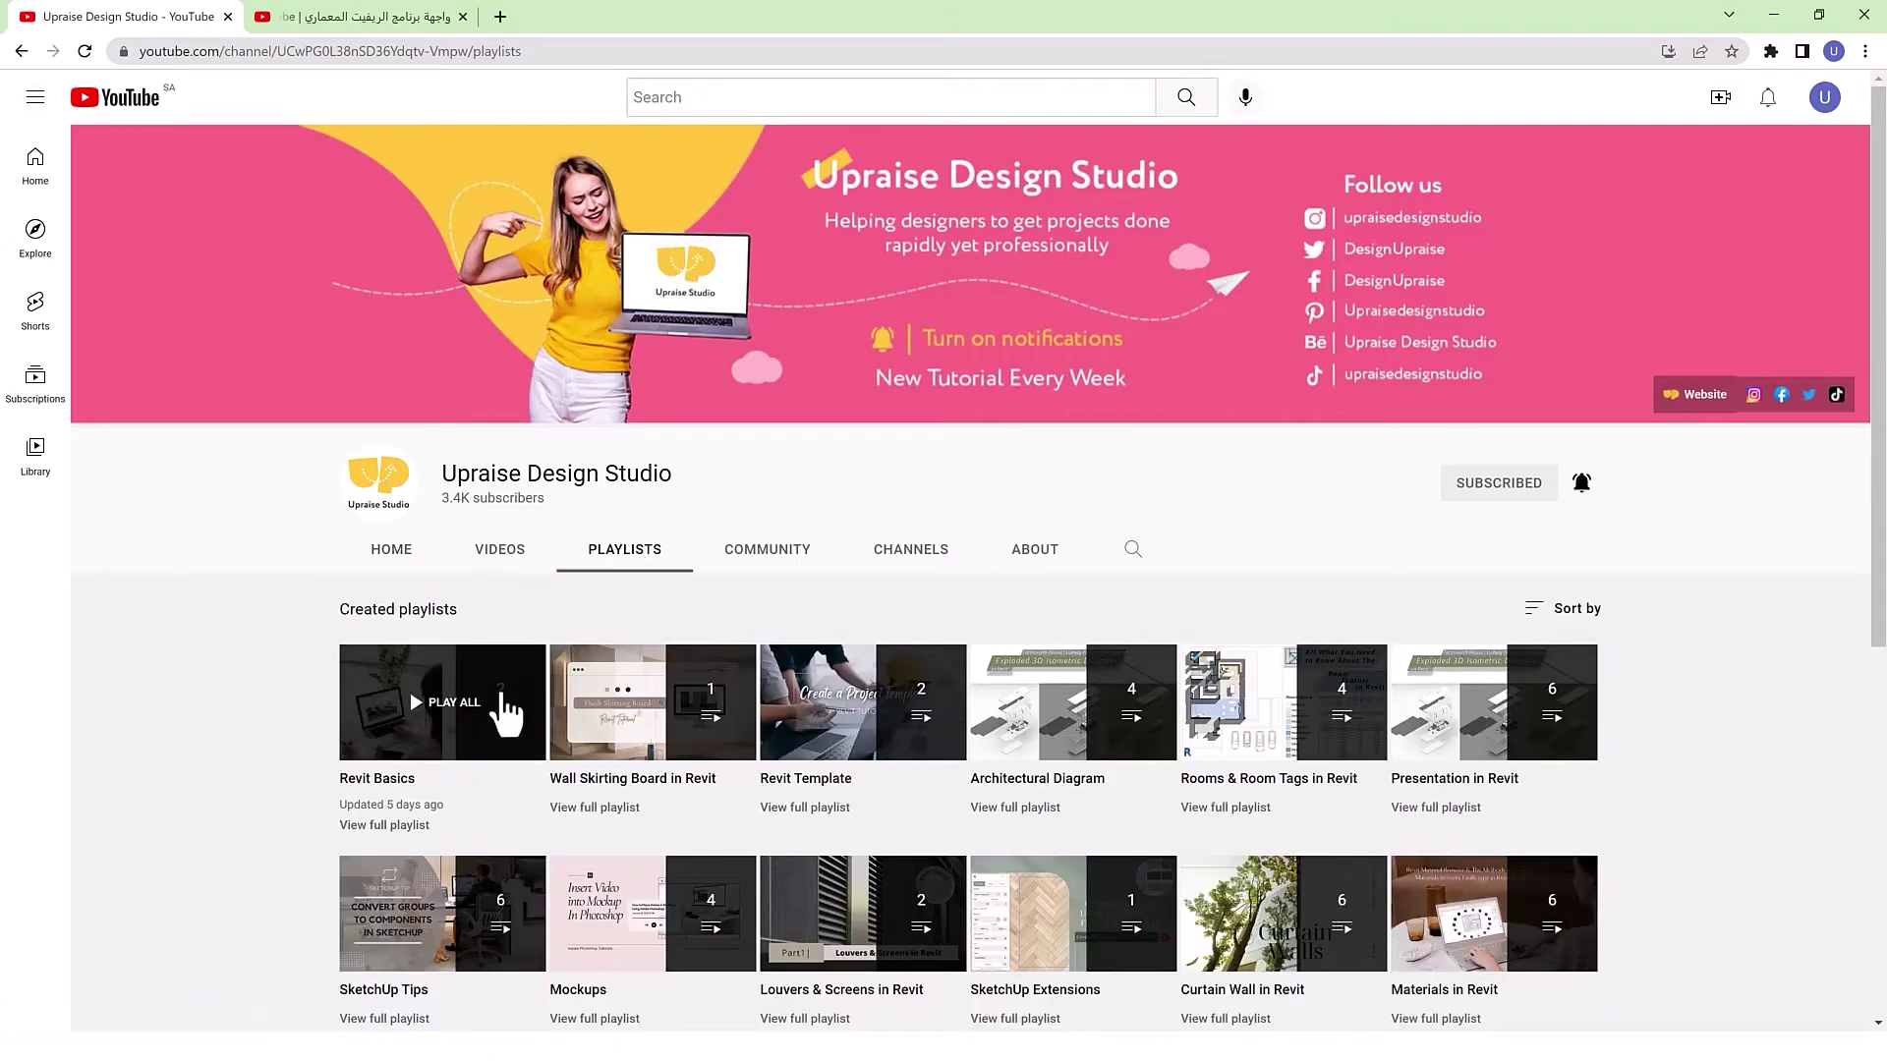
pyautogui.click(392, 16)
pyautogui.scroll(-3, 370, 497)
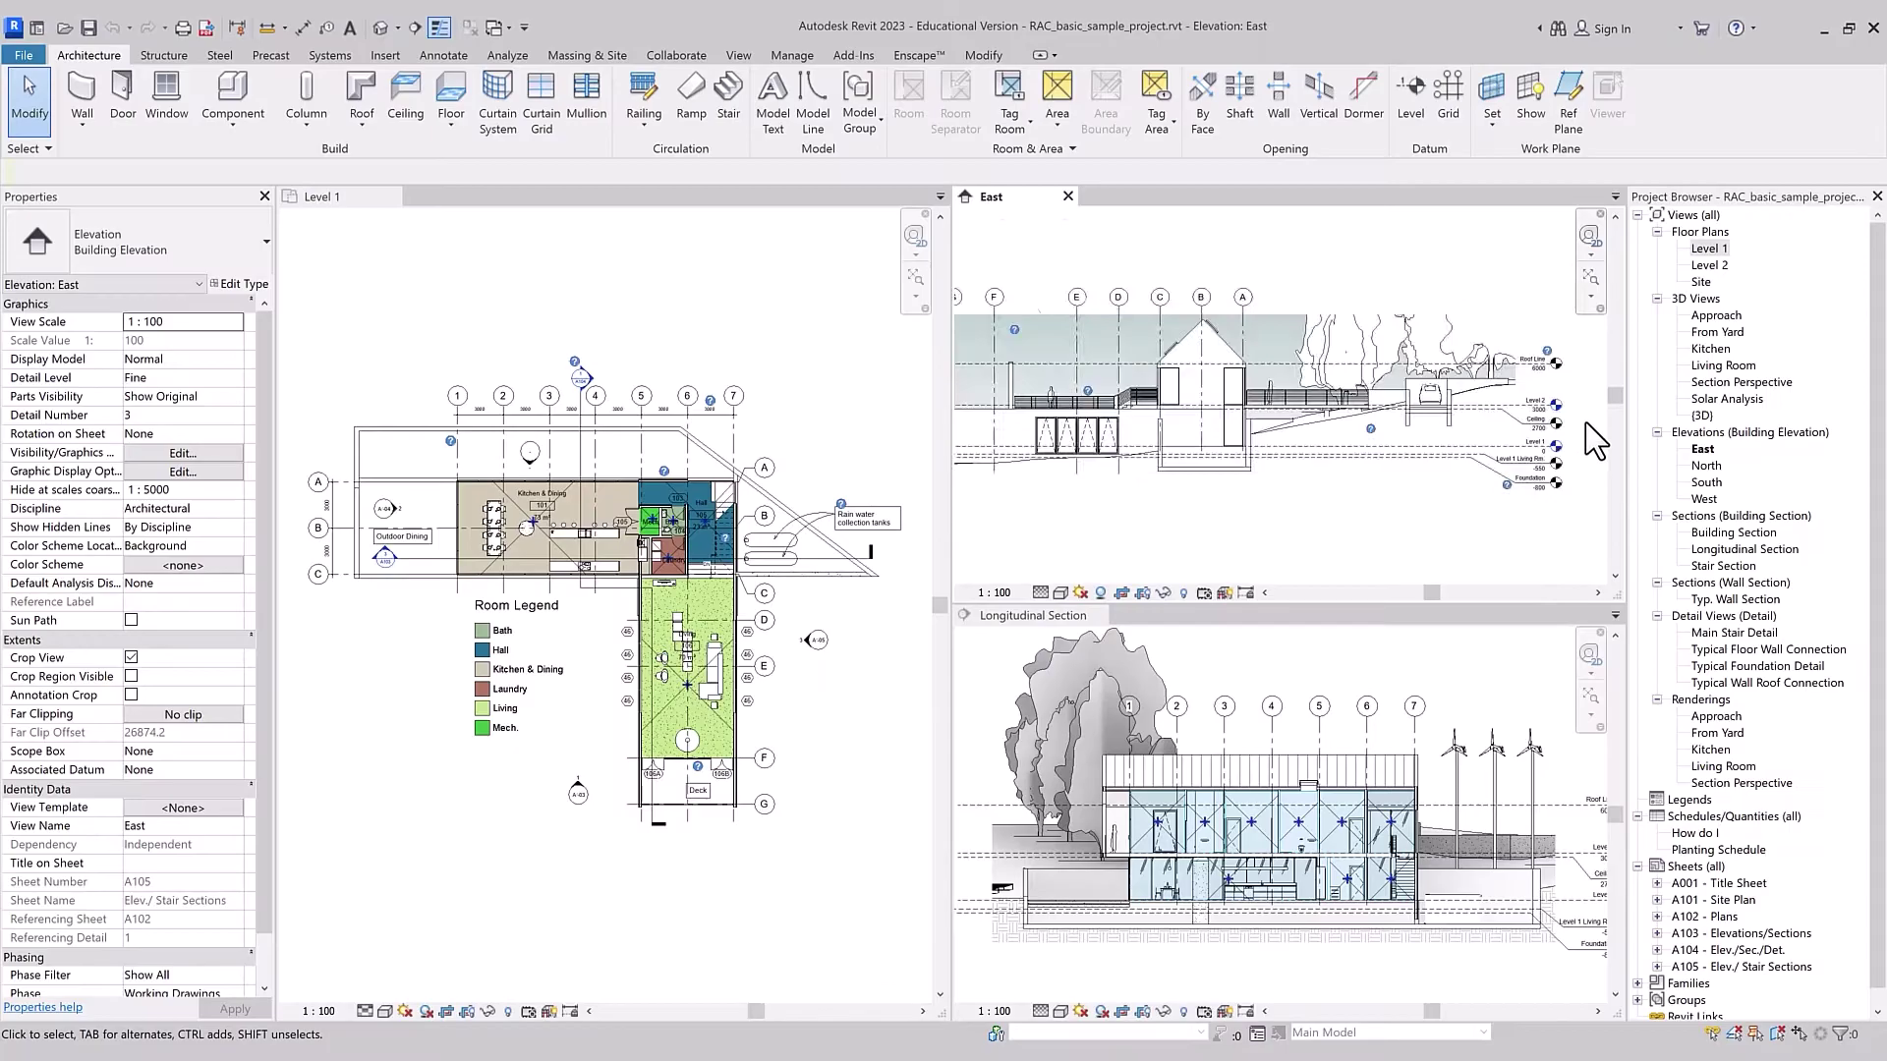
pyautogui.scroll(5, 1474, 403)
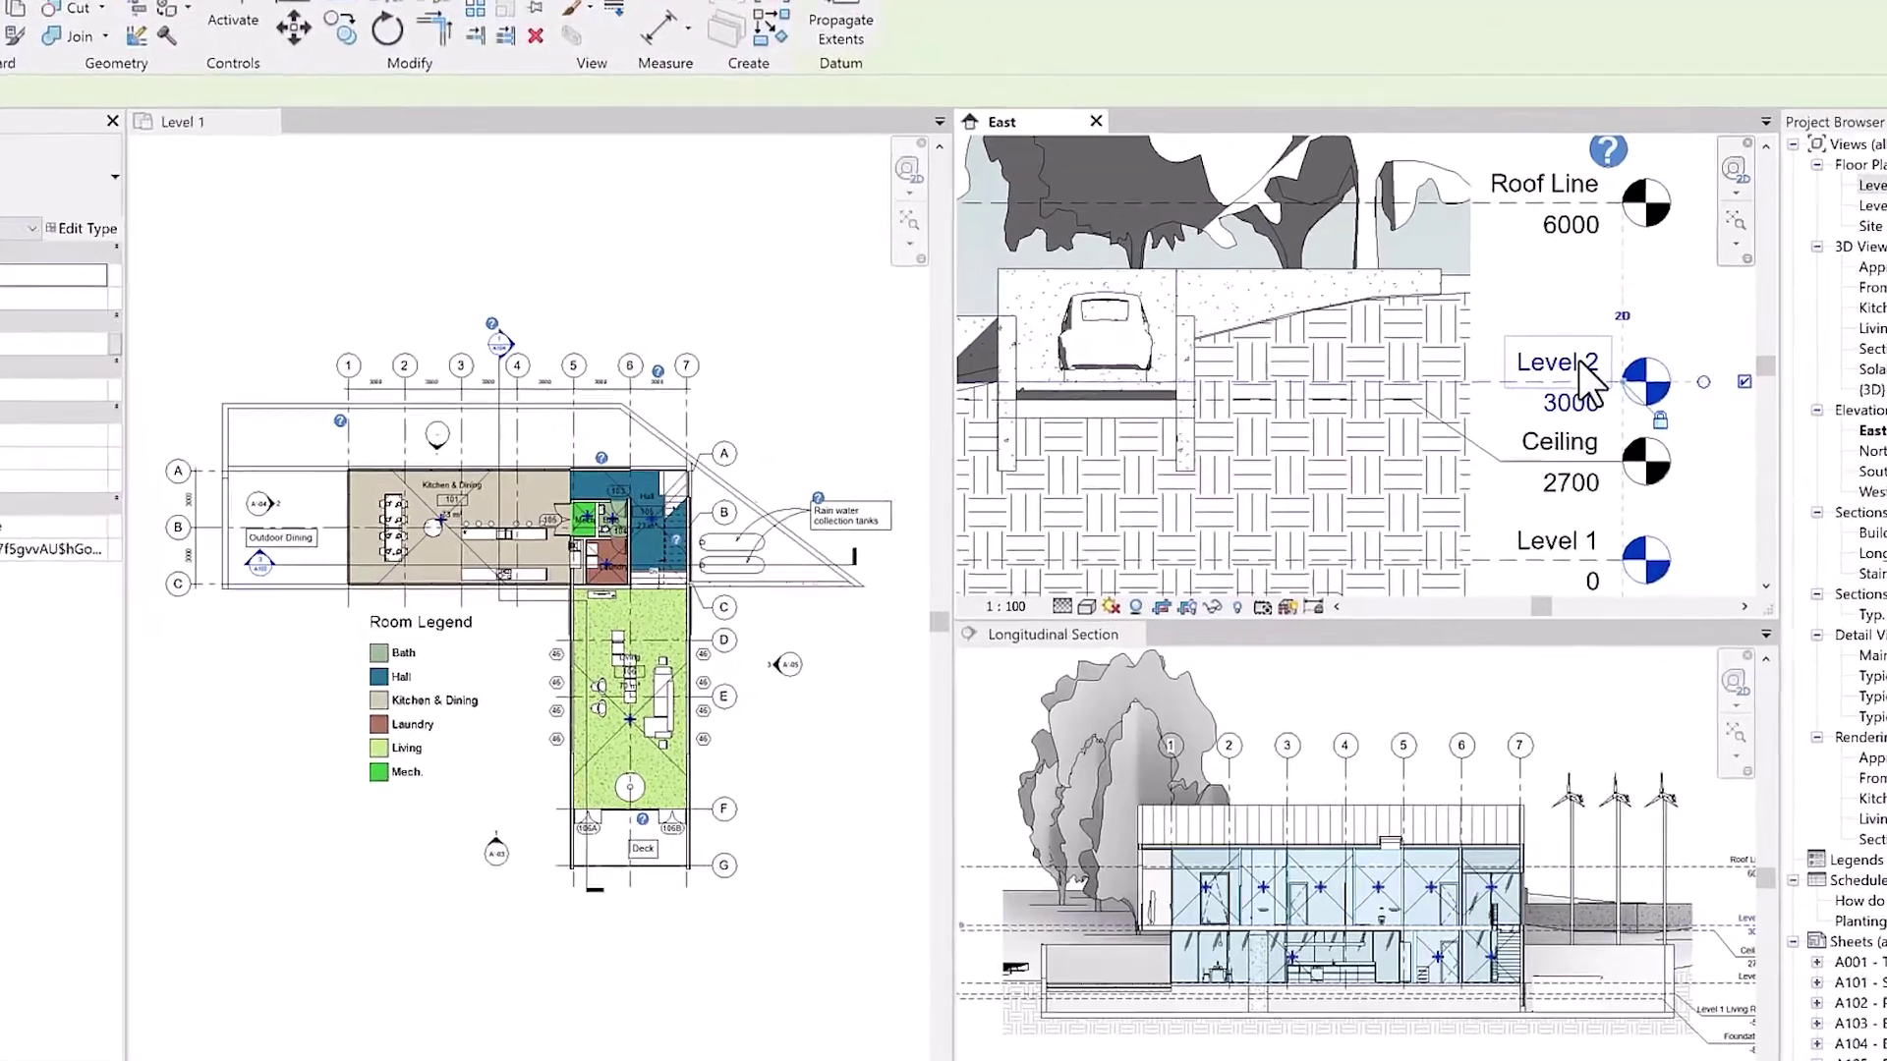
# Edit the Level 2 name in the East elevation to bring up the Confirm Level Rename dialog.
pyautogui.doubleClick(1471, 395)
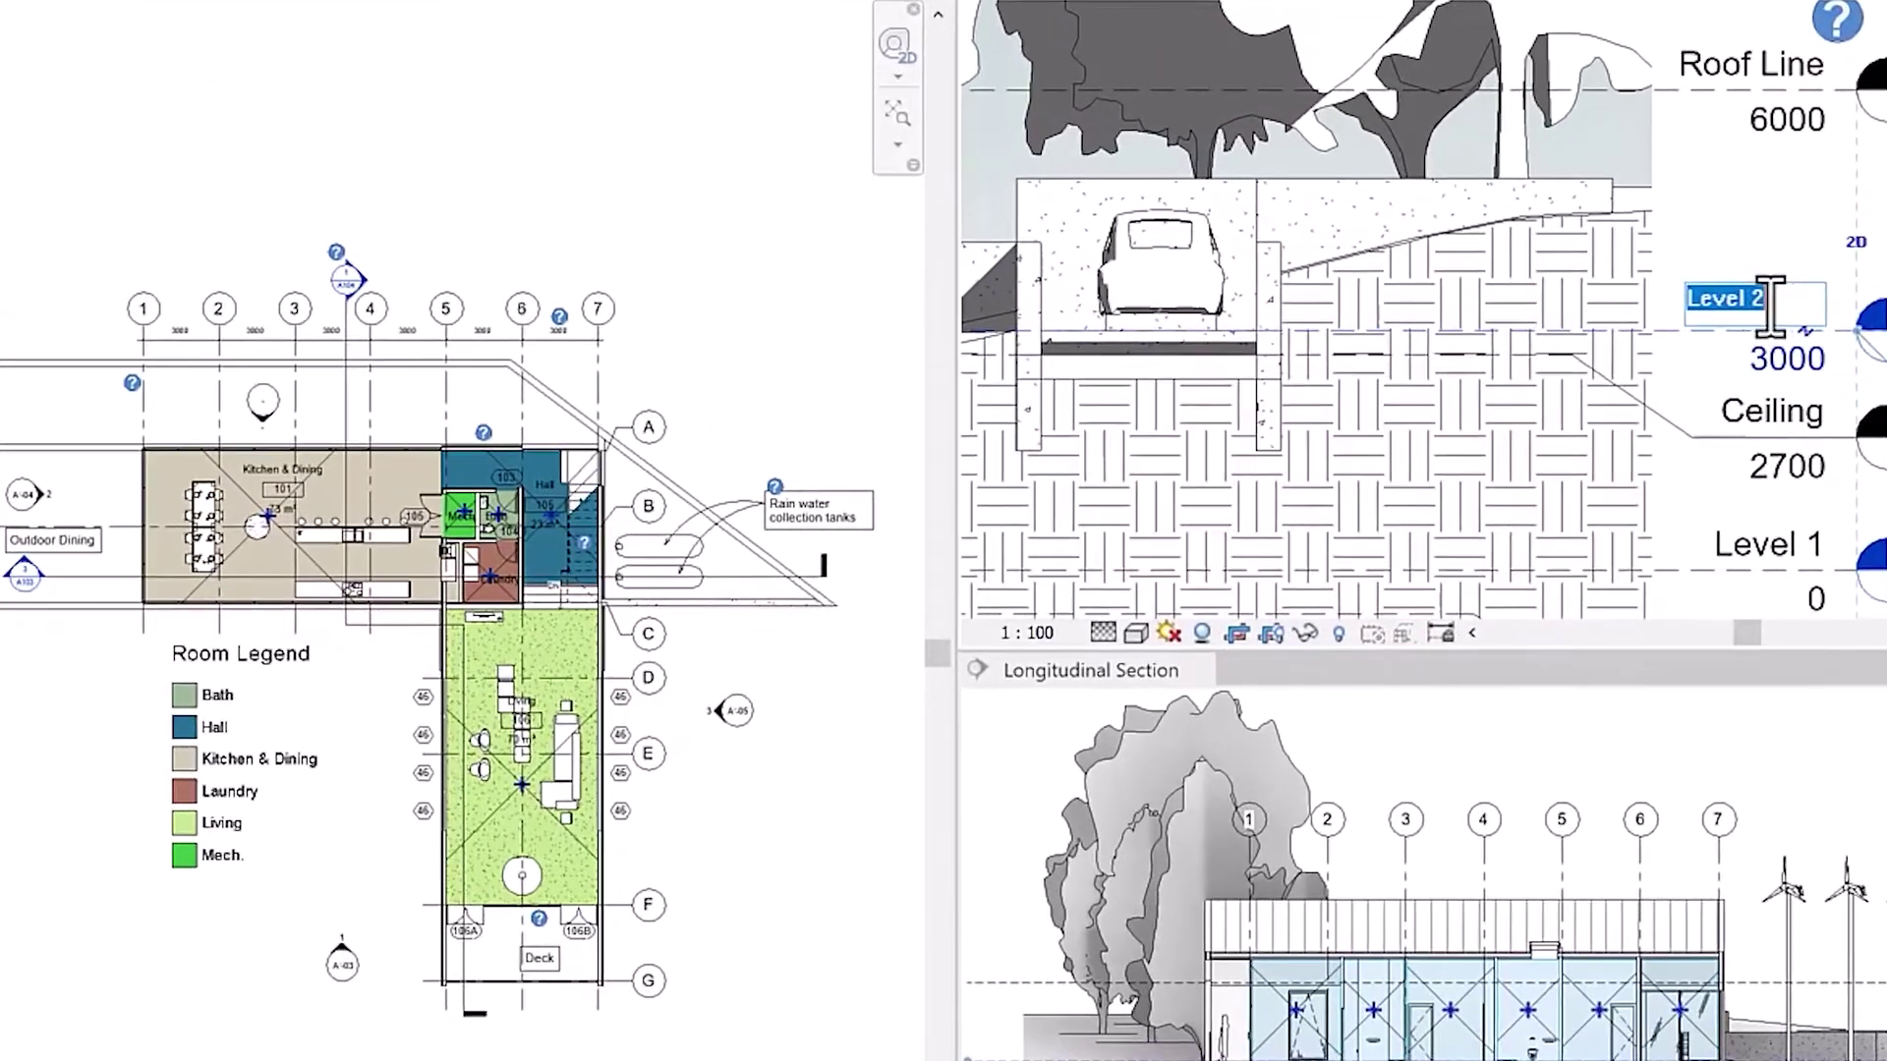
pyautogui.press('Return')
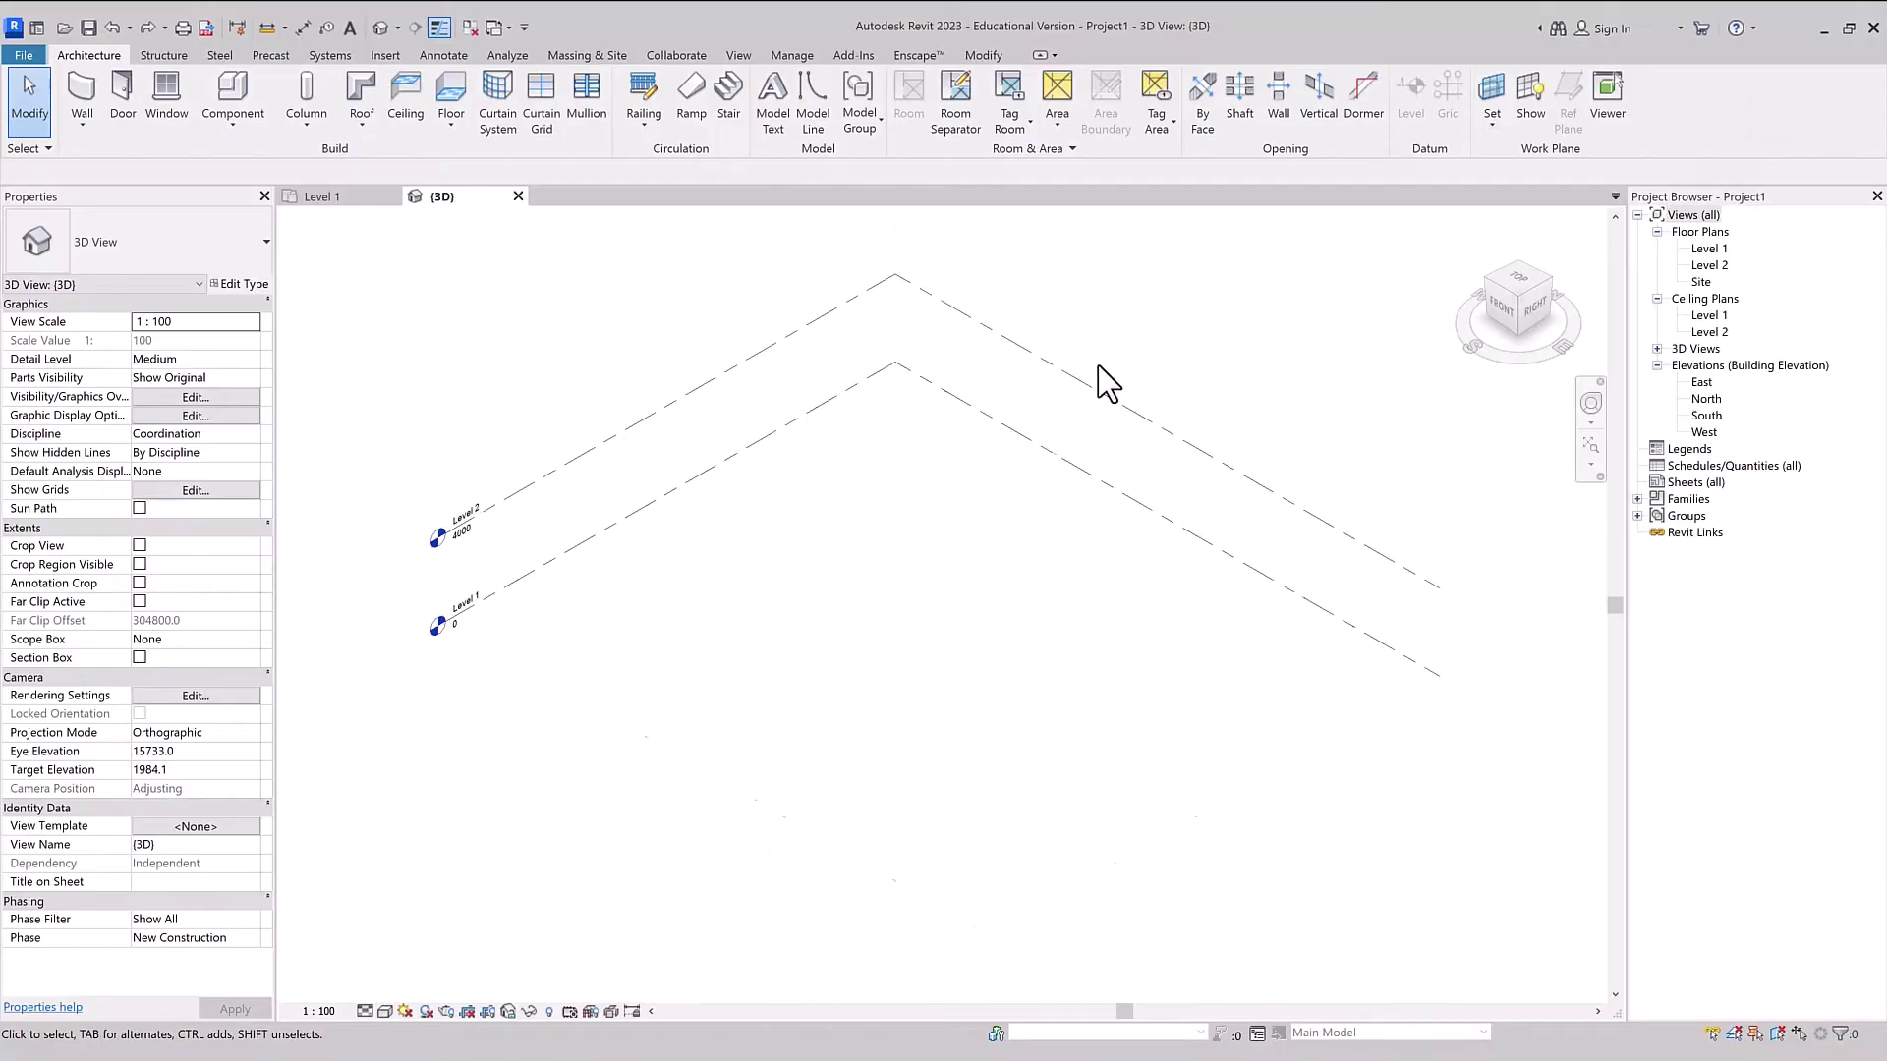
# Rename Level 2 to Level 3 in the 3D view, then undo it back to Level 2.
pyautogui.click(474, 518)
pyautogui.click(468, 508)
pyautogui.moveTo(468, 508); pyautogui.dragTo(432, 499)
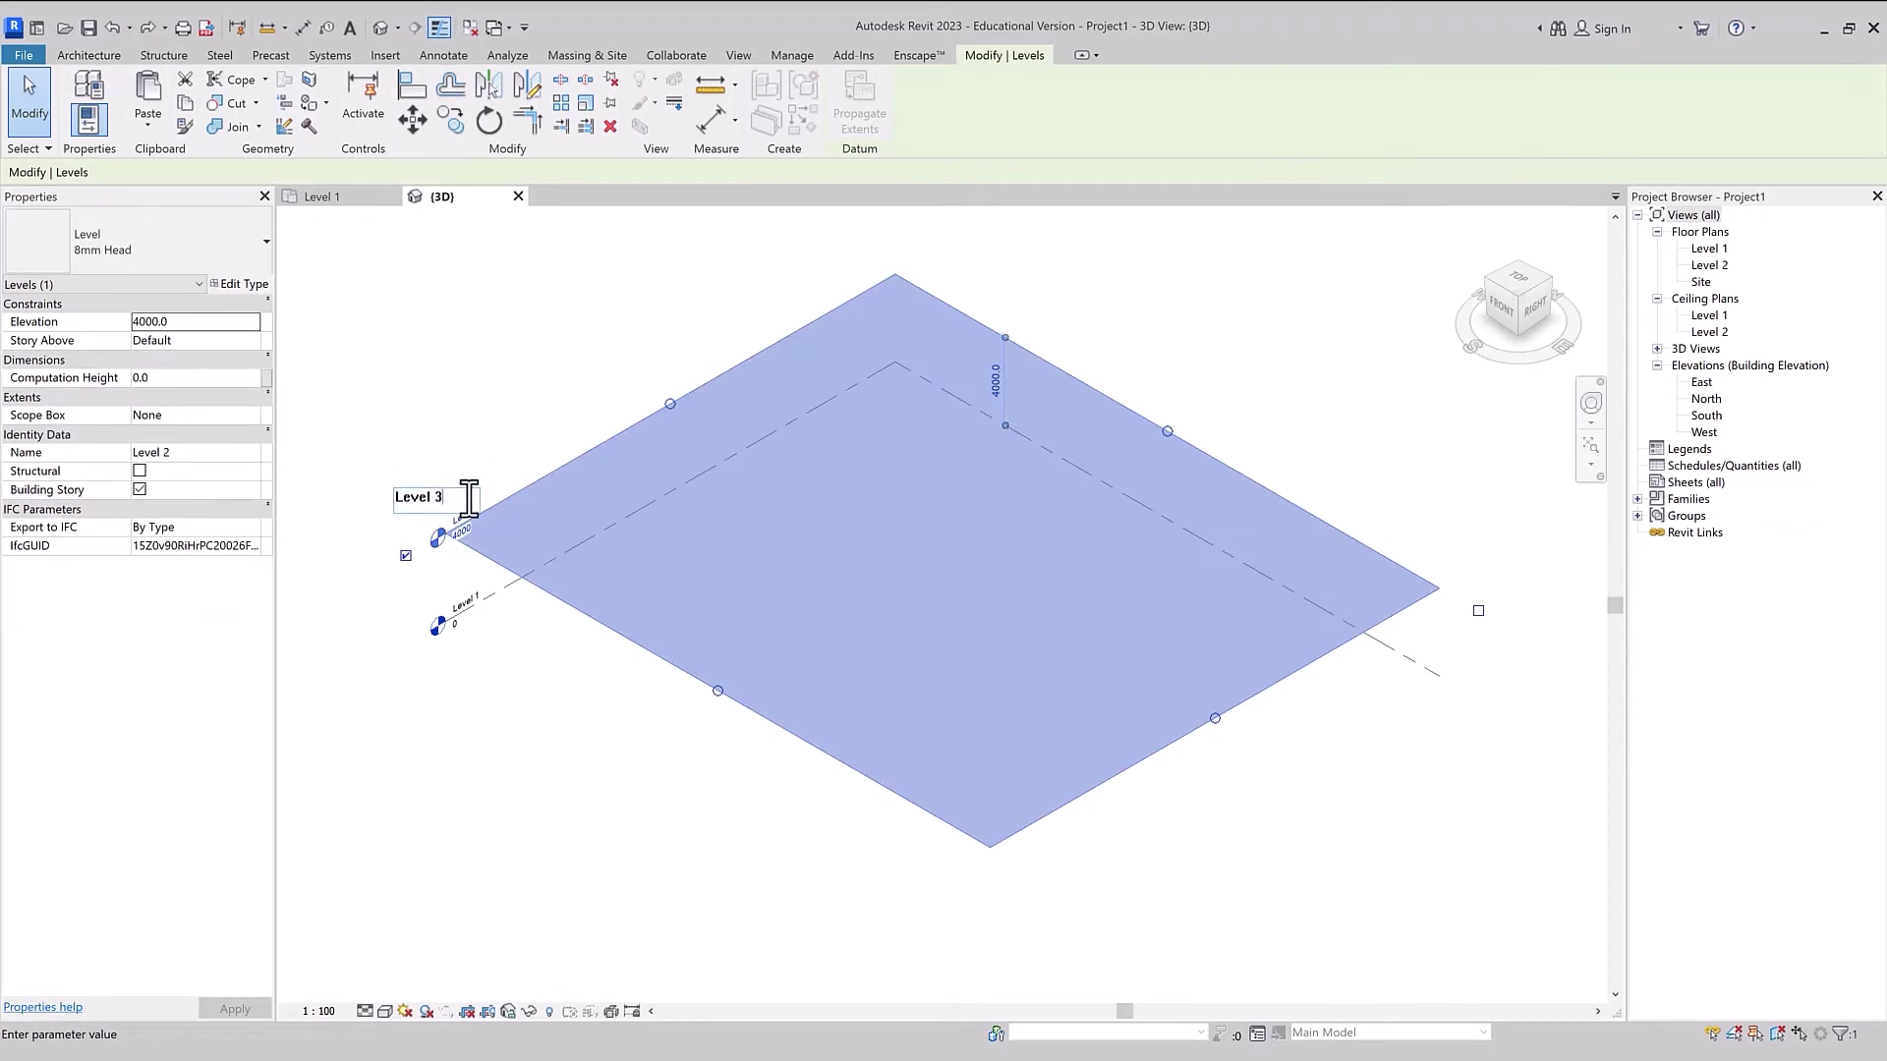
pyautogui.press('Return')
pyautogui.click(422, 400)
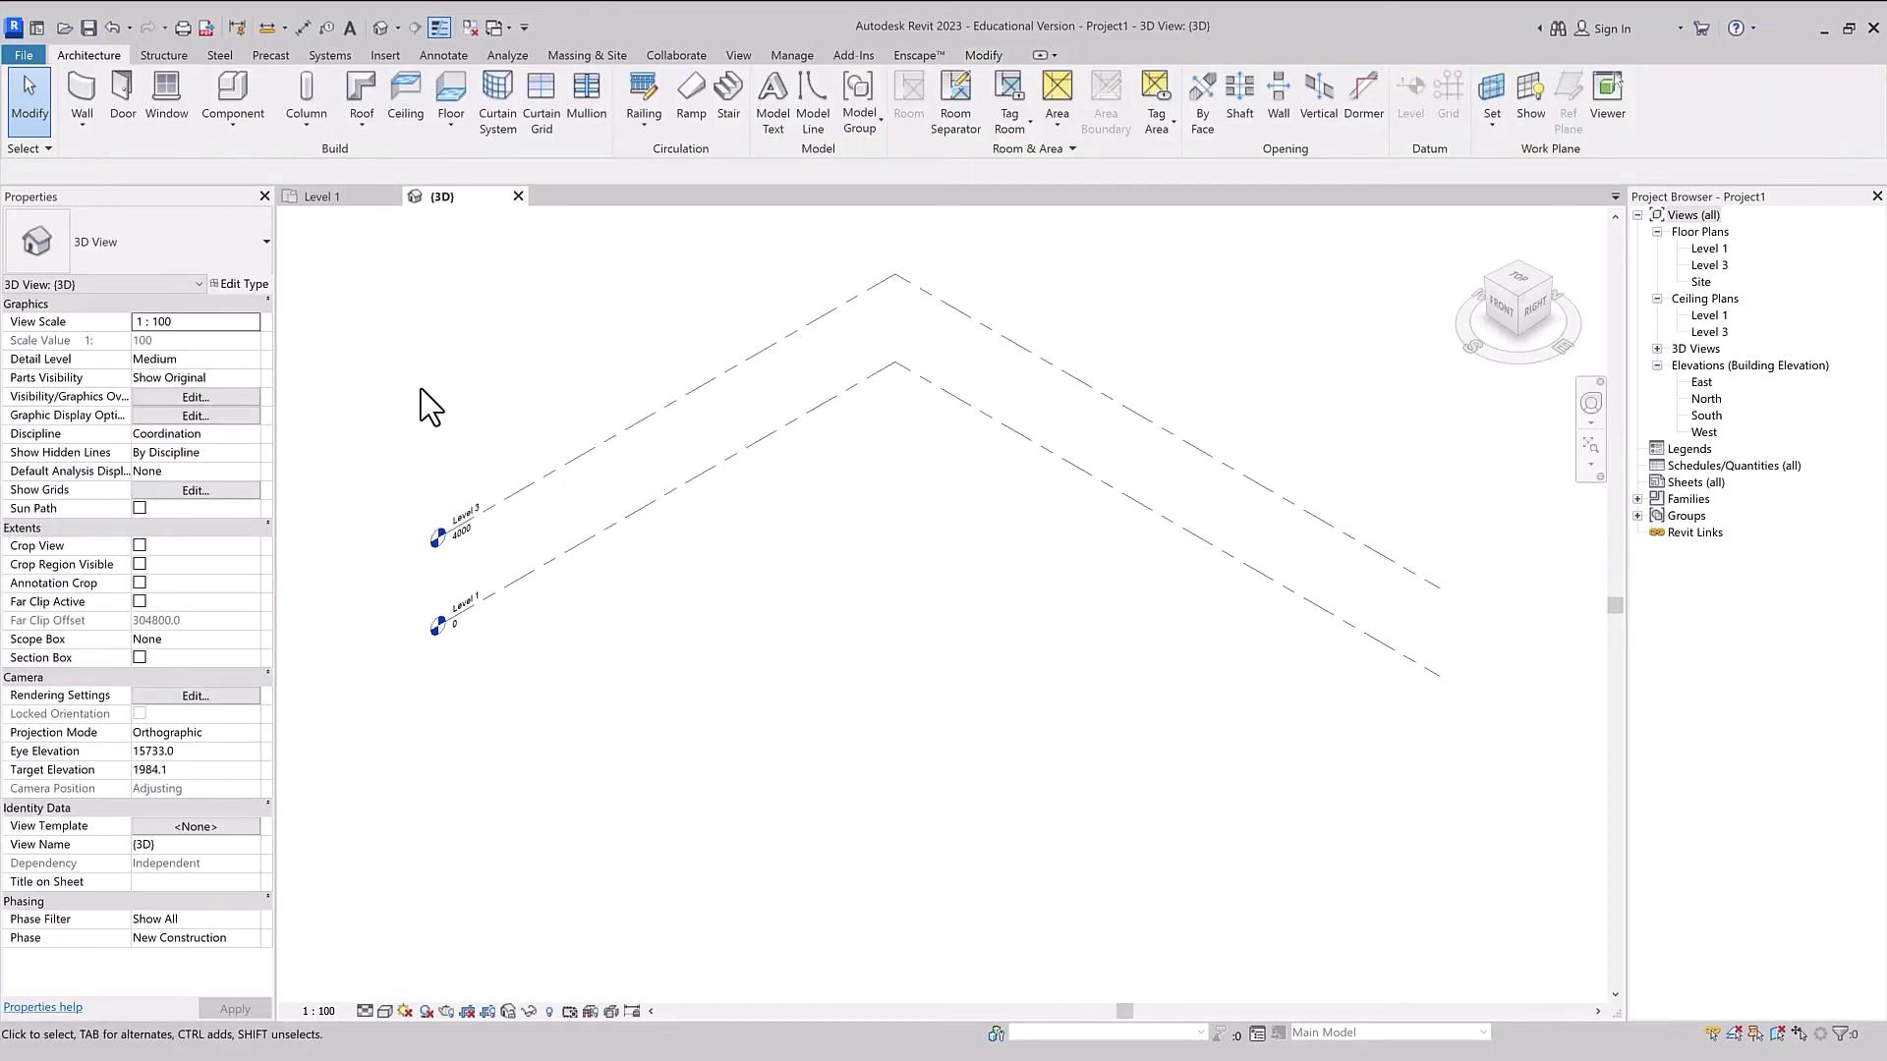
pyautogui.hotkey('ctrl', 'z')
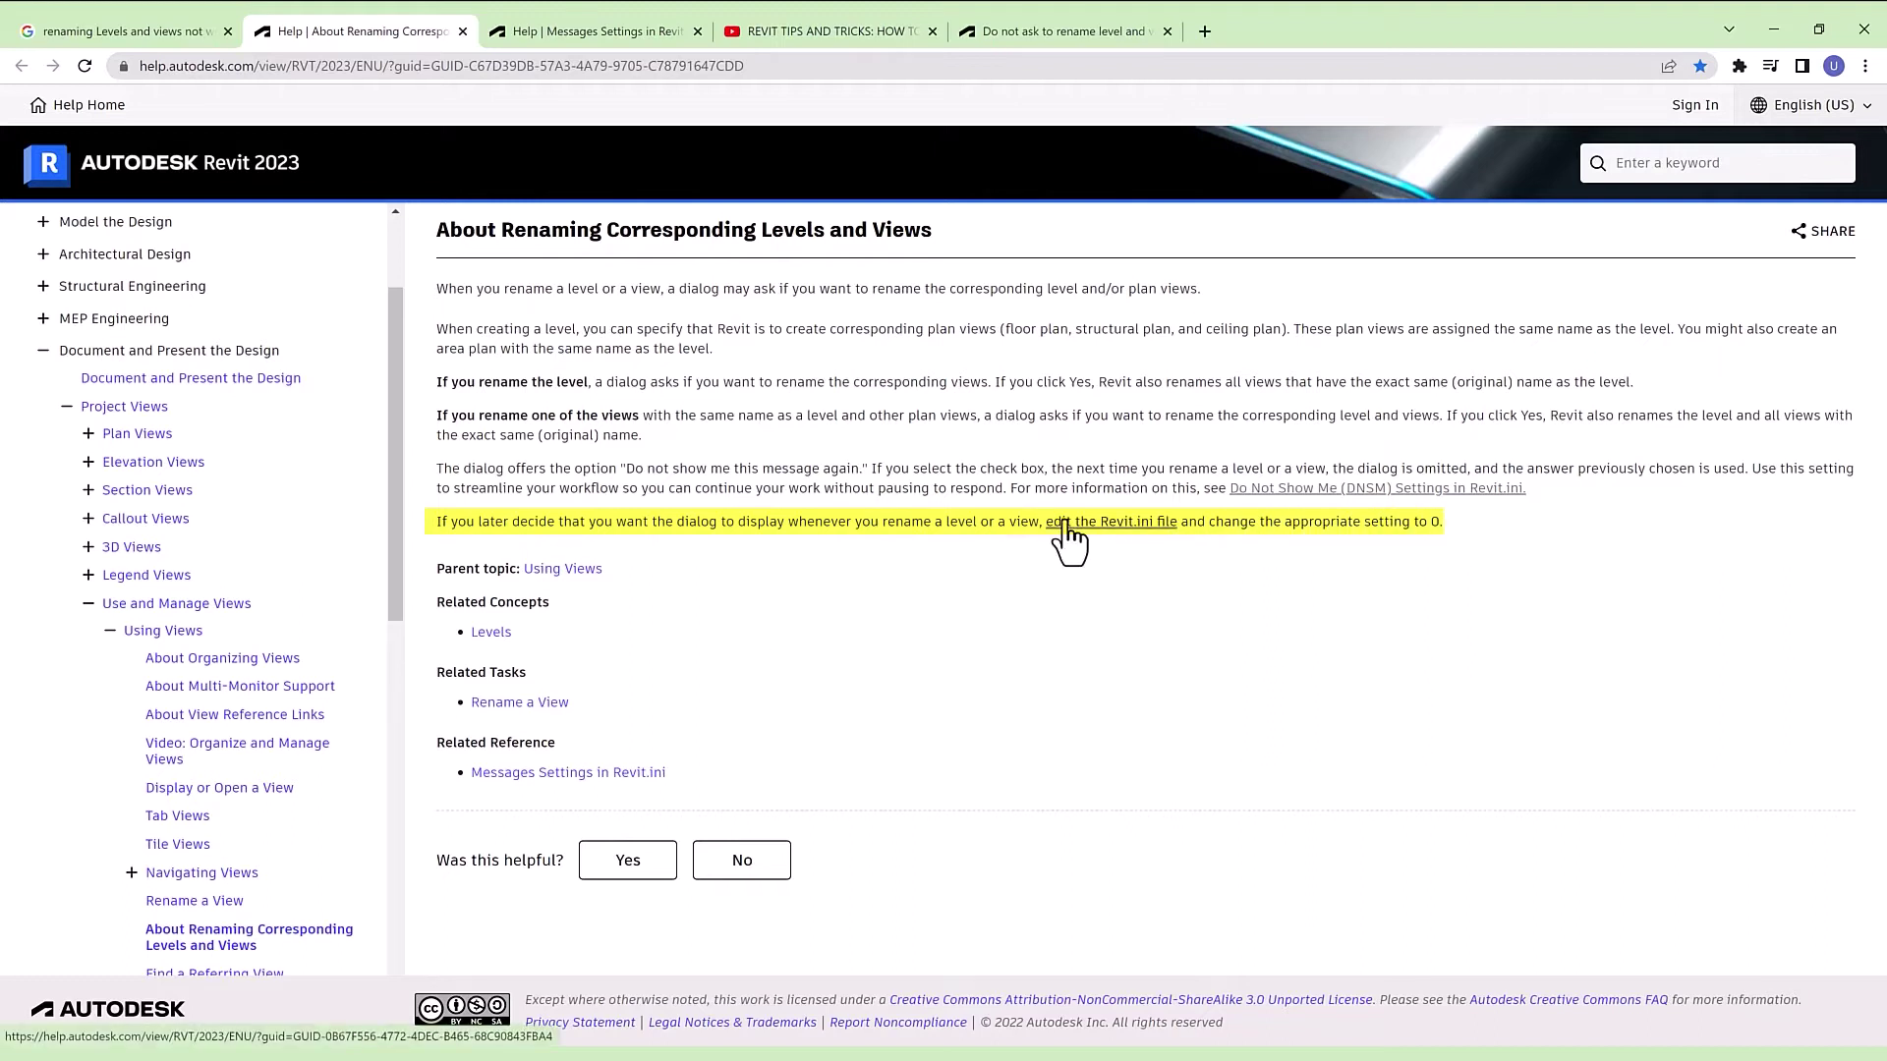
# Open the Messages Settings in Revit.ini help page and point out what the value 7 means.
pyautogui.click(555, 34)
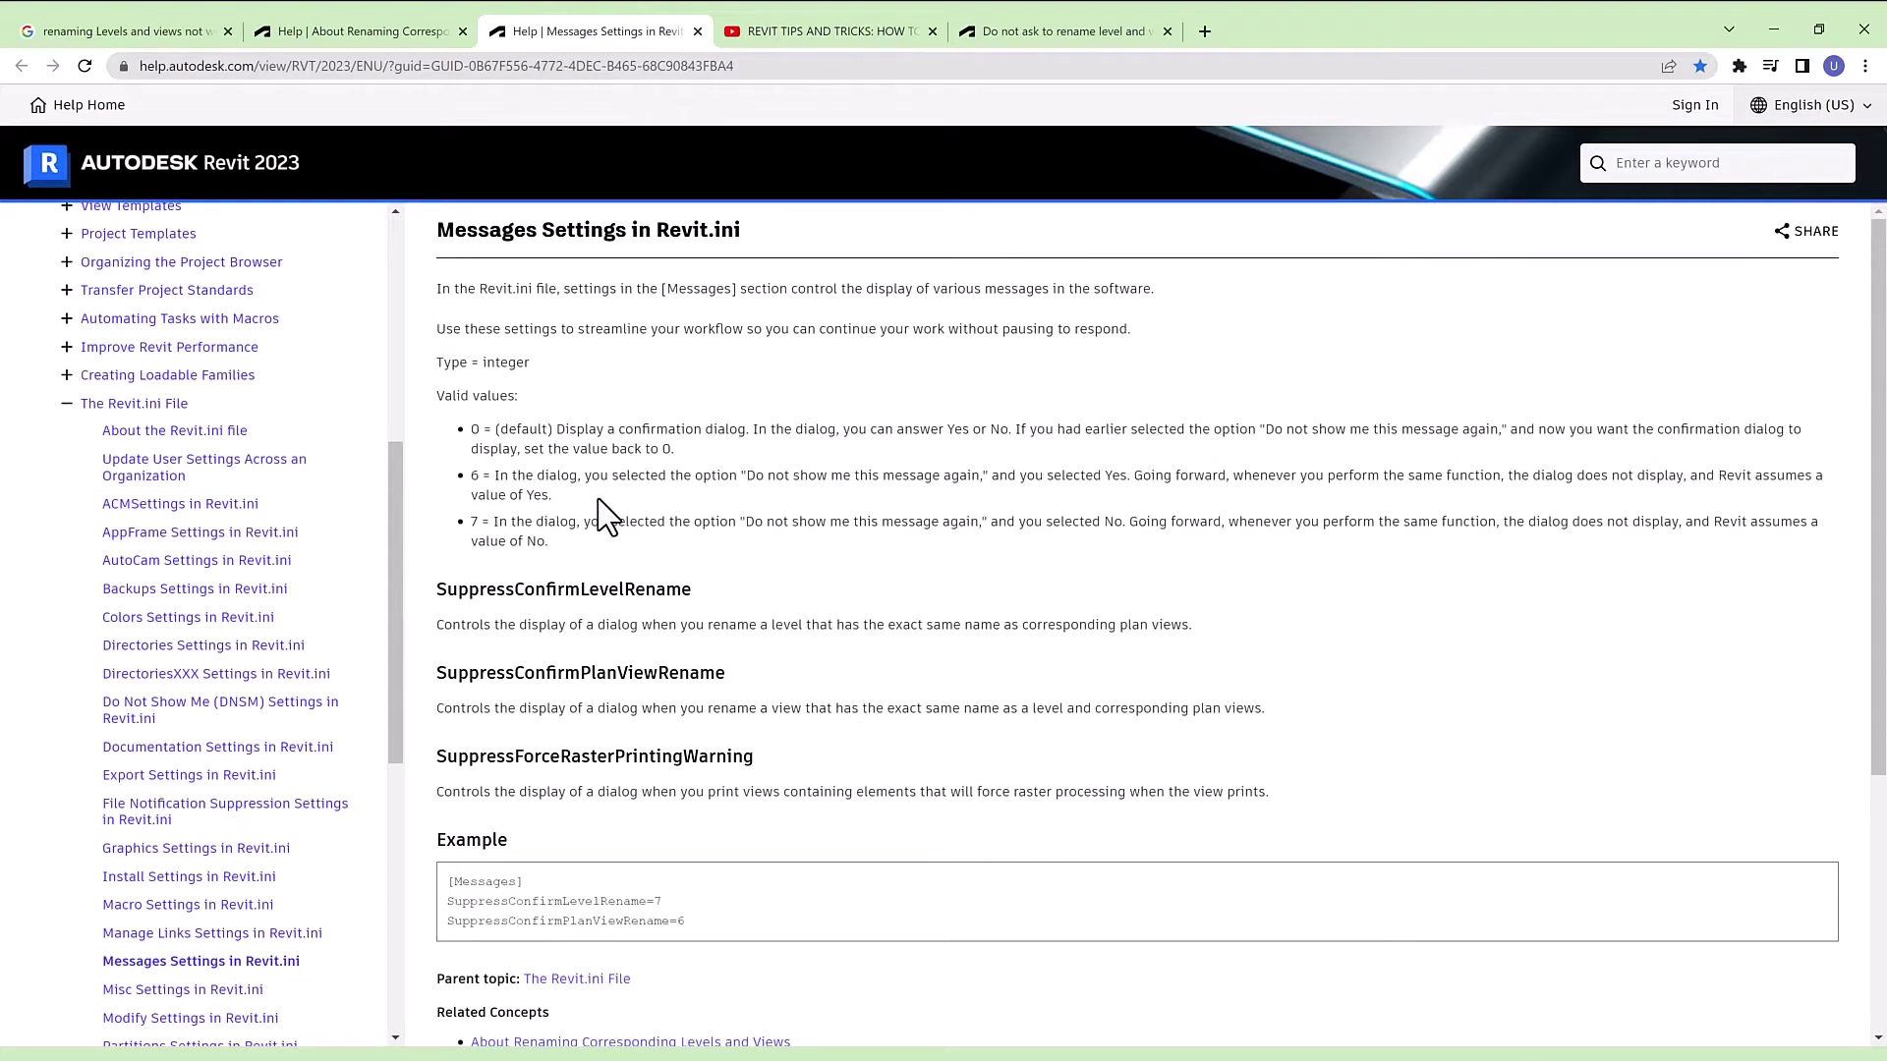
pyautogui.click(470, 521)
# Highlight 'Revit.ini' in the help page title, then switch to the Revit.ini tips video.
pyautogui.moveTo(658, 230); pyautogui.dragTo(751, 232)
pyautogui.click(851, 31)
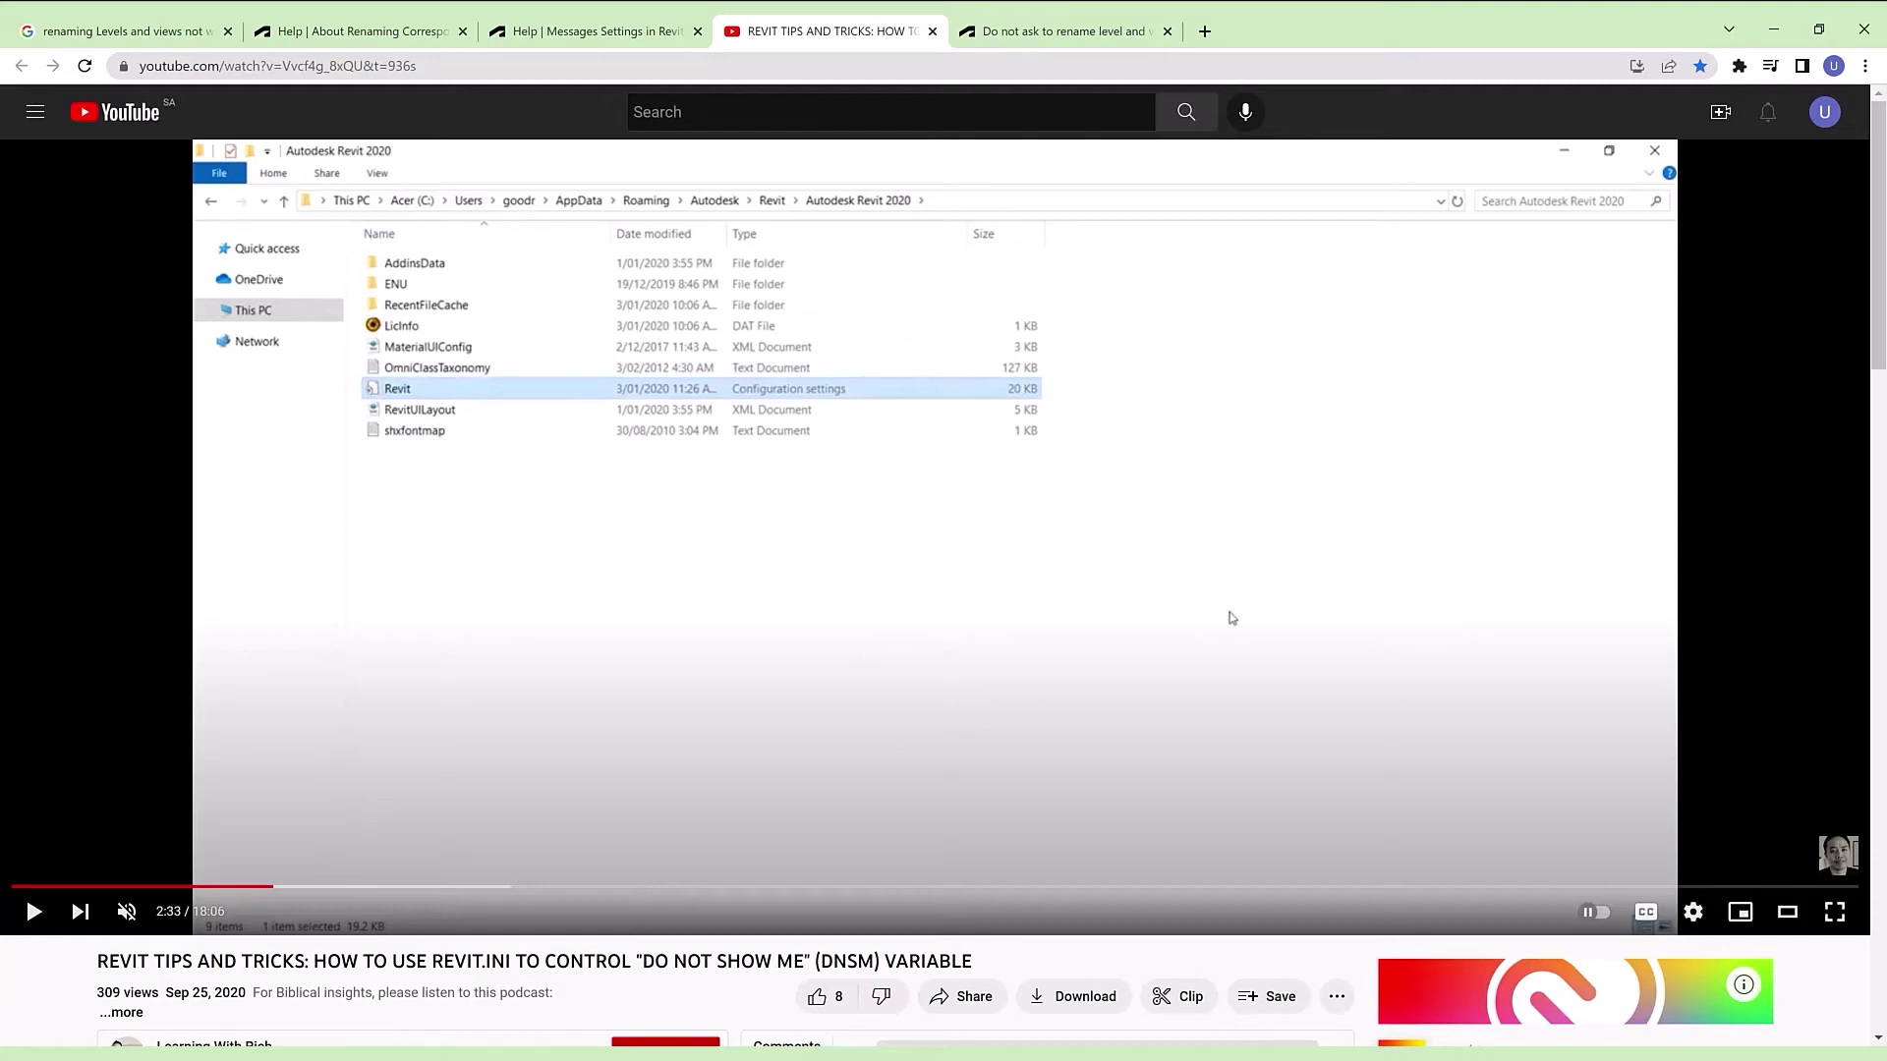
# Open Revit.ini from the Autodesk Revit 2023 settings folder in Notepad and scroll to its top.
pyautogui.hotkey('alt', 'Tab')
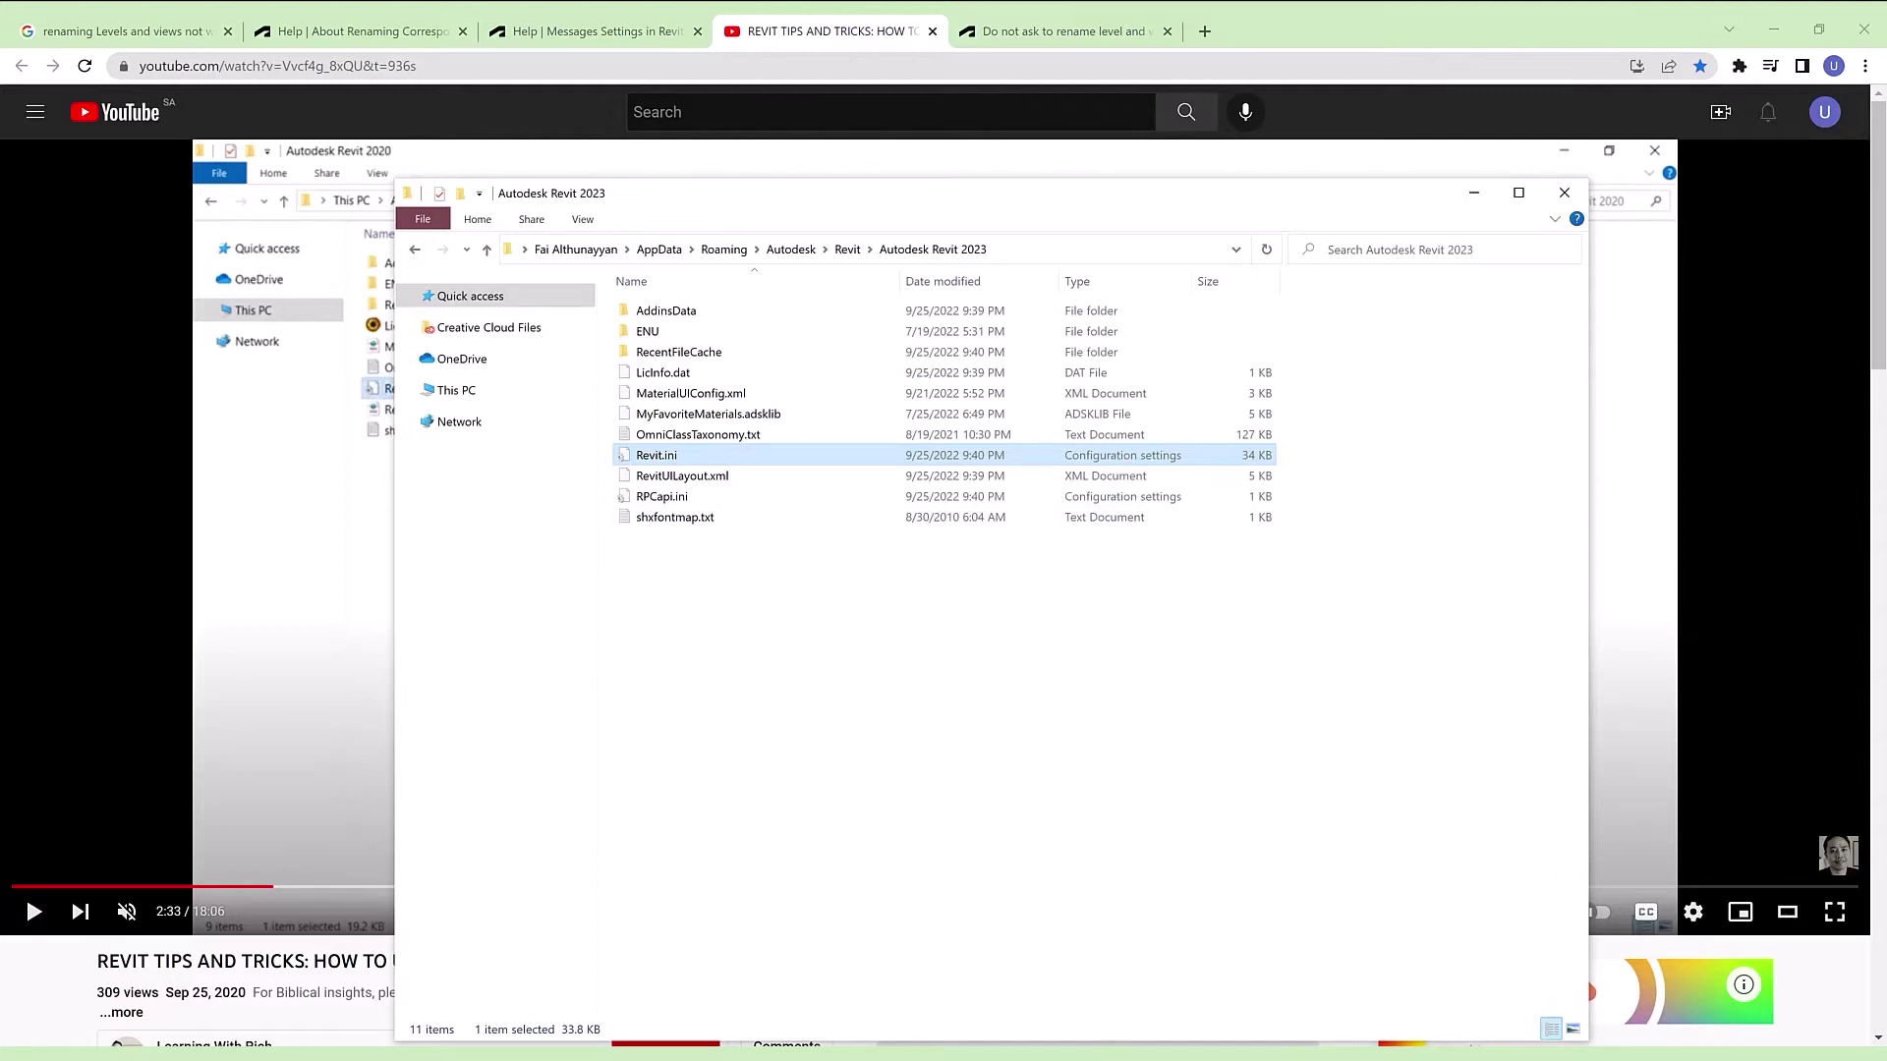
pyautogui.press('Return')
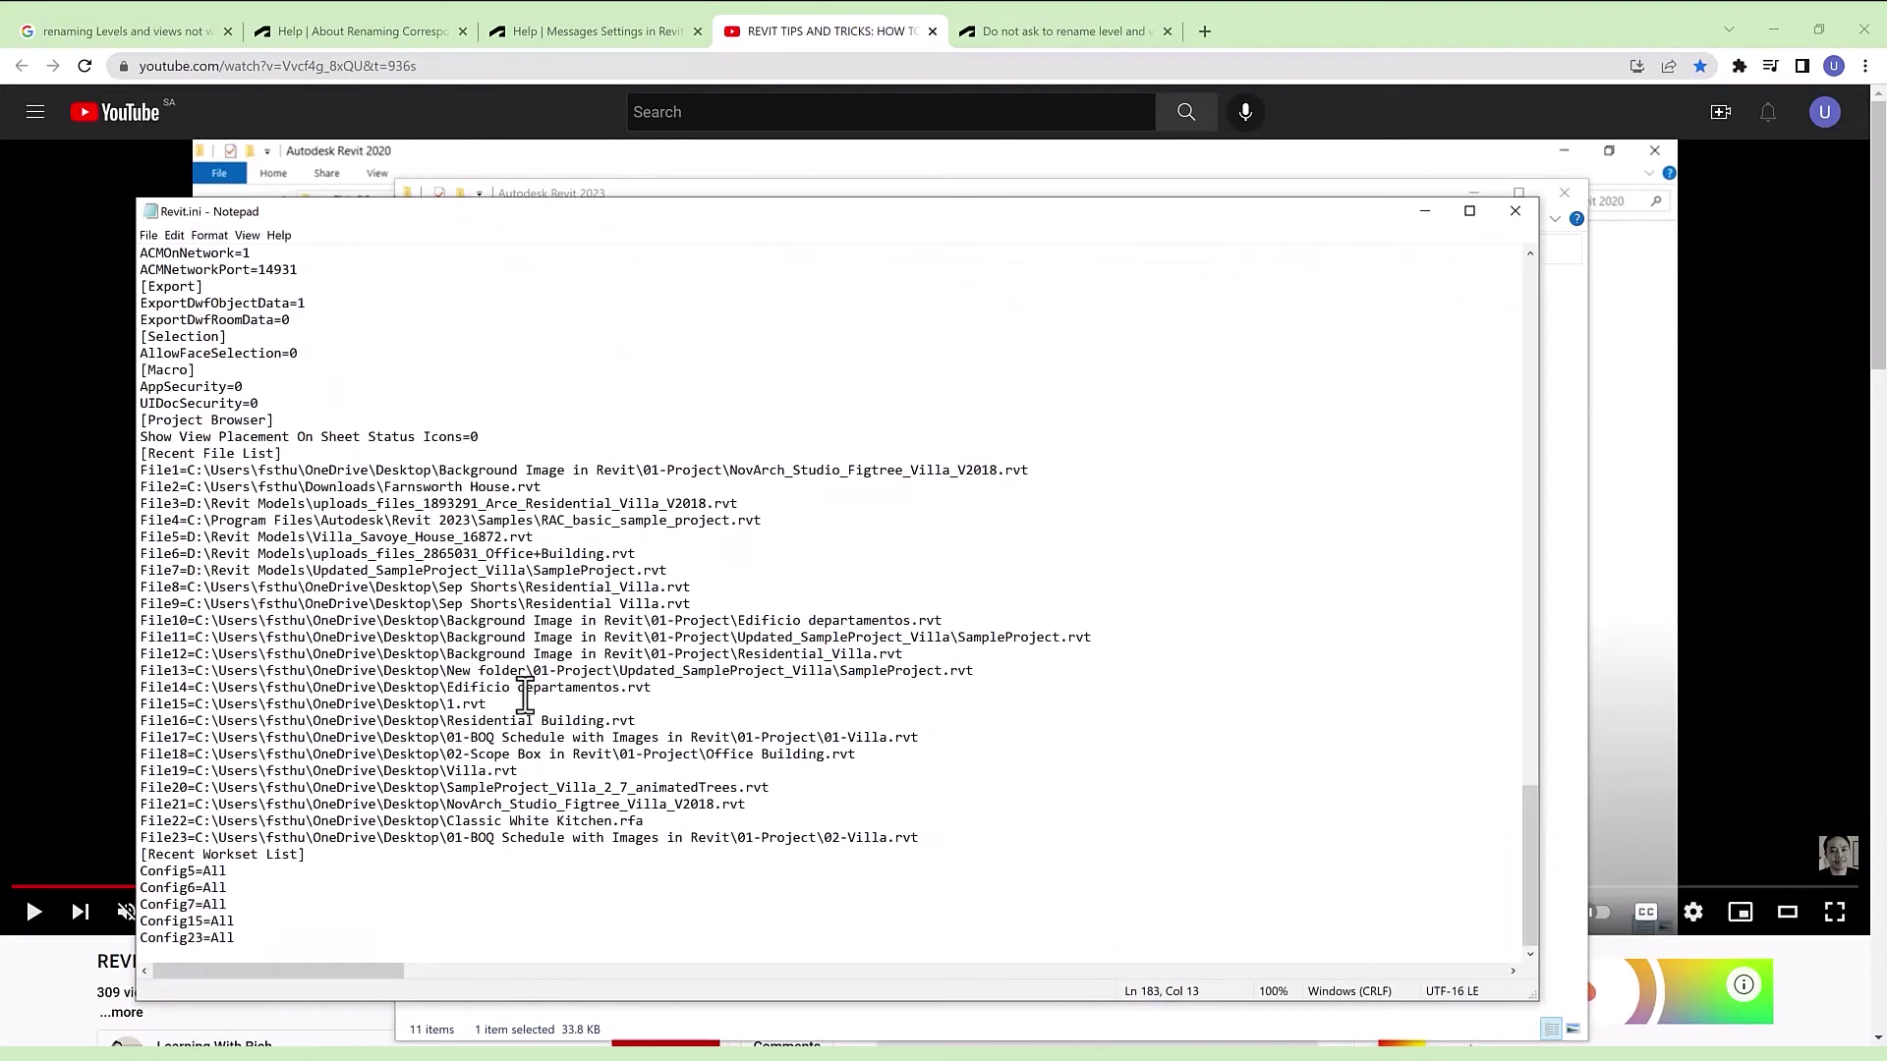
pyautogui.scroll(8, 425, 482)
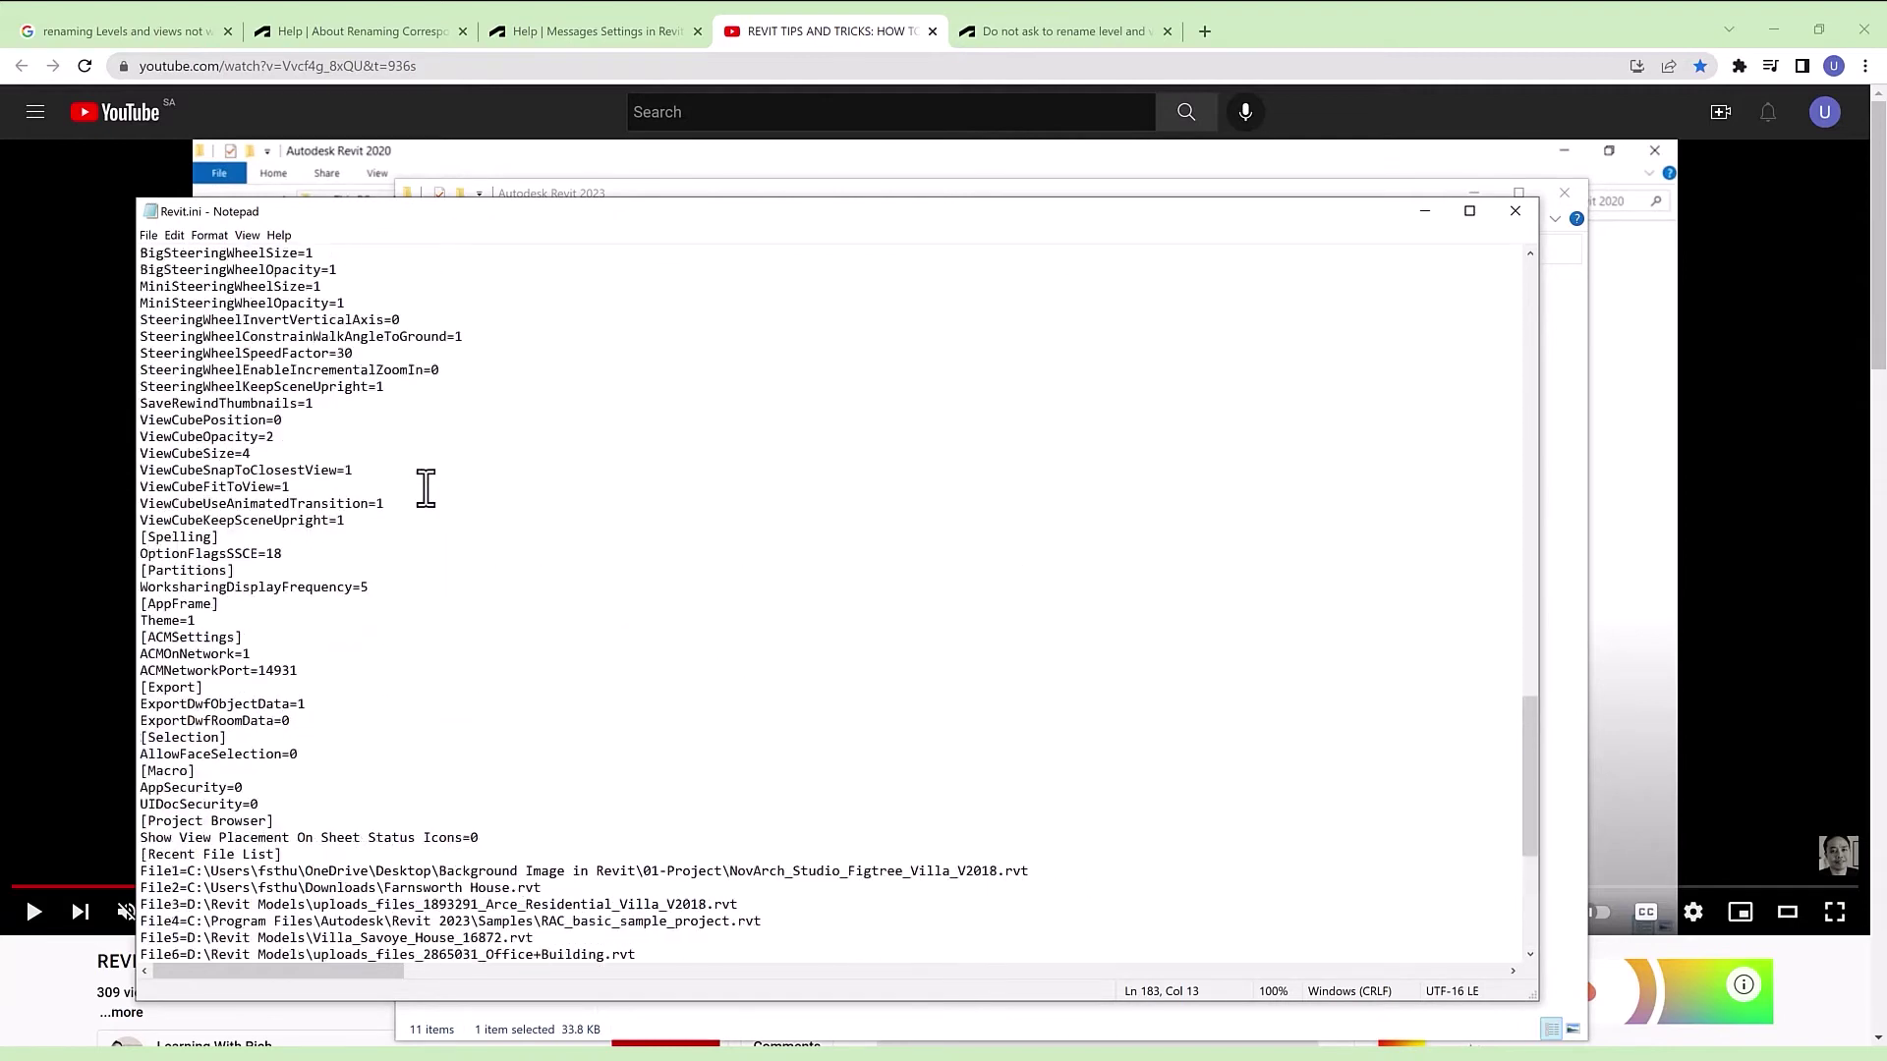
pyautogui.scroll(20, 426, 488)
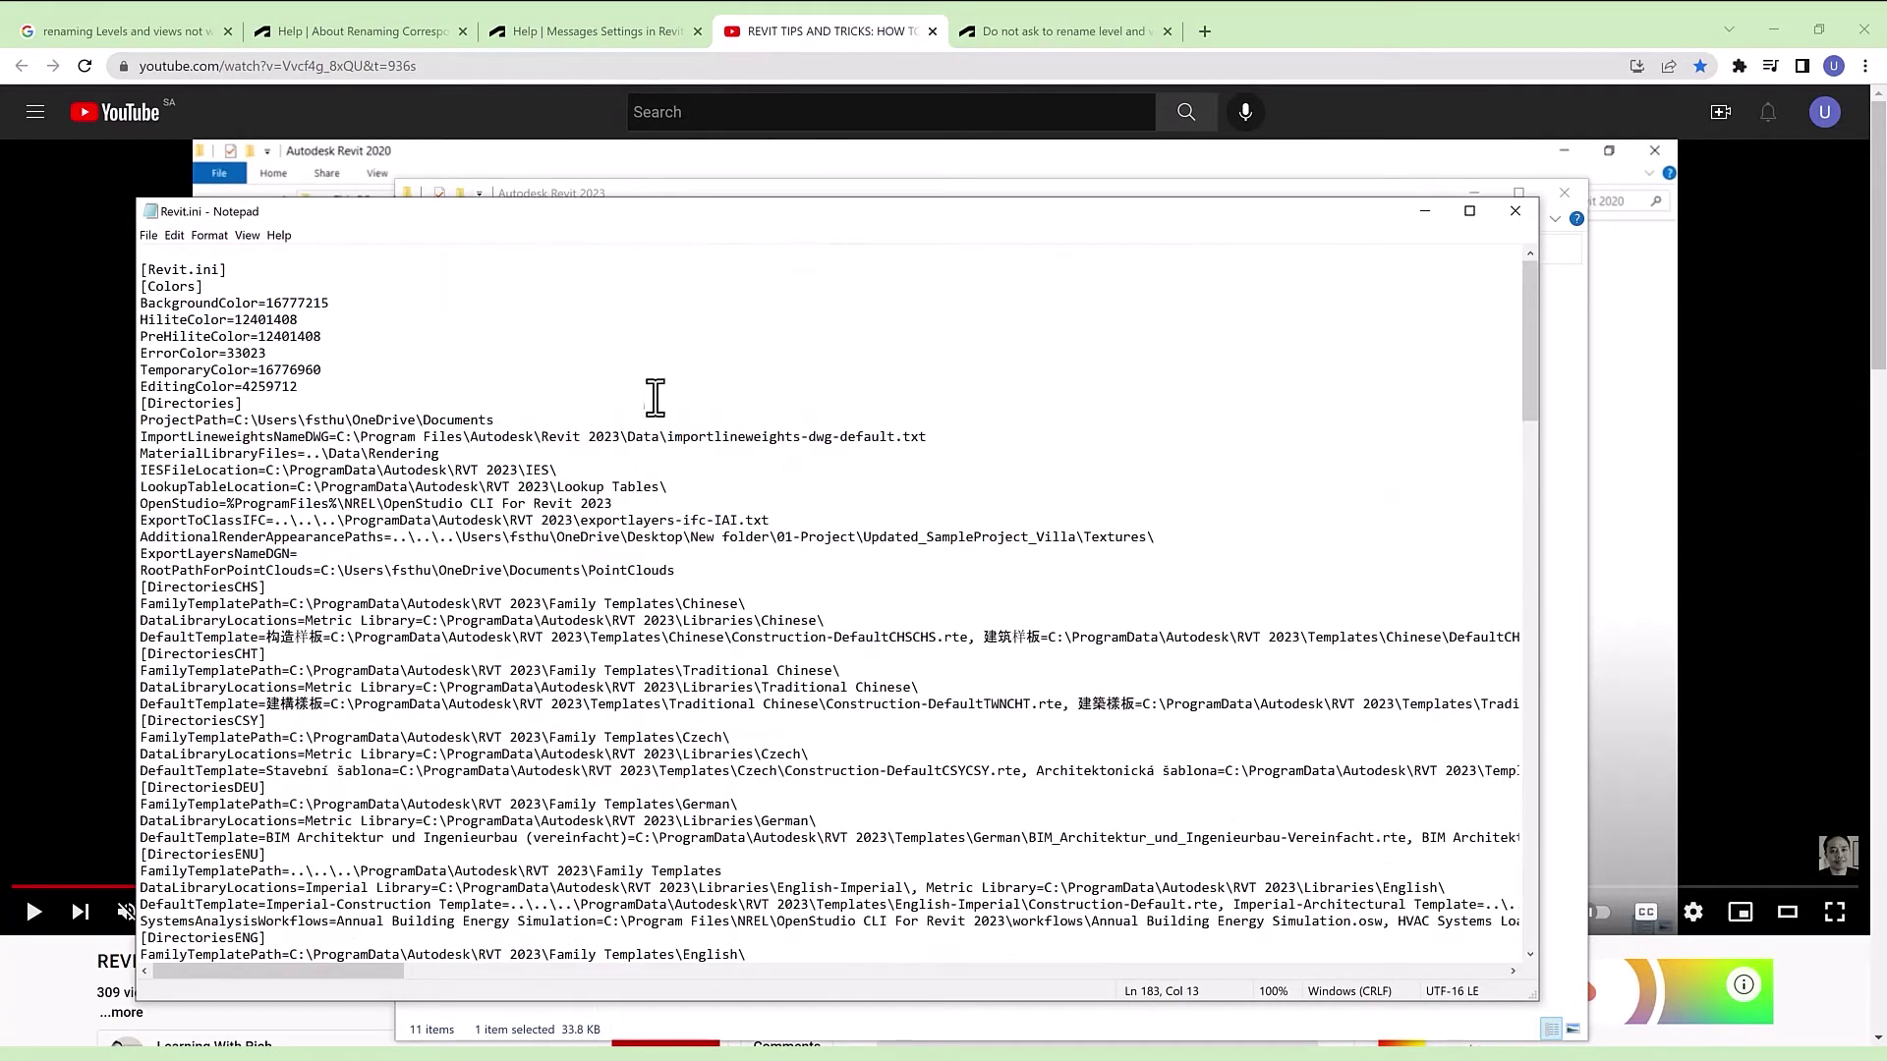
# Search Revit.ini for [Messages] and confirm the section doesn't exist.
pyautogui.click(177, 238)
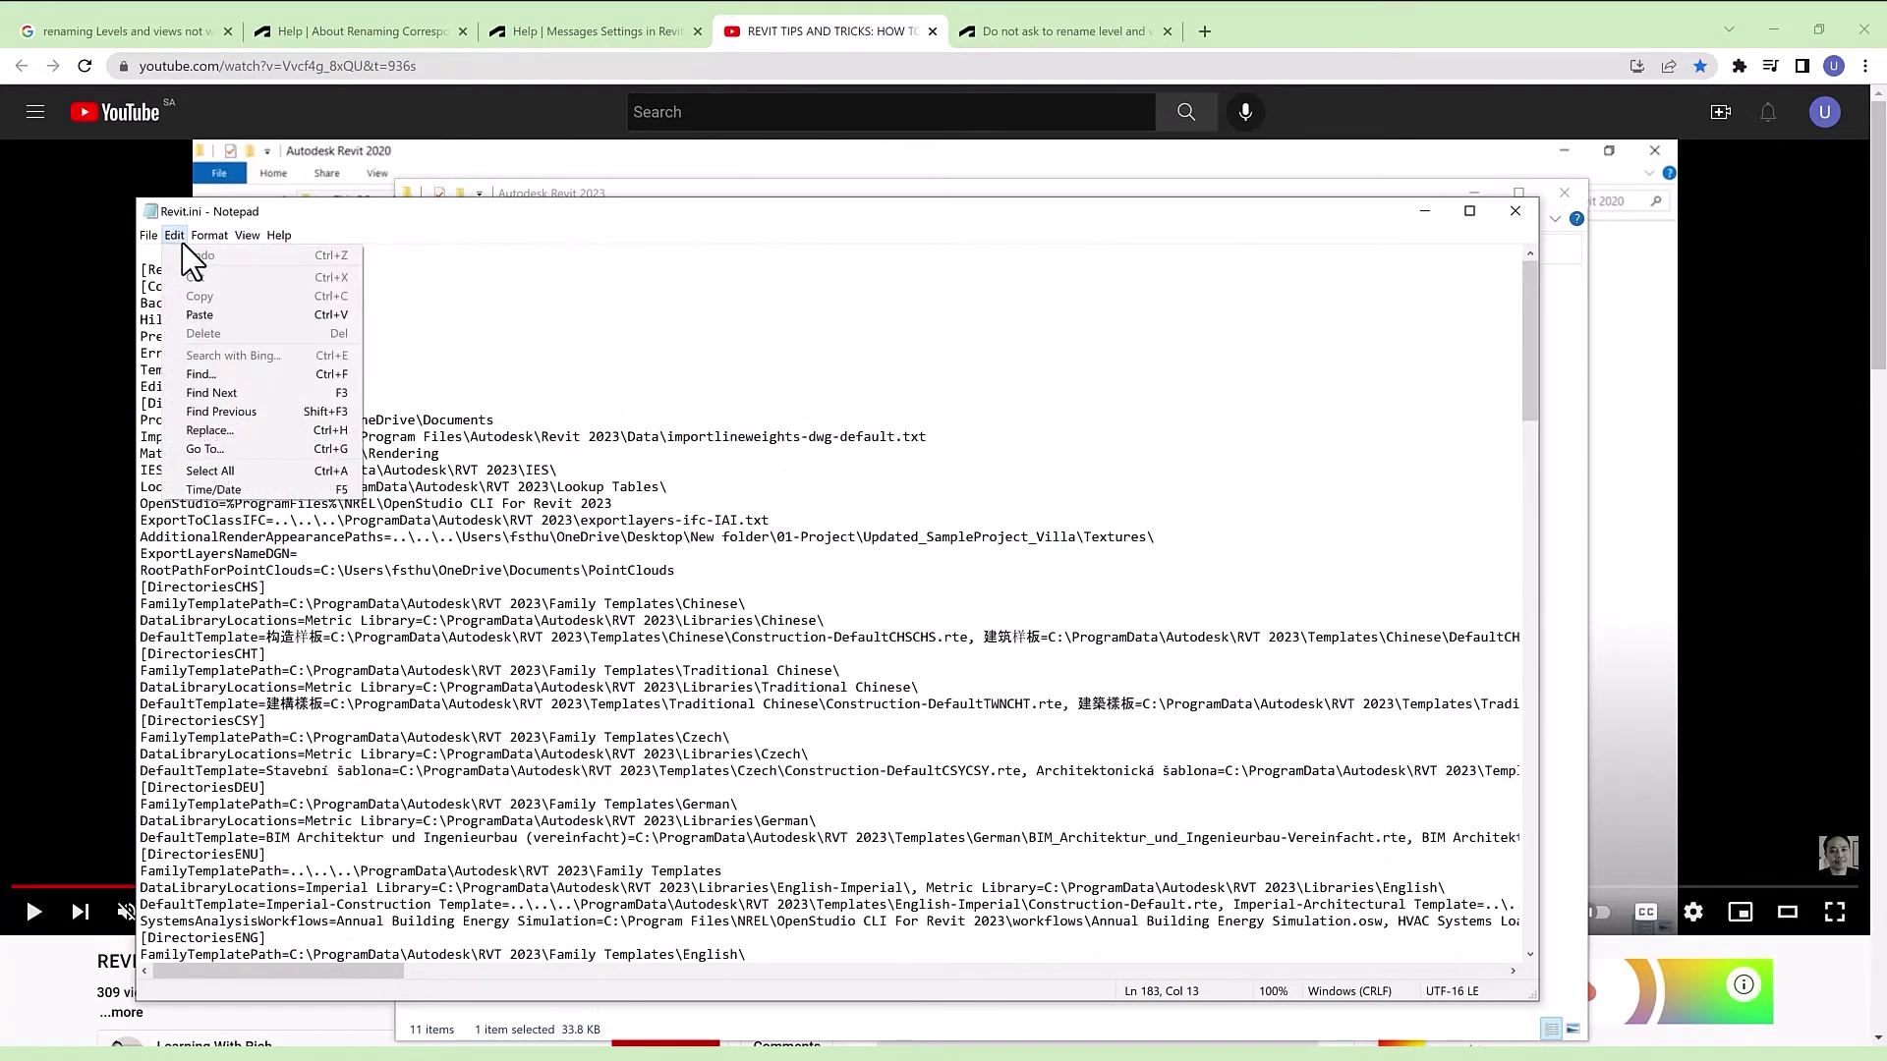
pyautogui.click(319, 377)
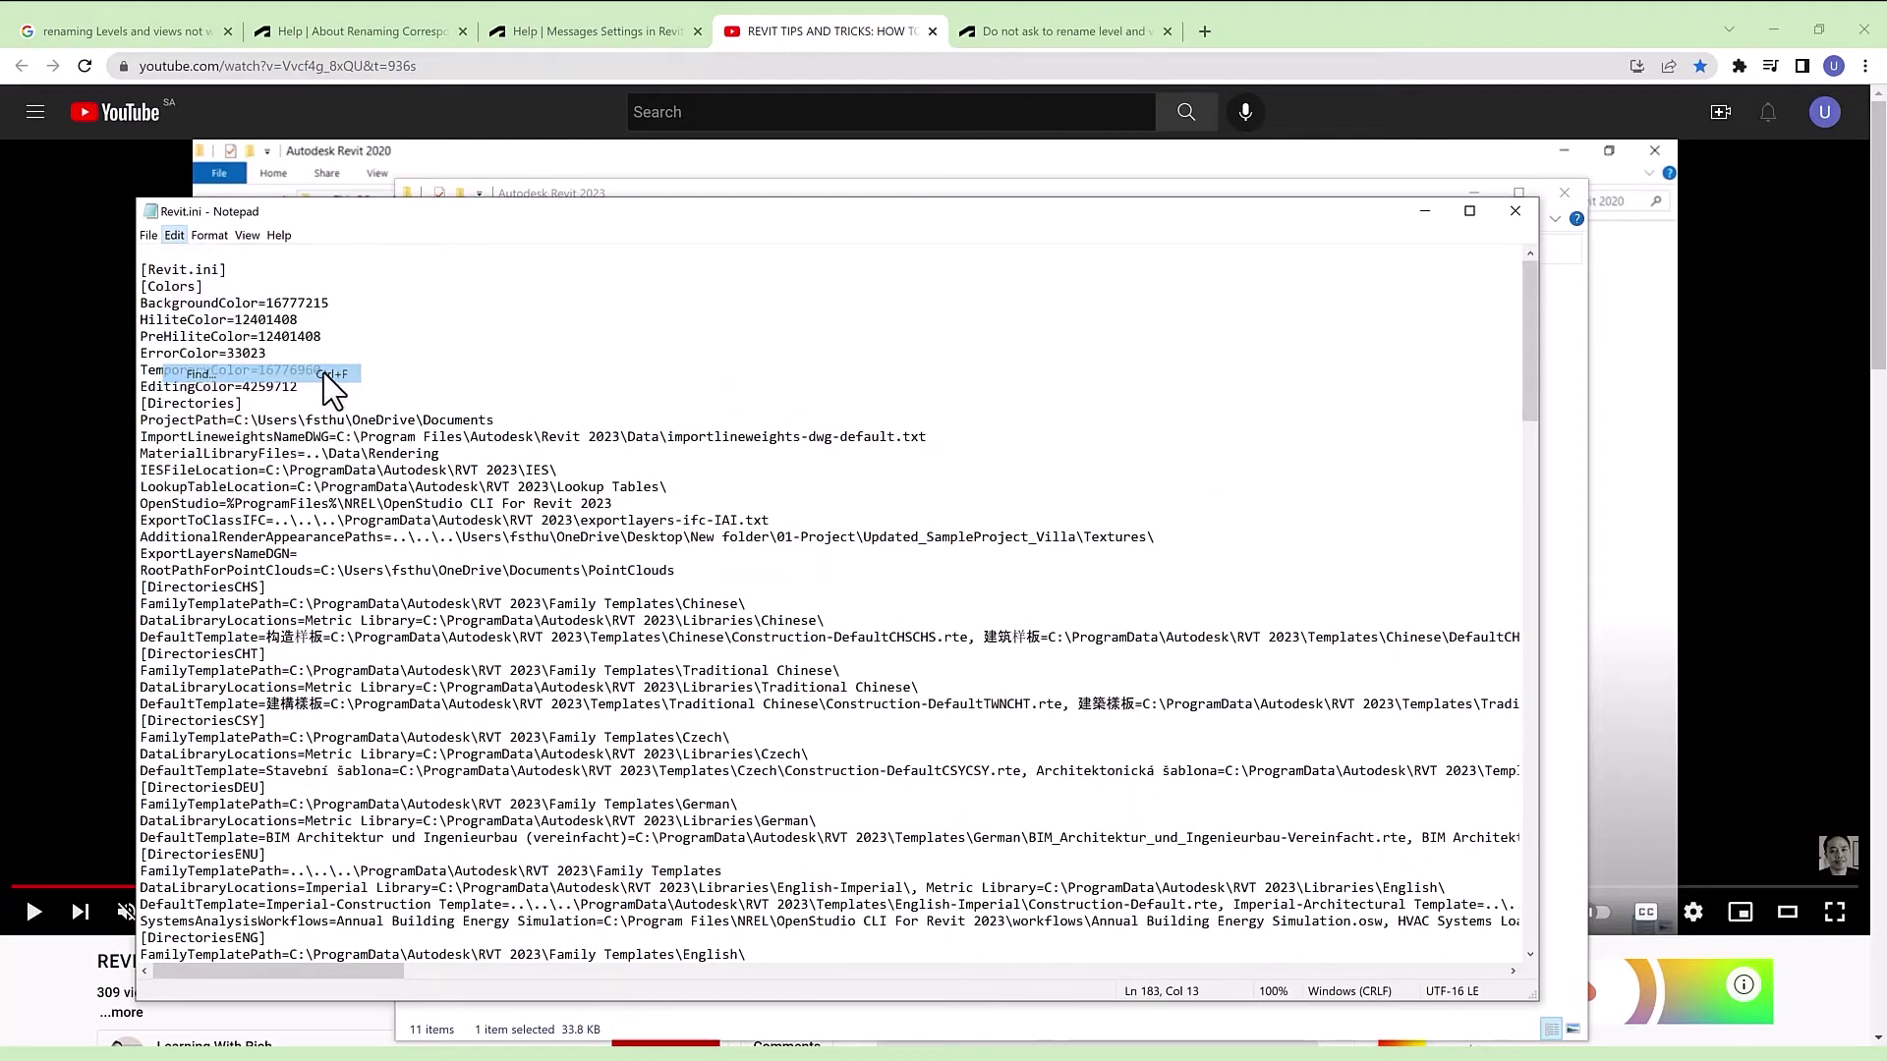
pyautogui.click(484, 407)
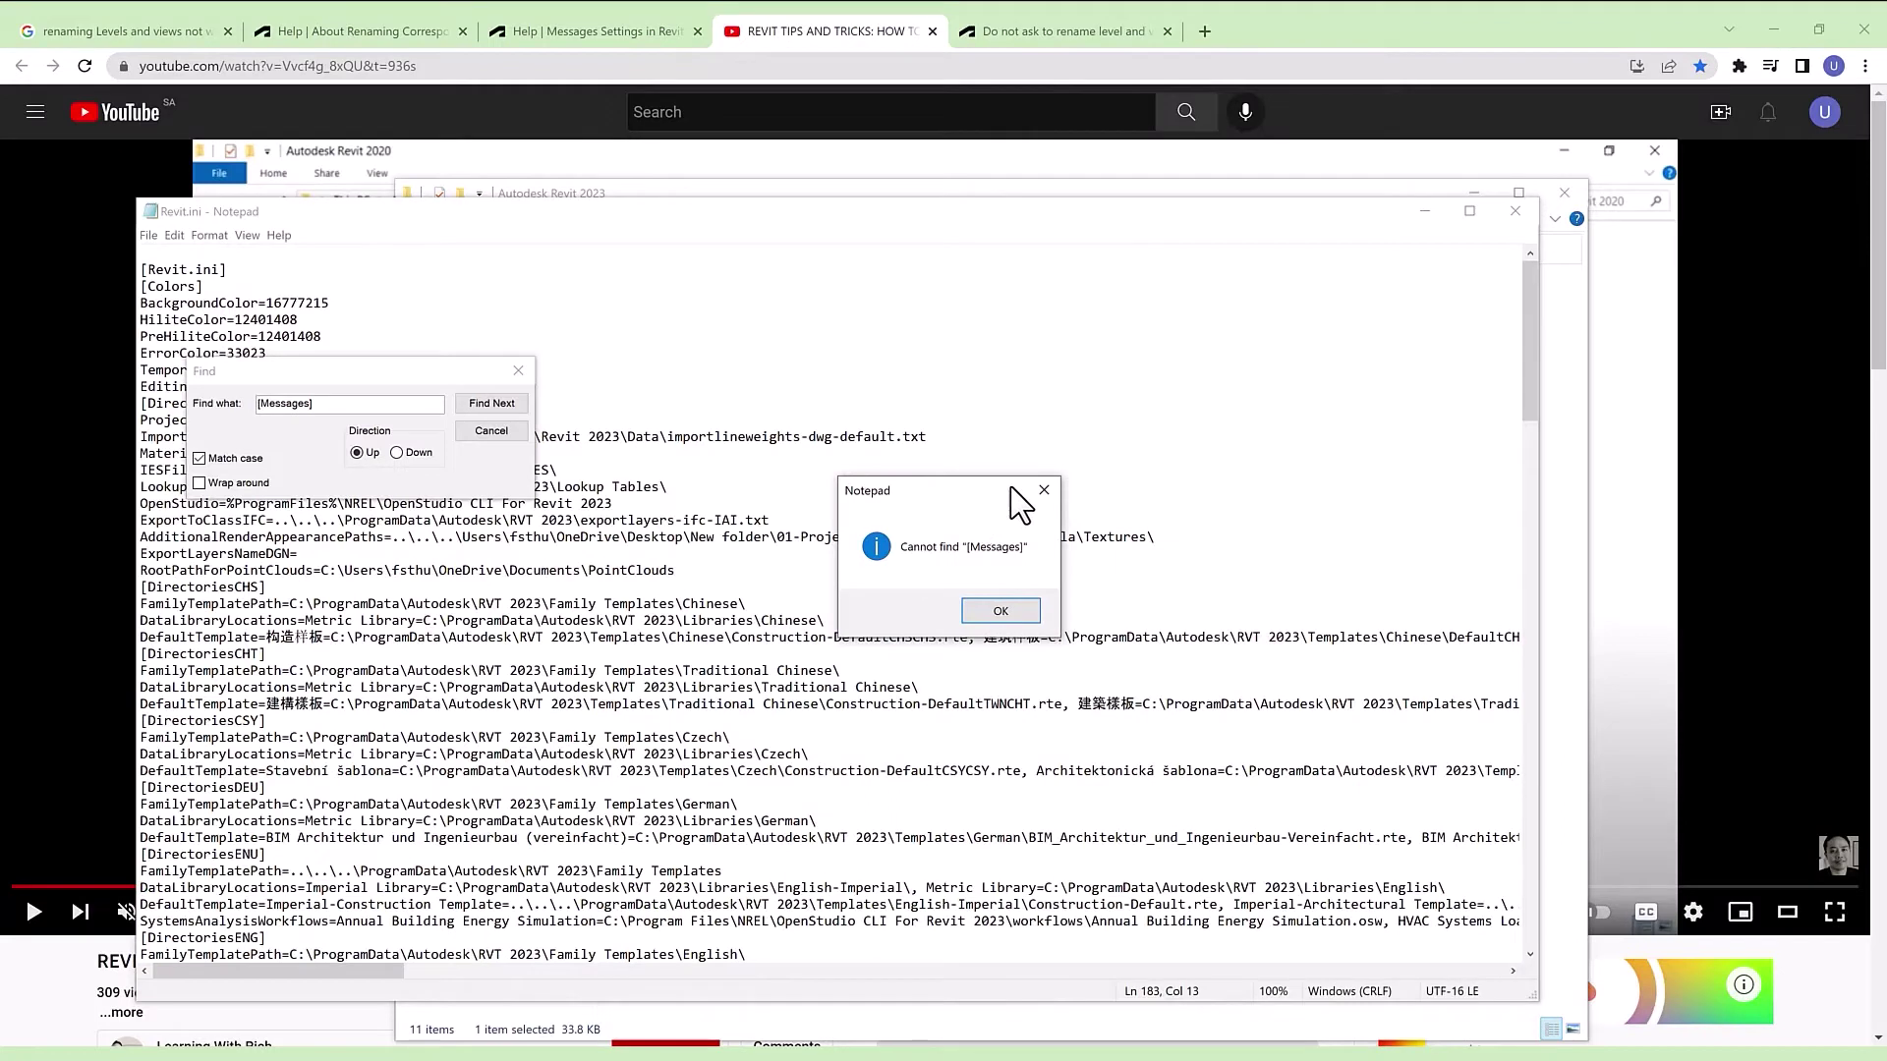
pyautogui.click(1043, 489)
pyautogui.click(518, 370)
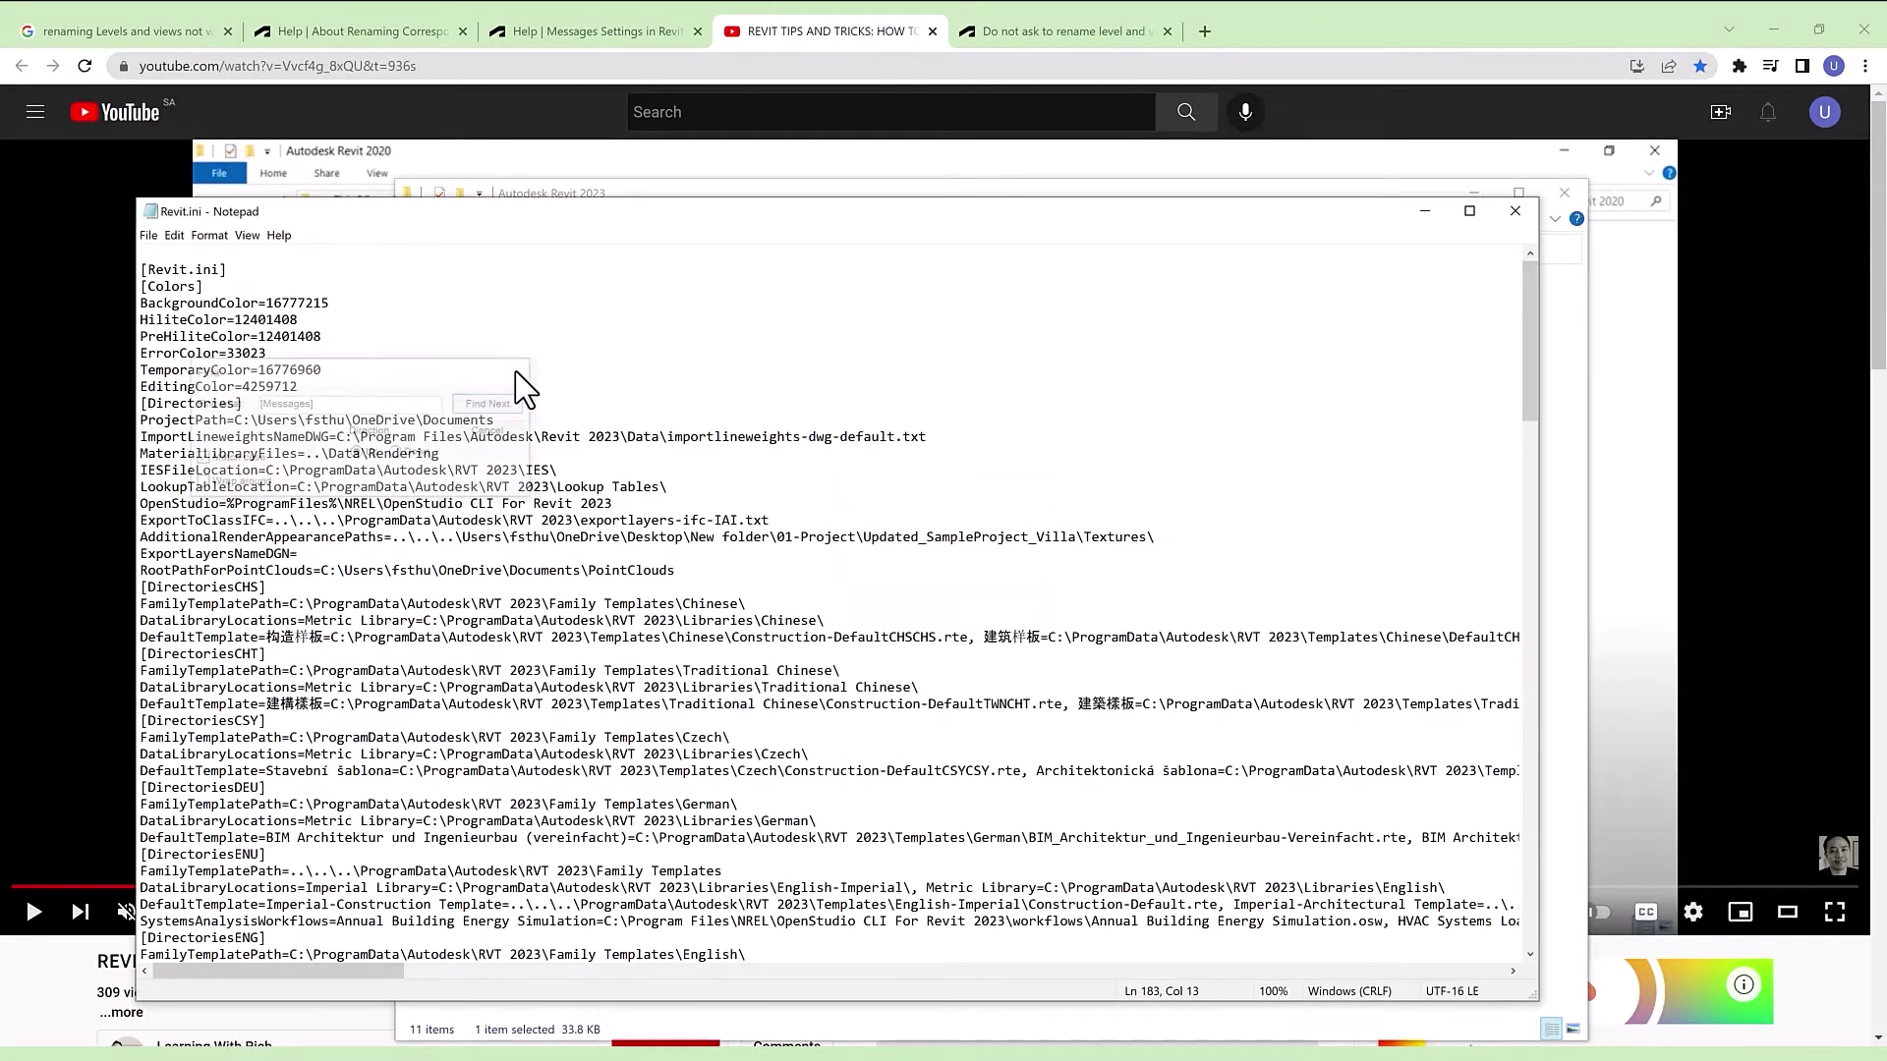
# Highlight the [Colors] section heading, look through the file, then go to the rename-prompts forum thread.
pyautogui.moveTo(120, 286); pyautogui.dragTo(123, 305)
pyautogui.moveTo(241, 403); pyautogui.dragTo(148, 403)
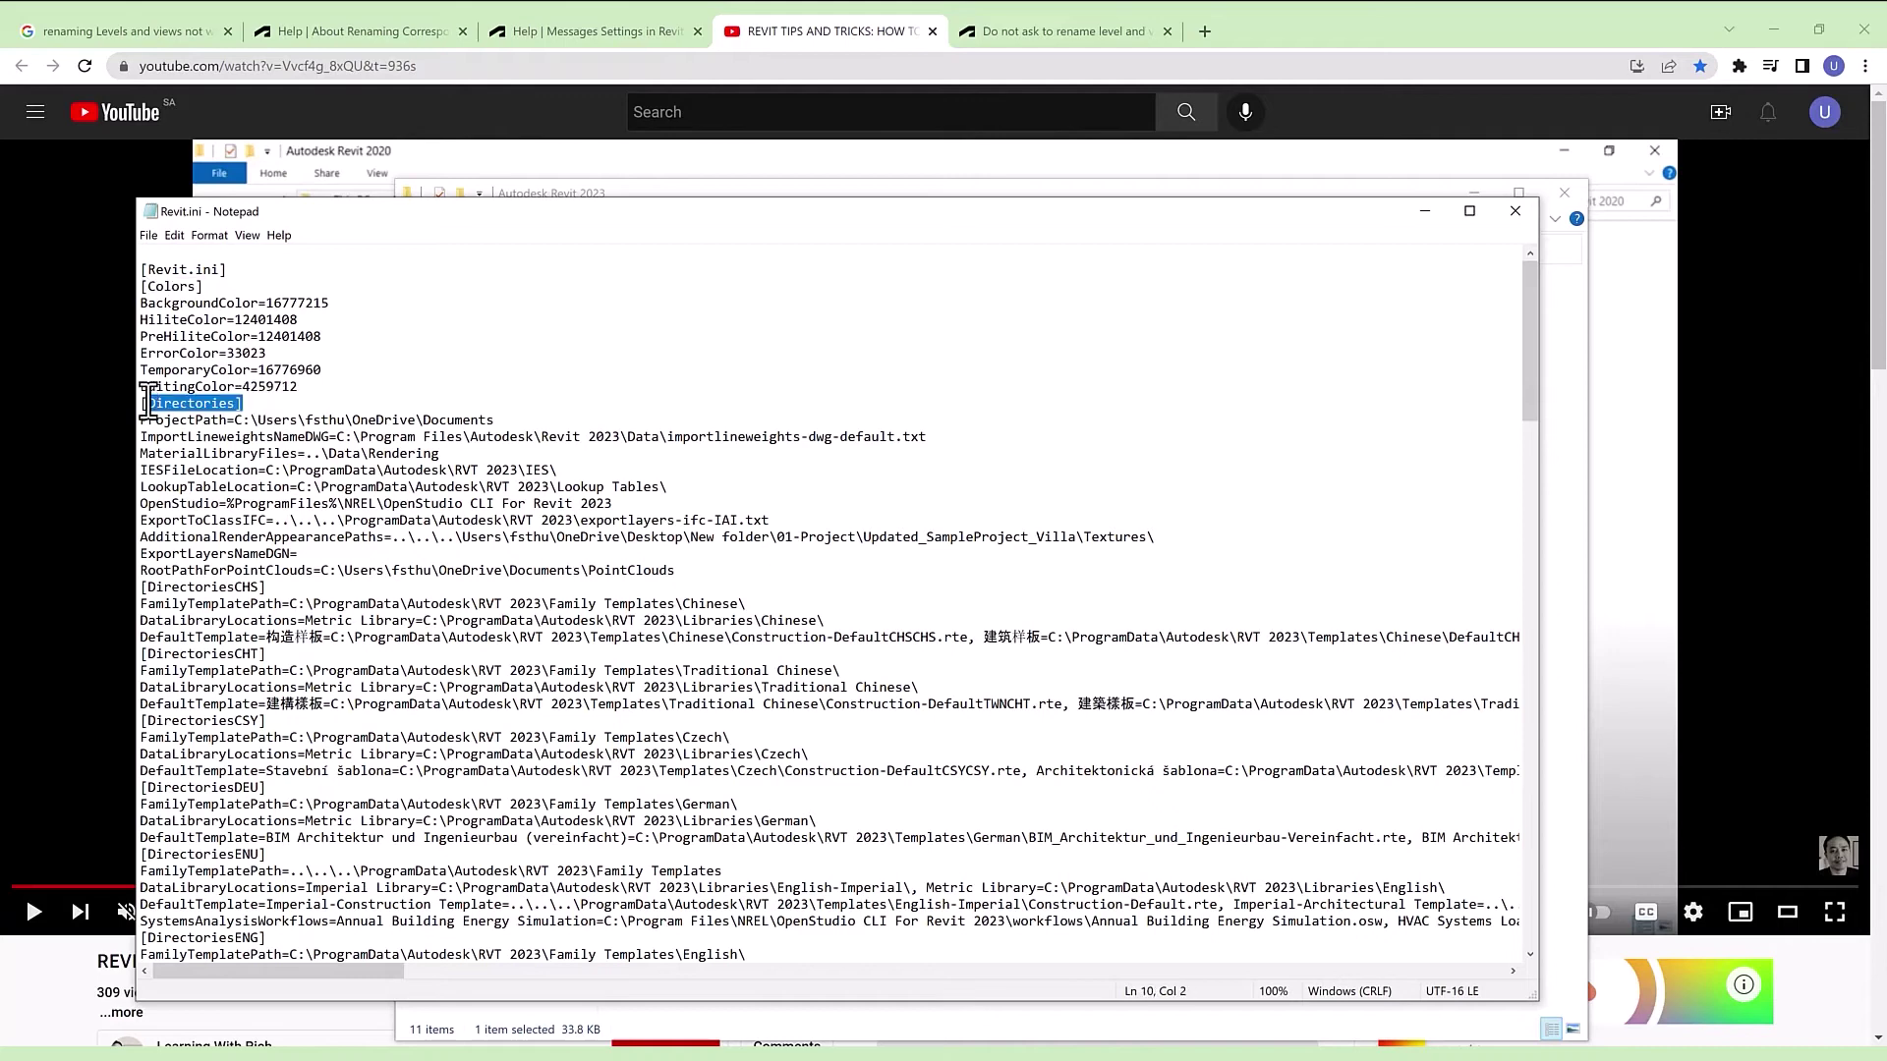
pyautogui.scroll(-3, 321, 518)
pyautogui.scroll(-20, 320, 518)
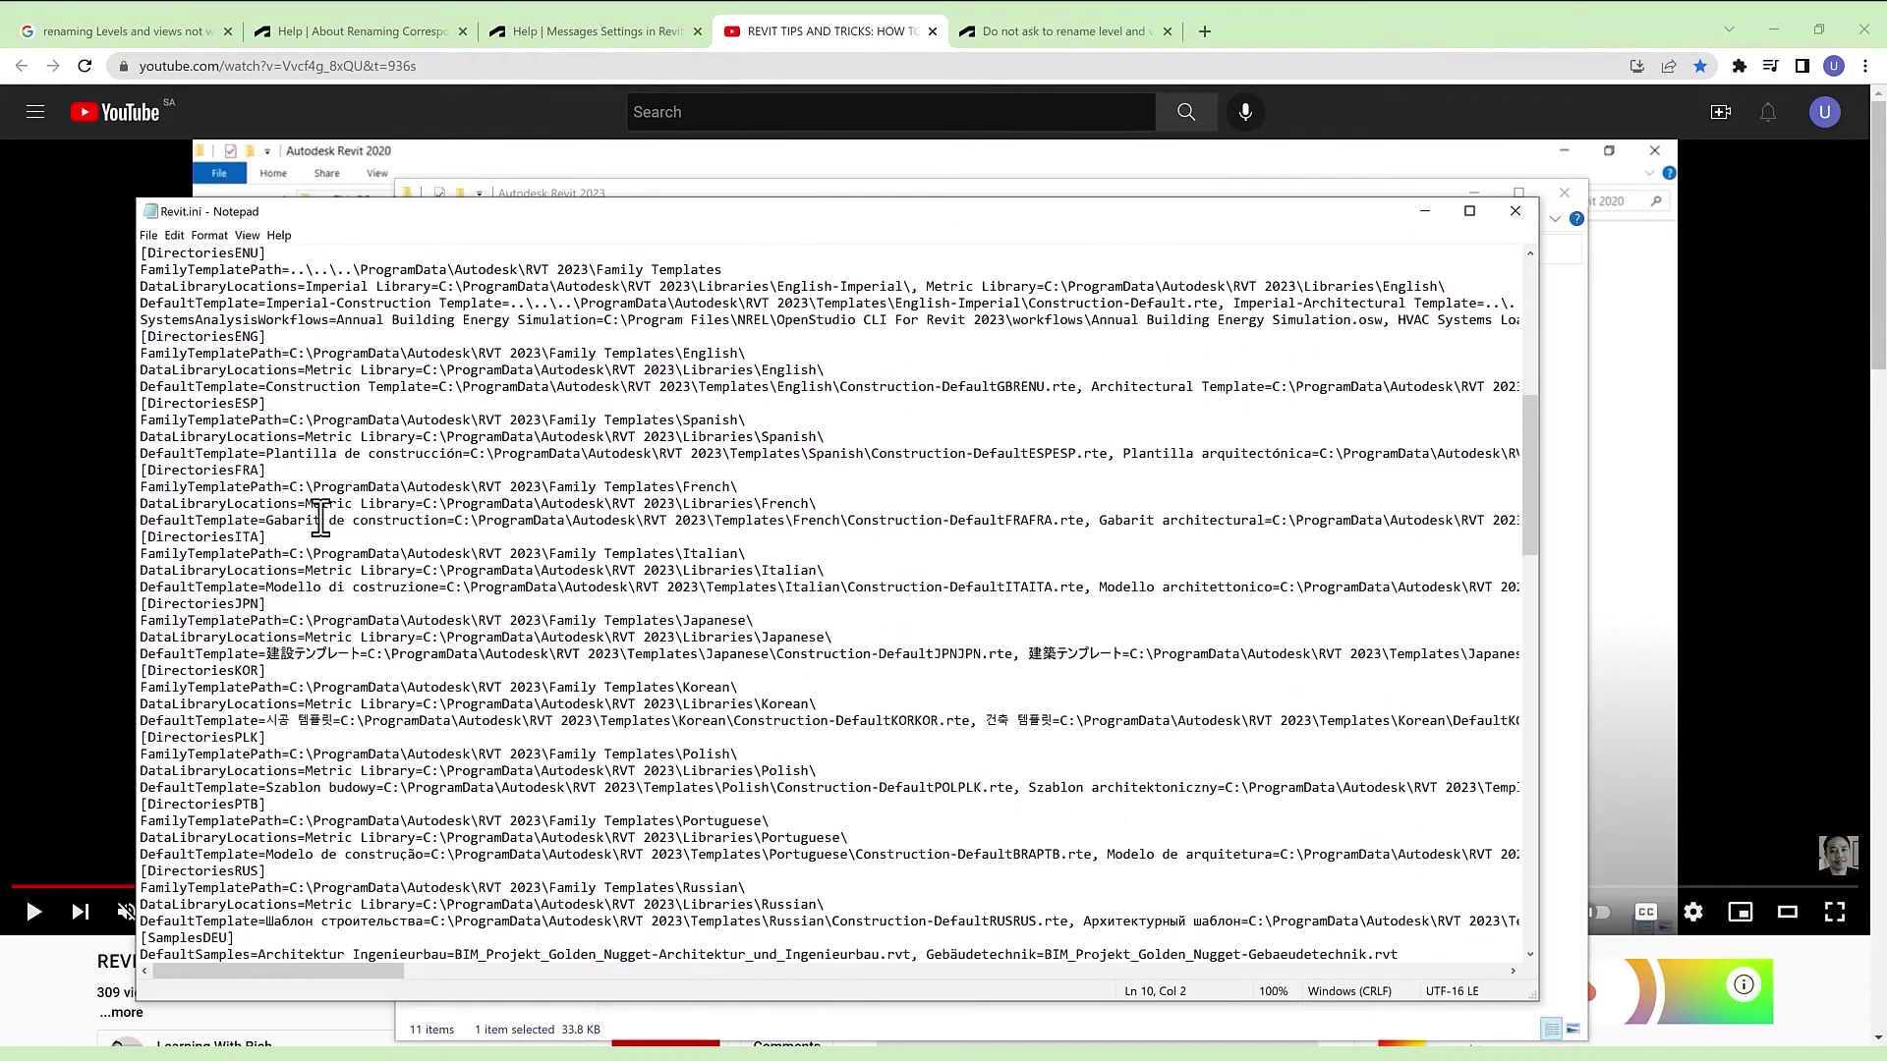
pyautogui.scroll(20, 320, 518)
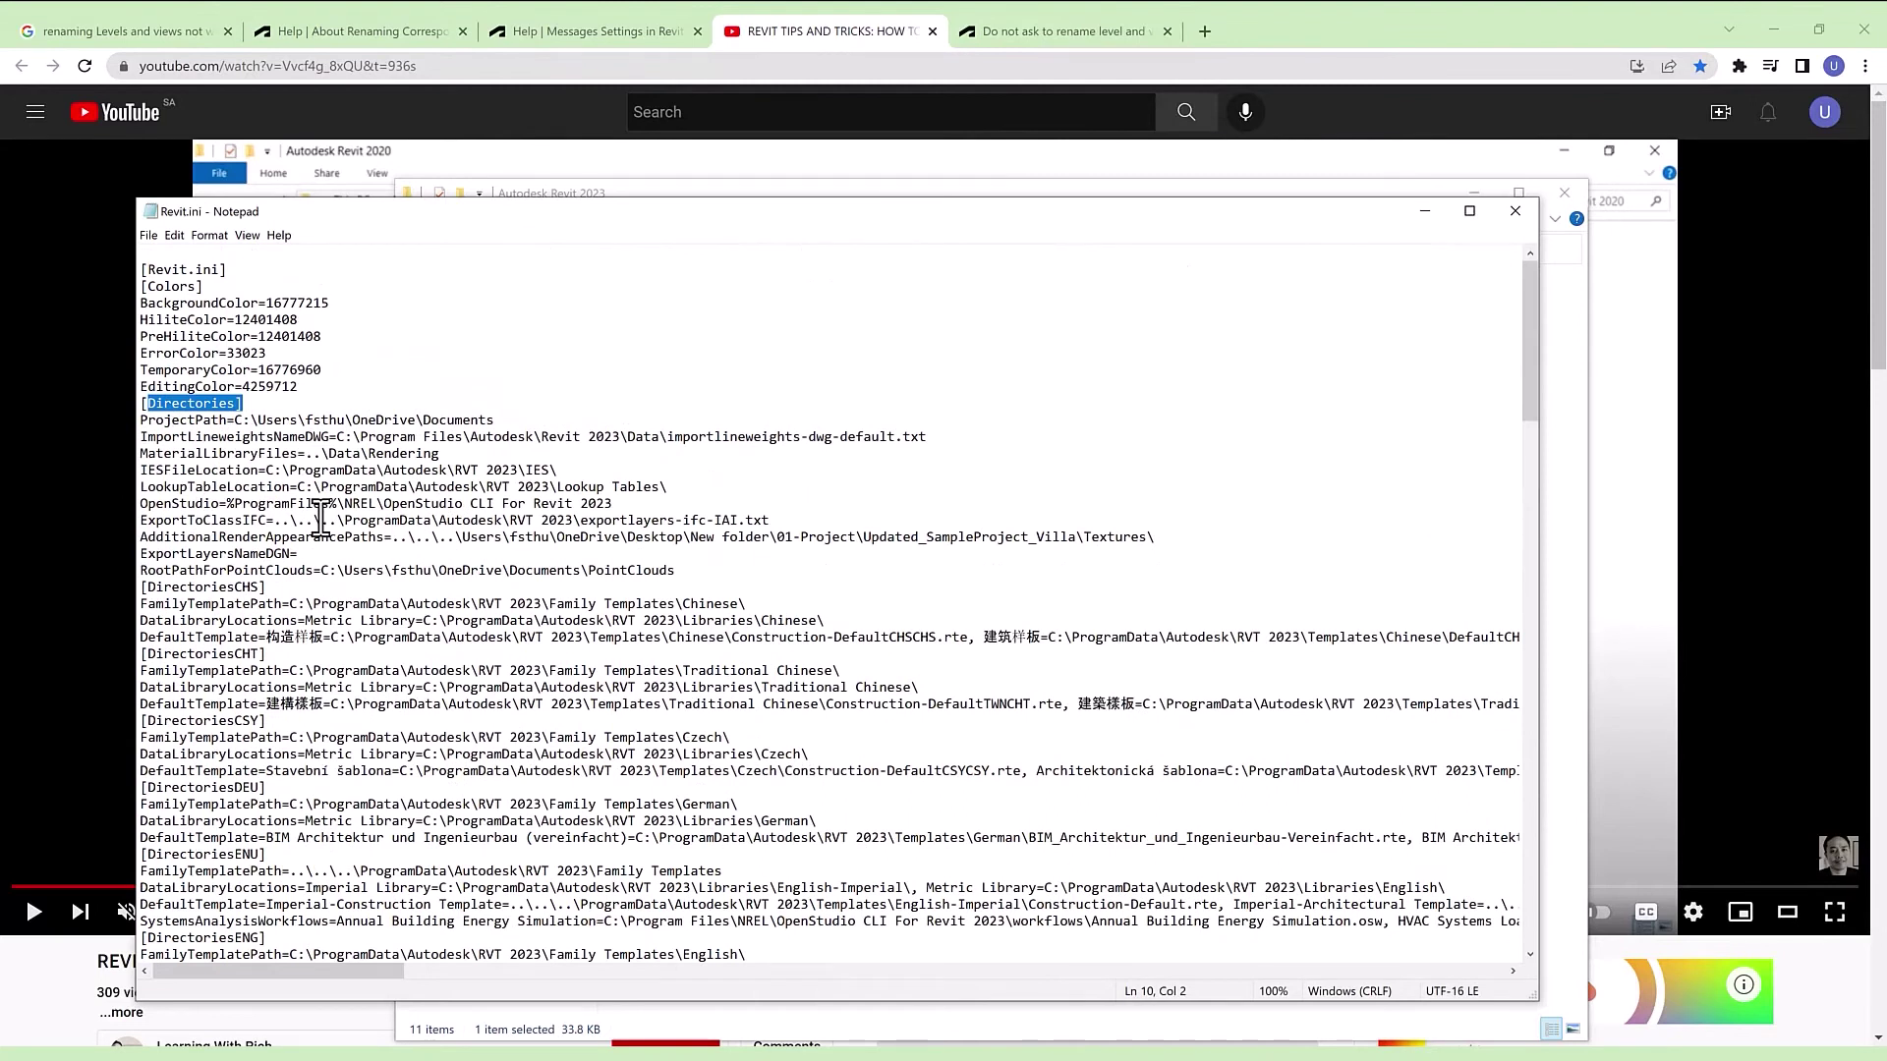
pyautogui.click(1063, 31)
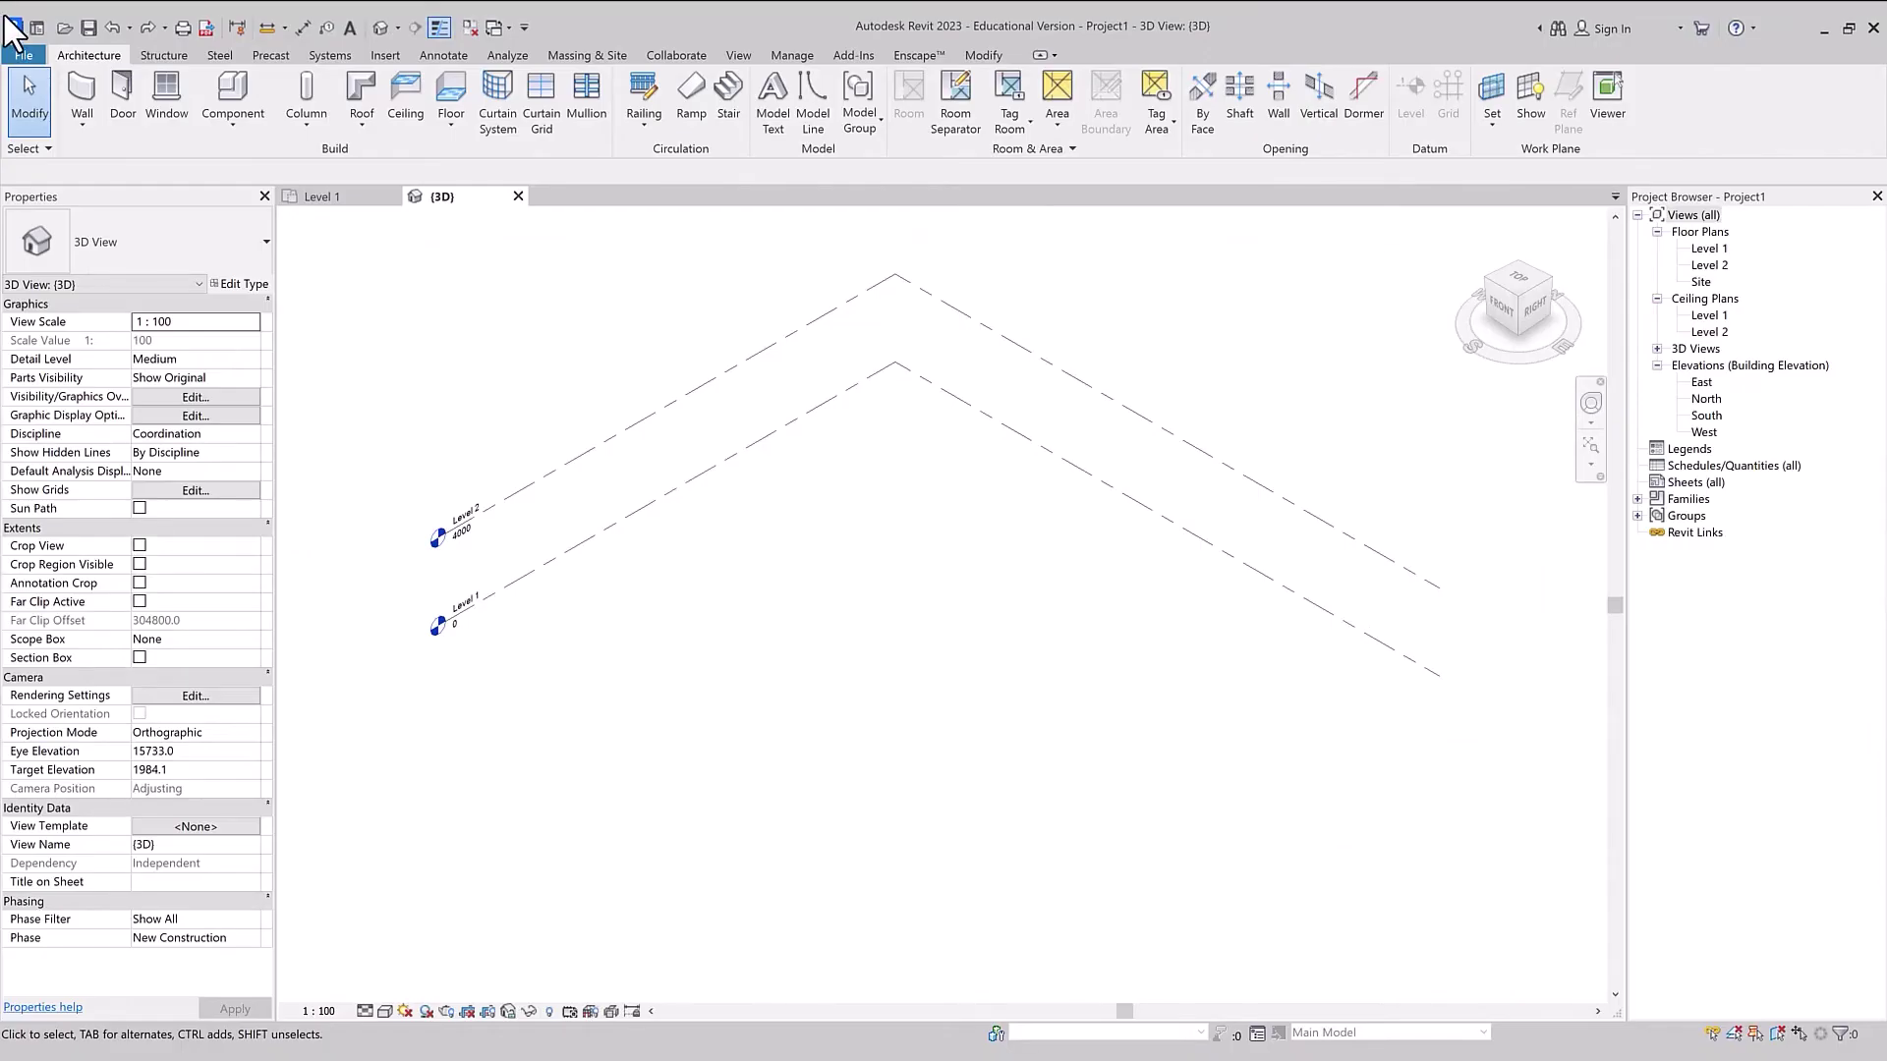
# Leave Project1's 3D view for the Revit Home screen of recent models and families.
pyautogui.click(36, 28)
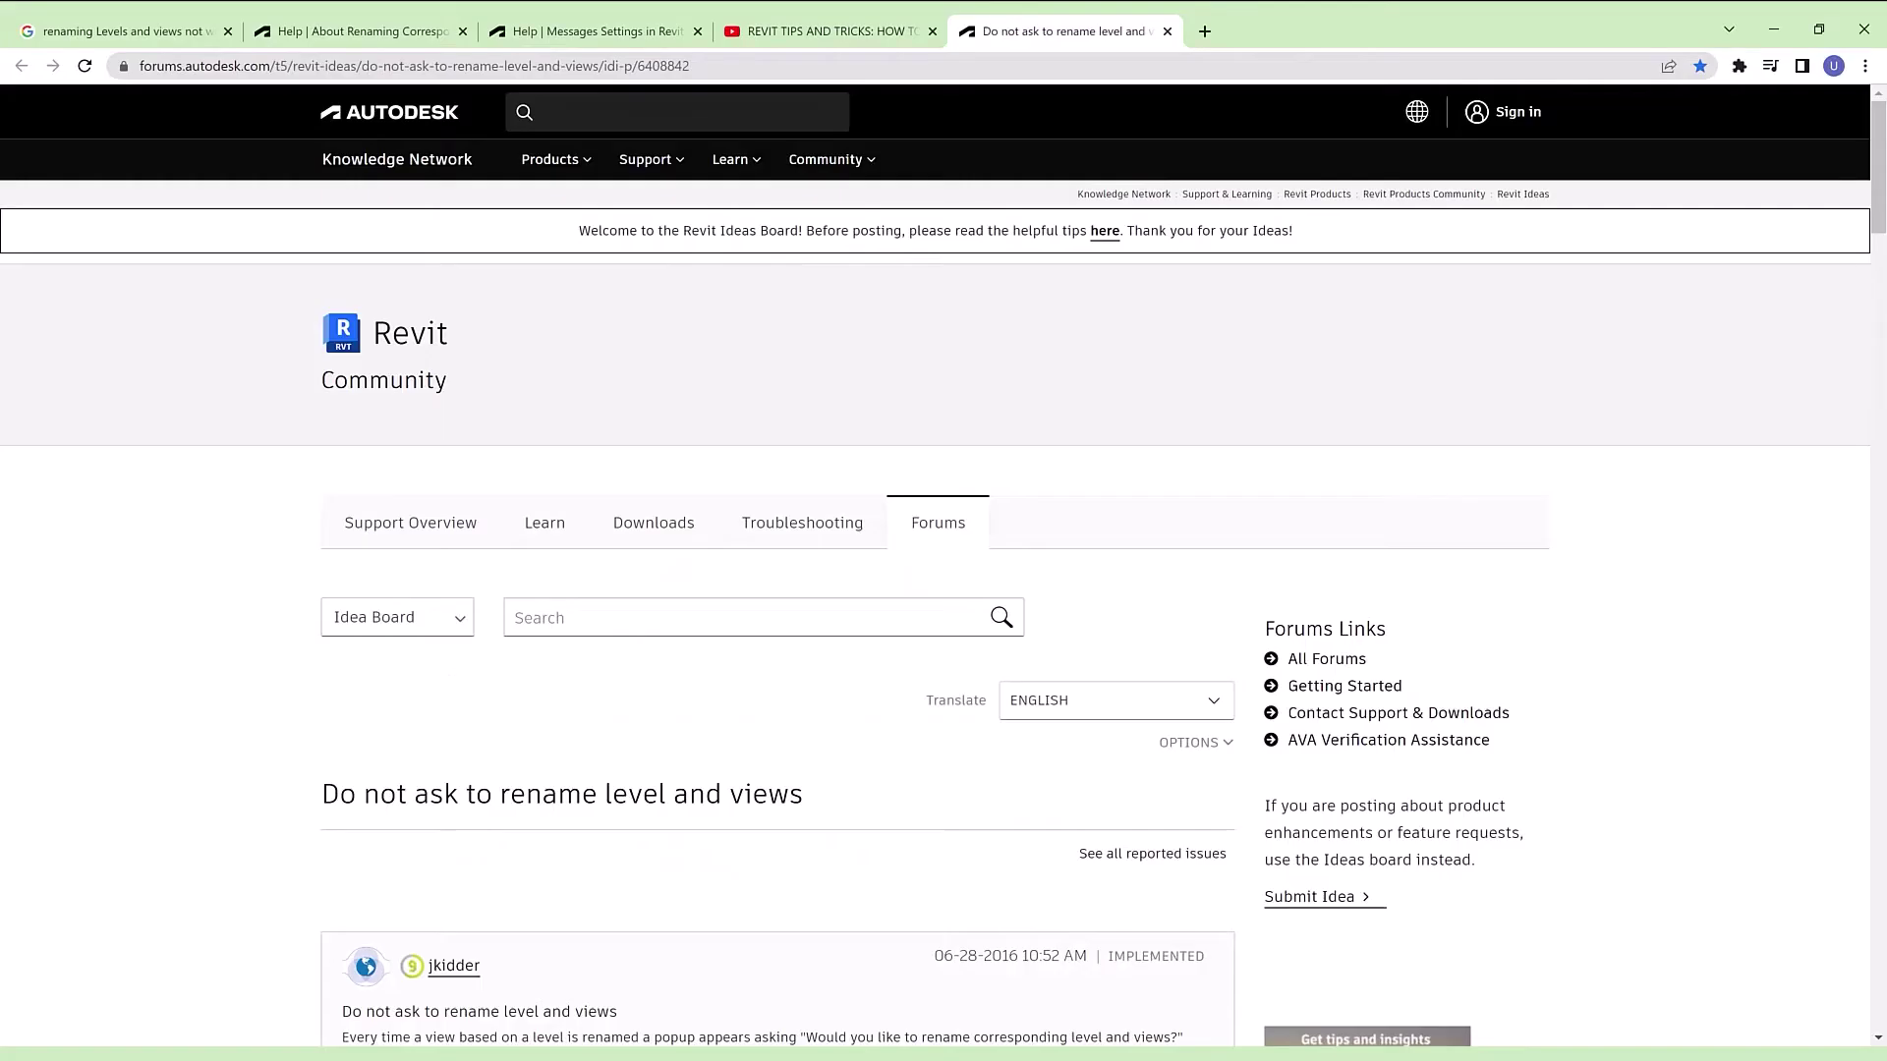
pyautogui.scroll(-10, 590, 597)
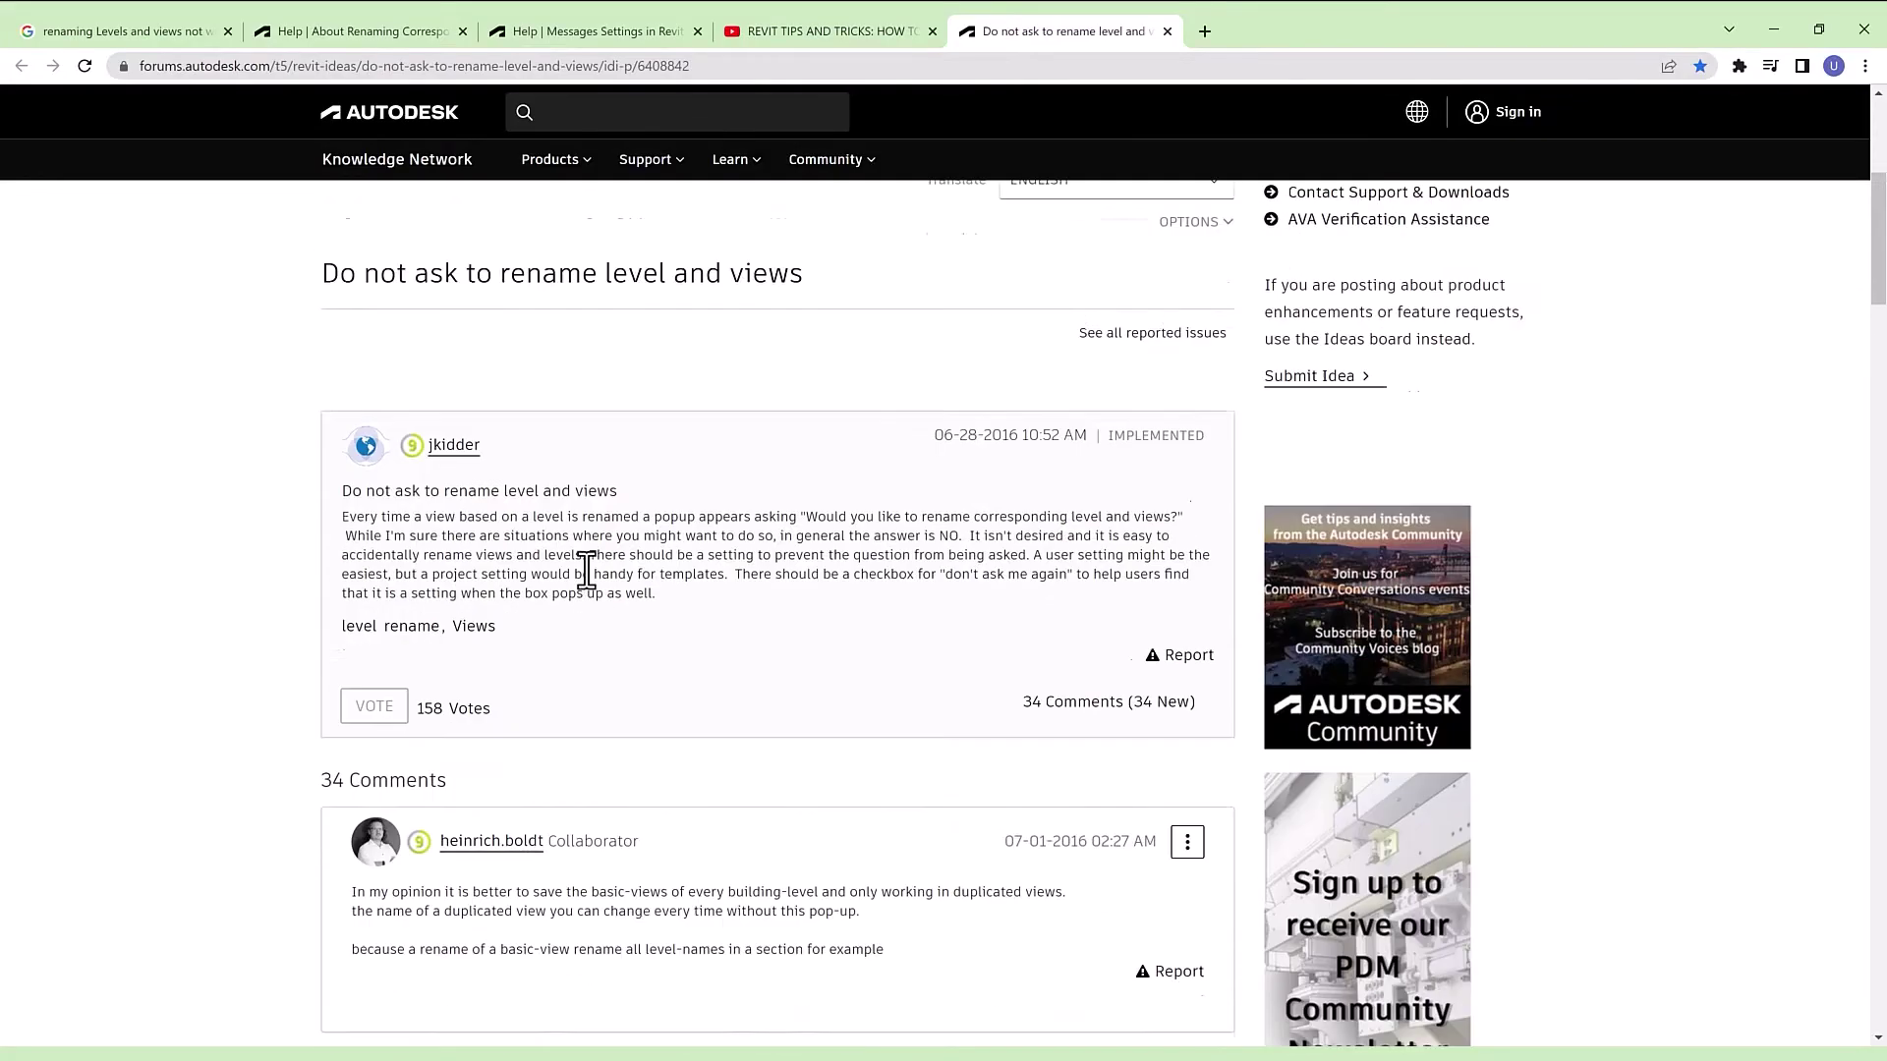
# Read through the forum thread, checking it against the Messages Settings help page.
pyautogui.scroll(-15, 492, 423)
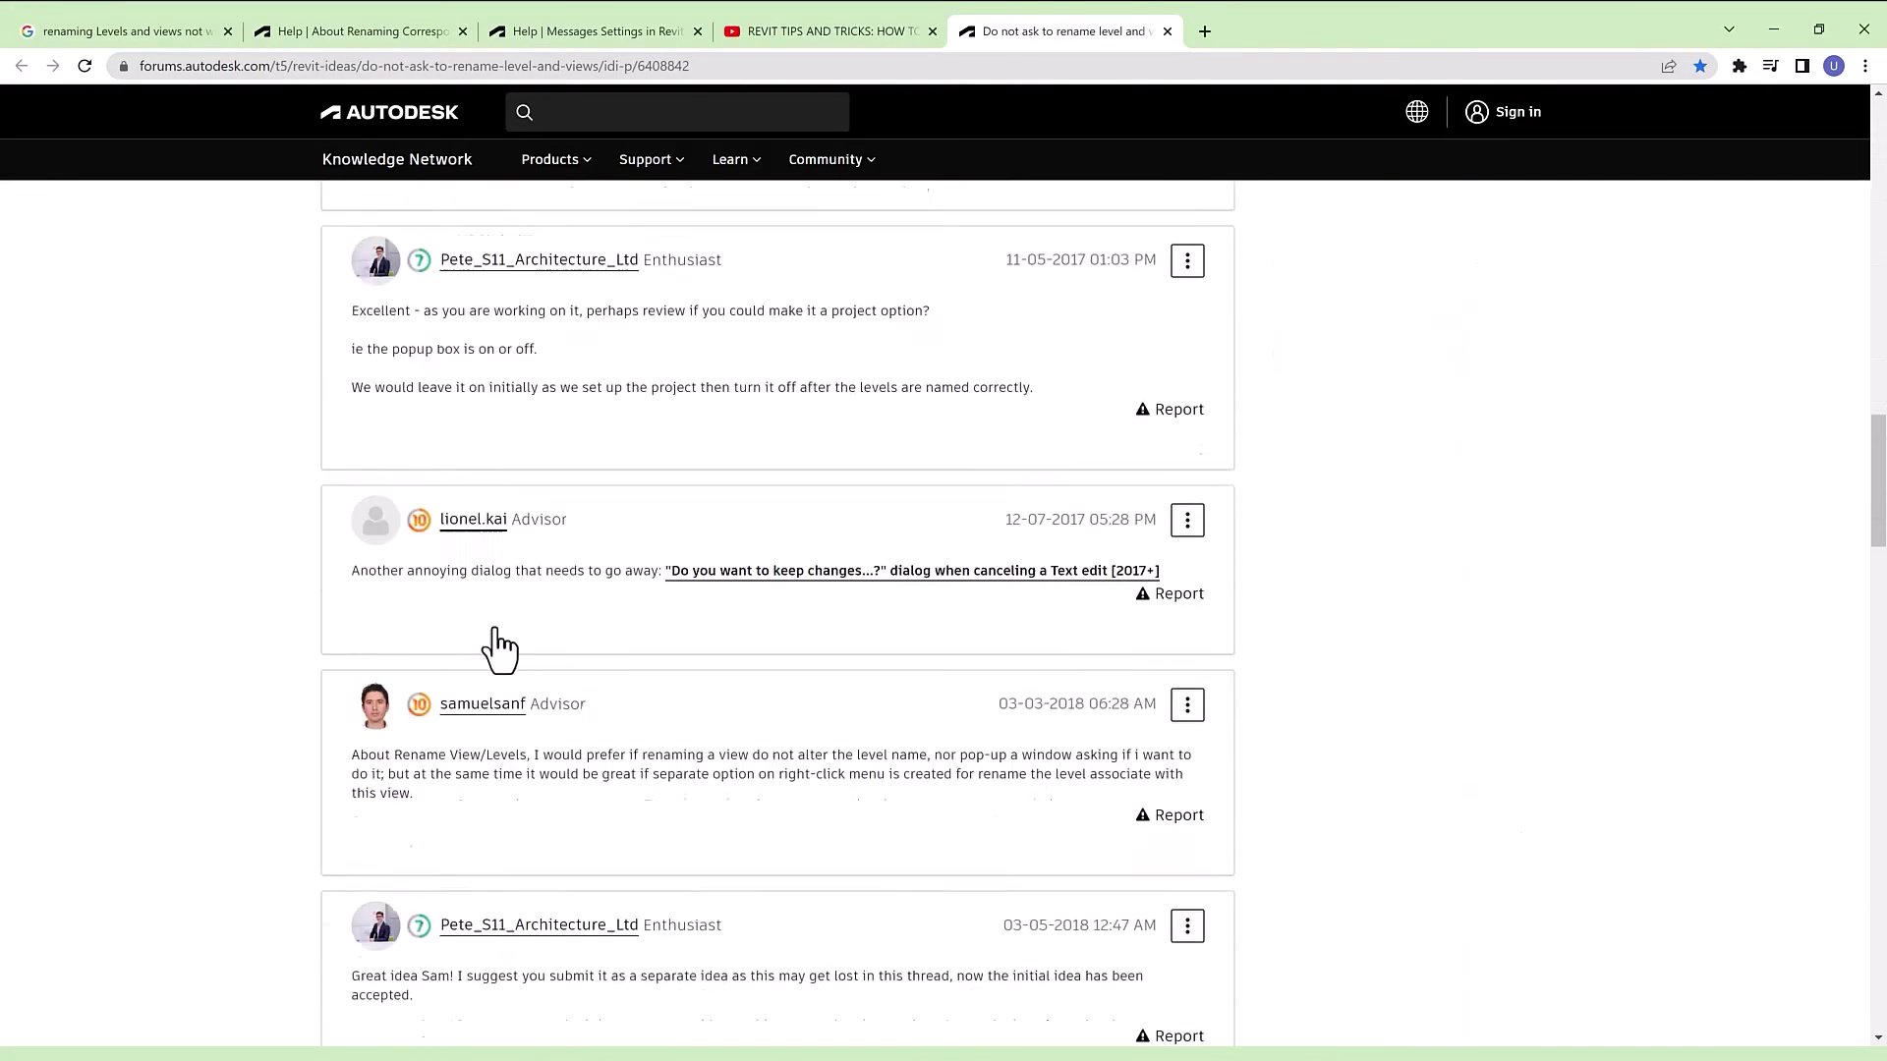
pyautogui.scroll(-4, 501, 678)
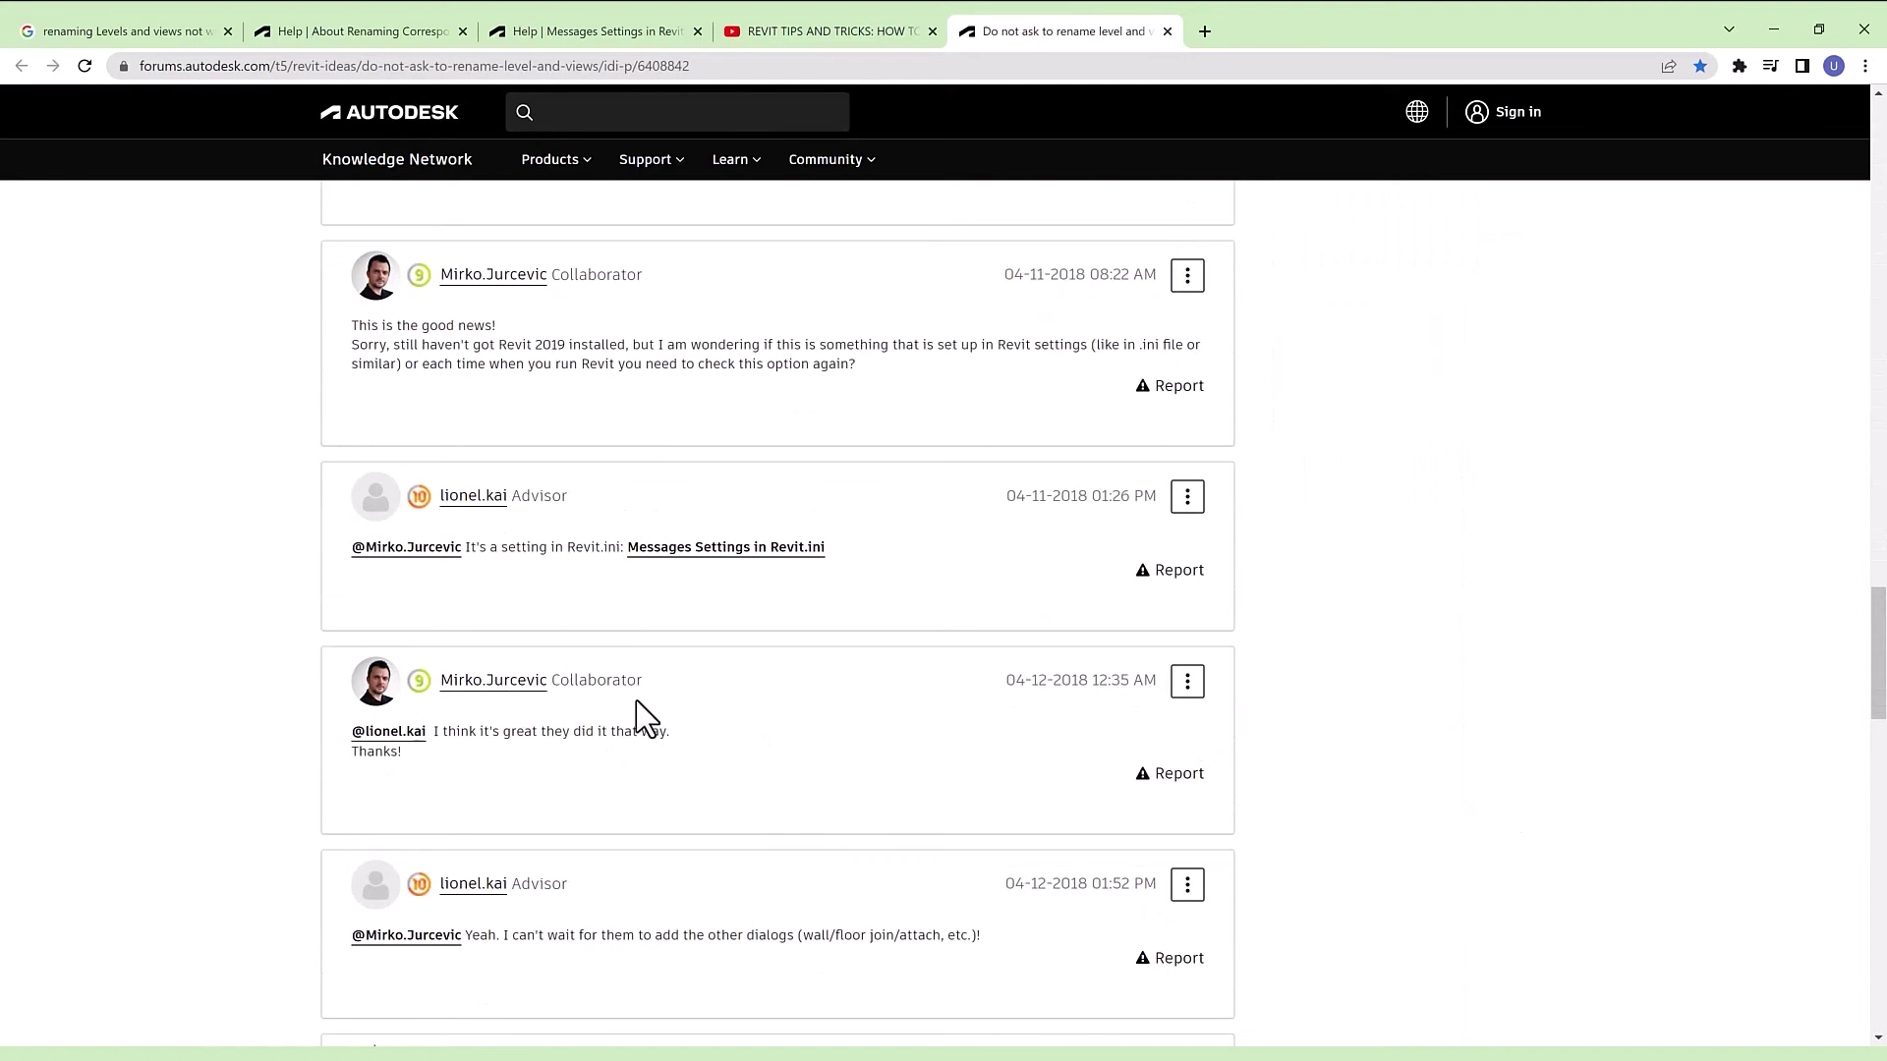
pyautogui.scroll(-9, 569, 632)
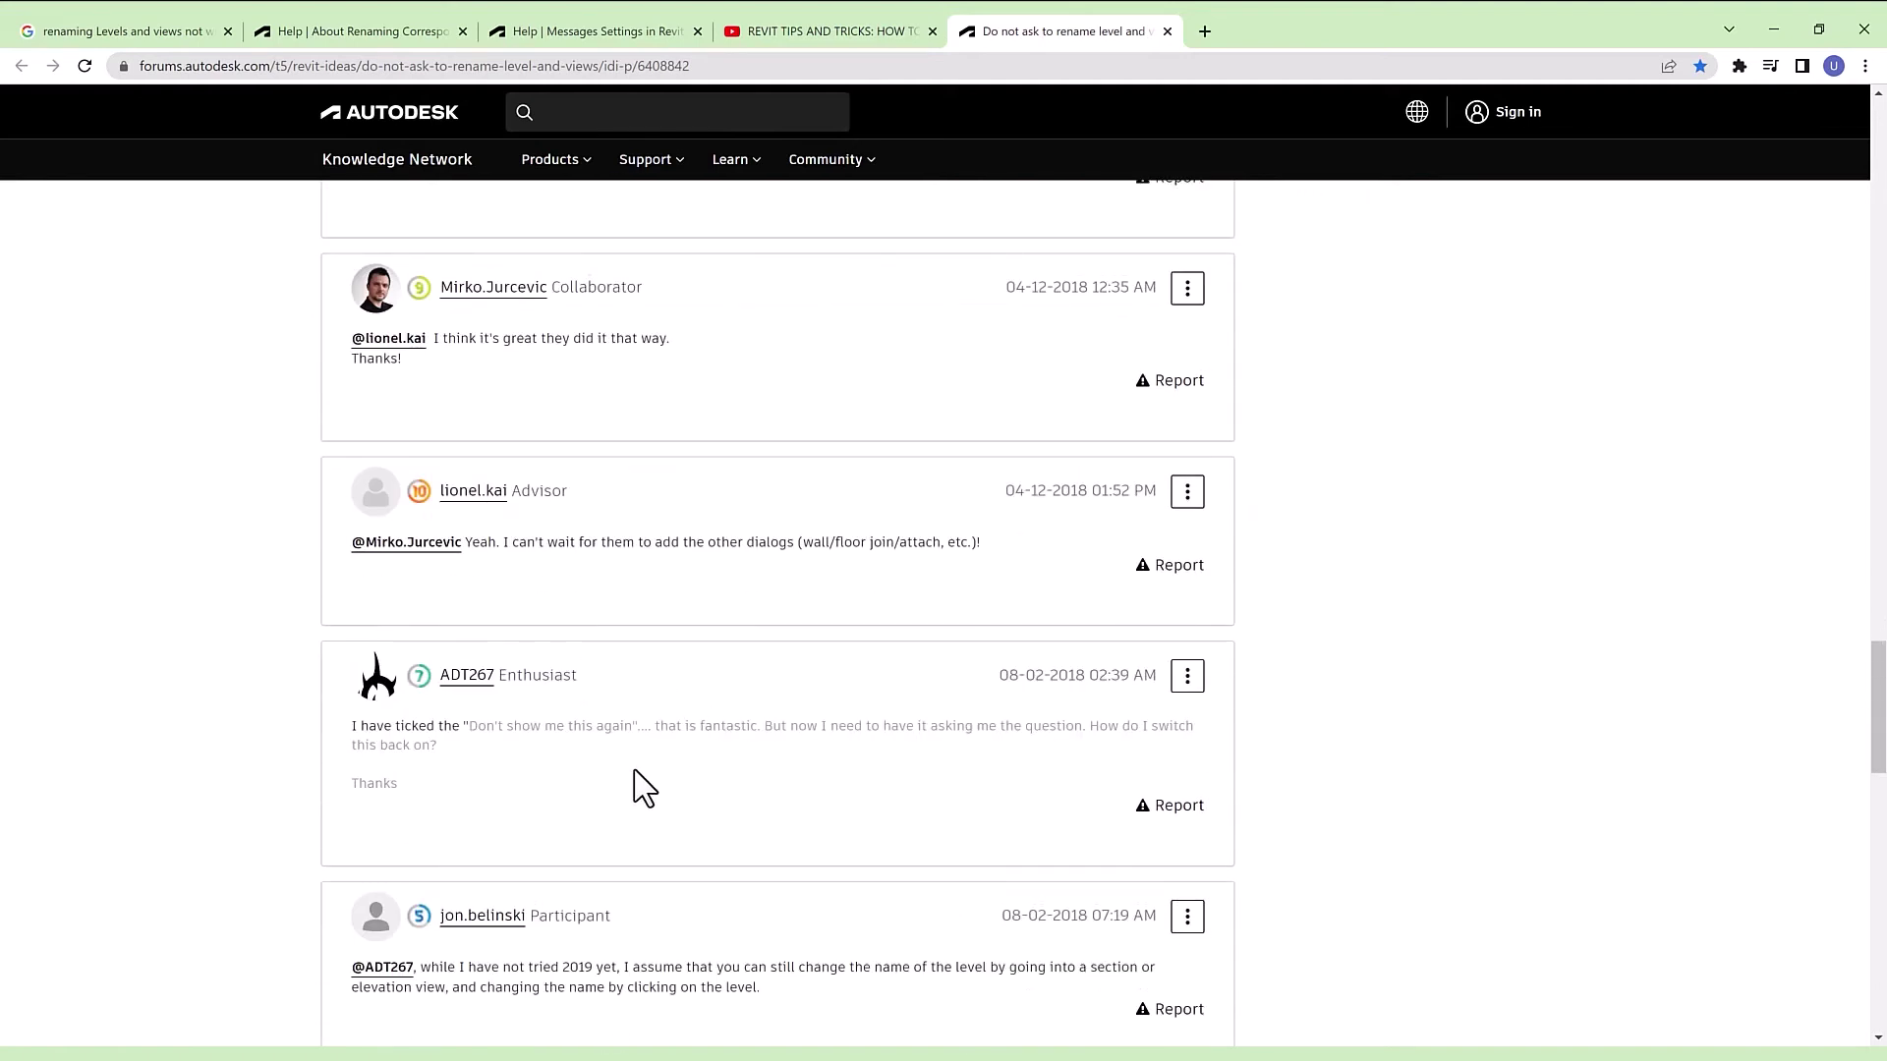
pyautogui.scroll(11, 610, 779)
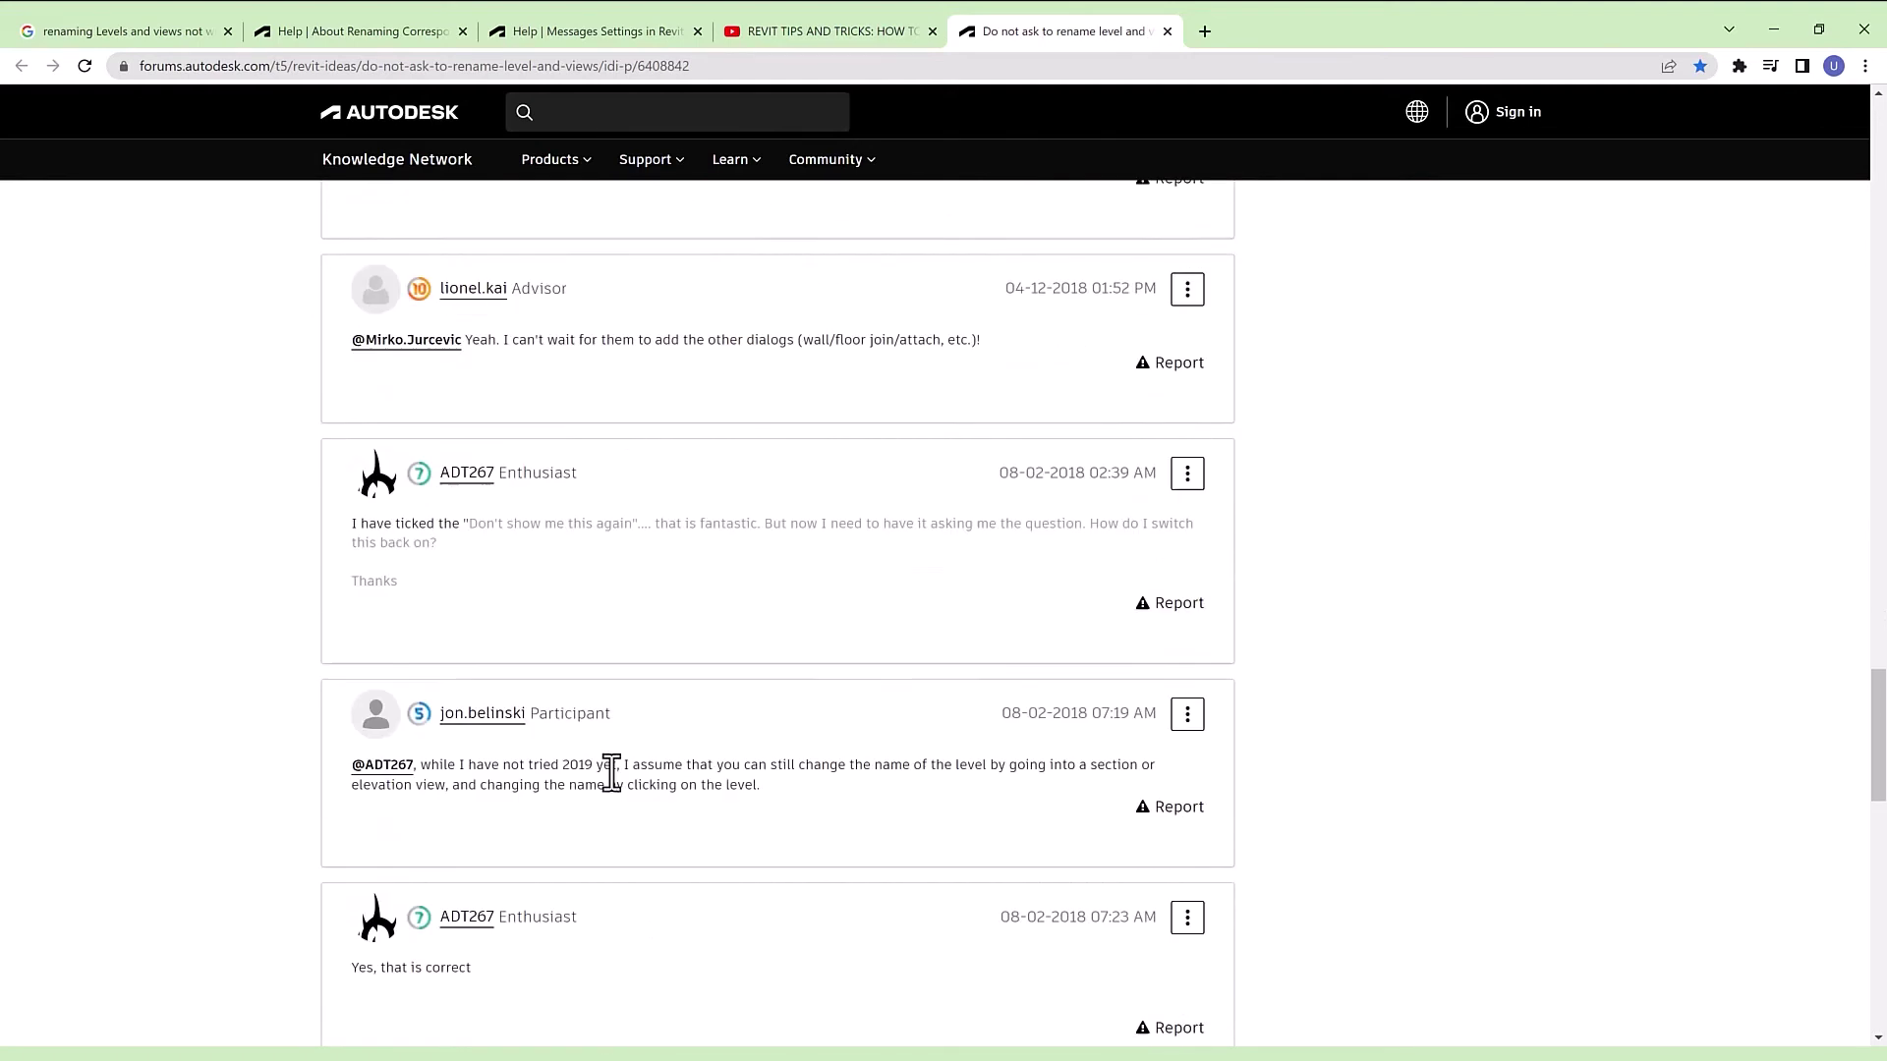
pyautogui.scroll(4, 738, 776)
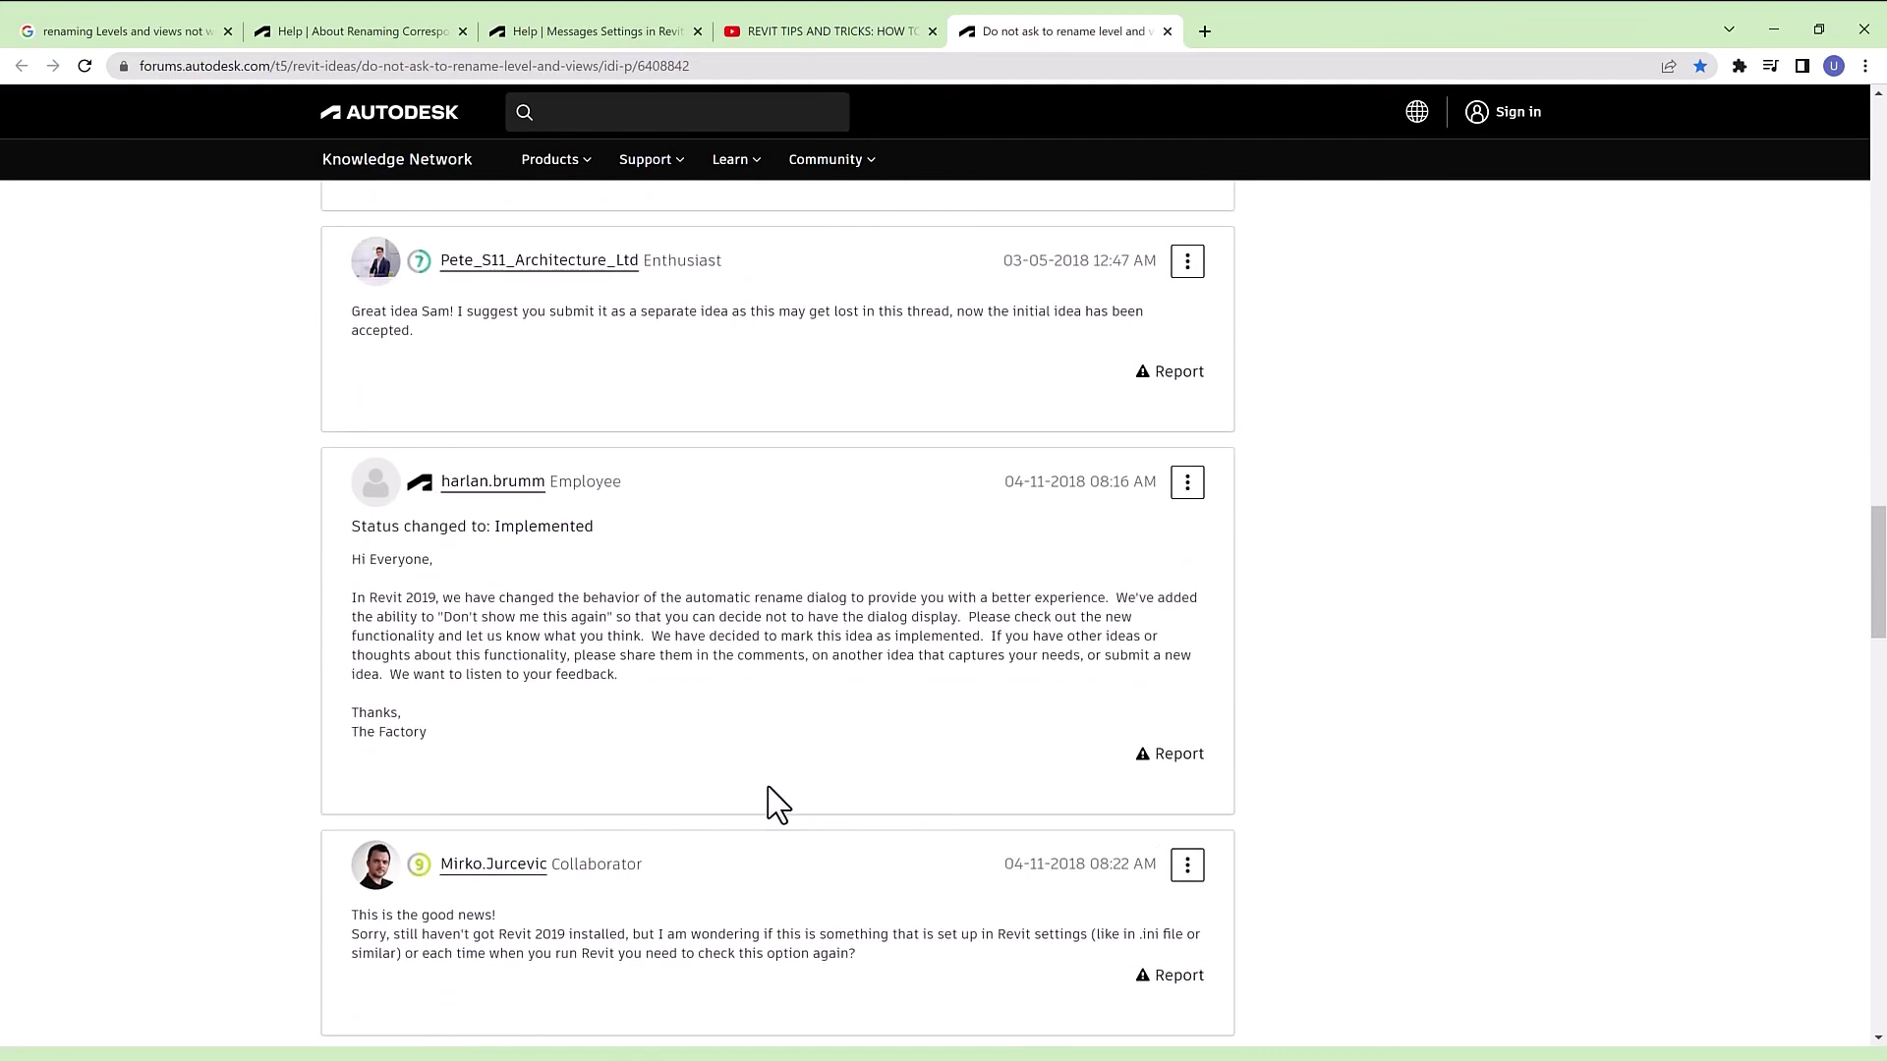
pyautogui.scroll(-1, 769, 789)
pyautogui.scroll(2, 769, 789)
pyautogui.scroll(-6, 769, 789)
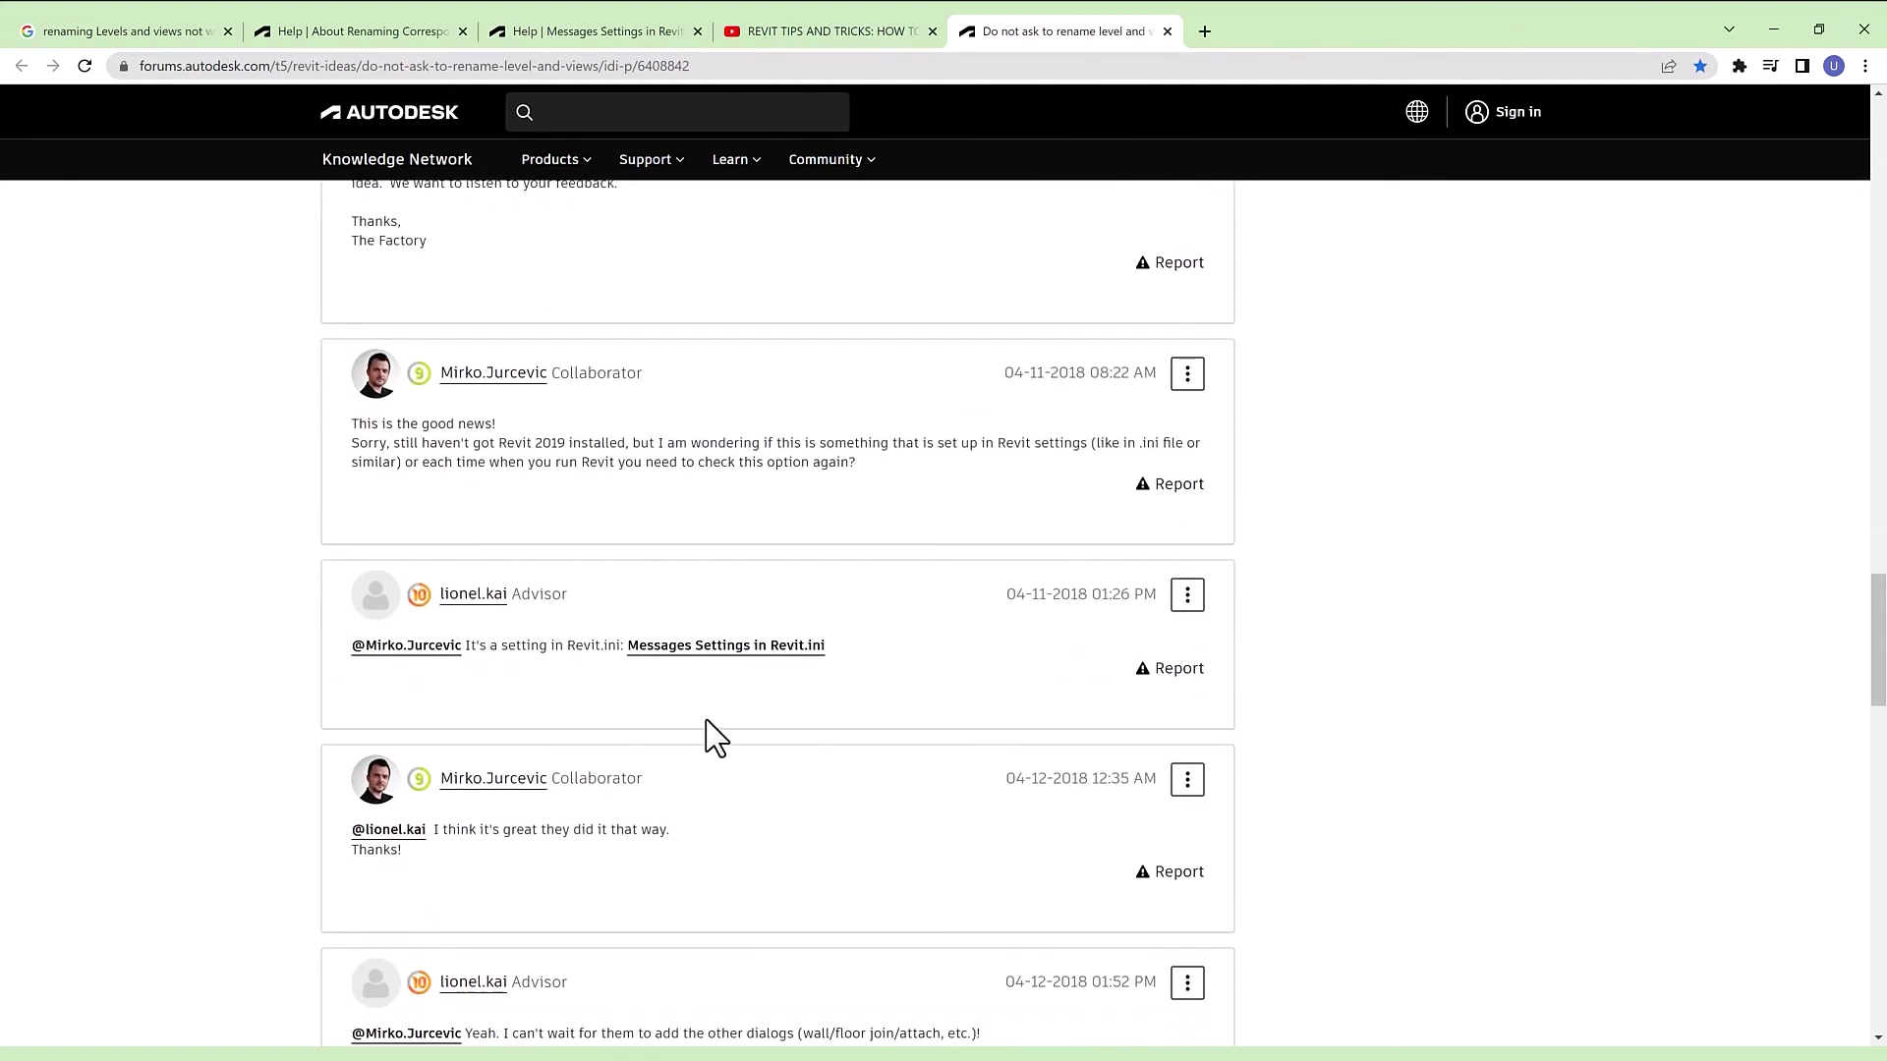
pyautogui.scroll(-3, 747, 806)
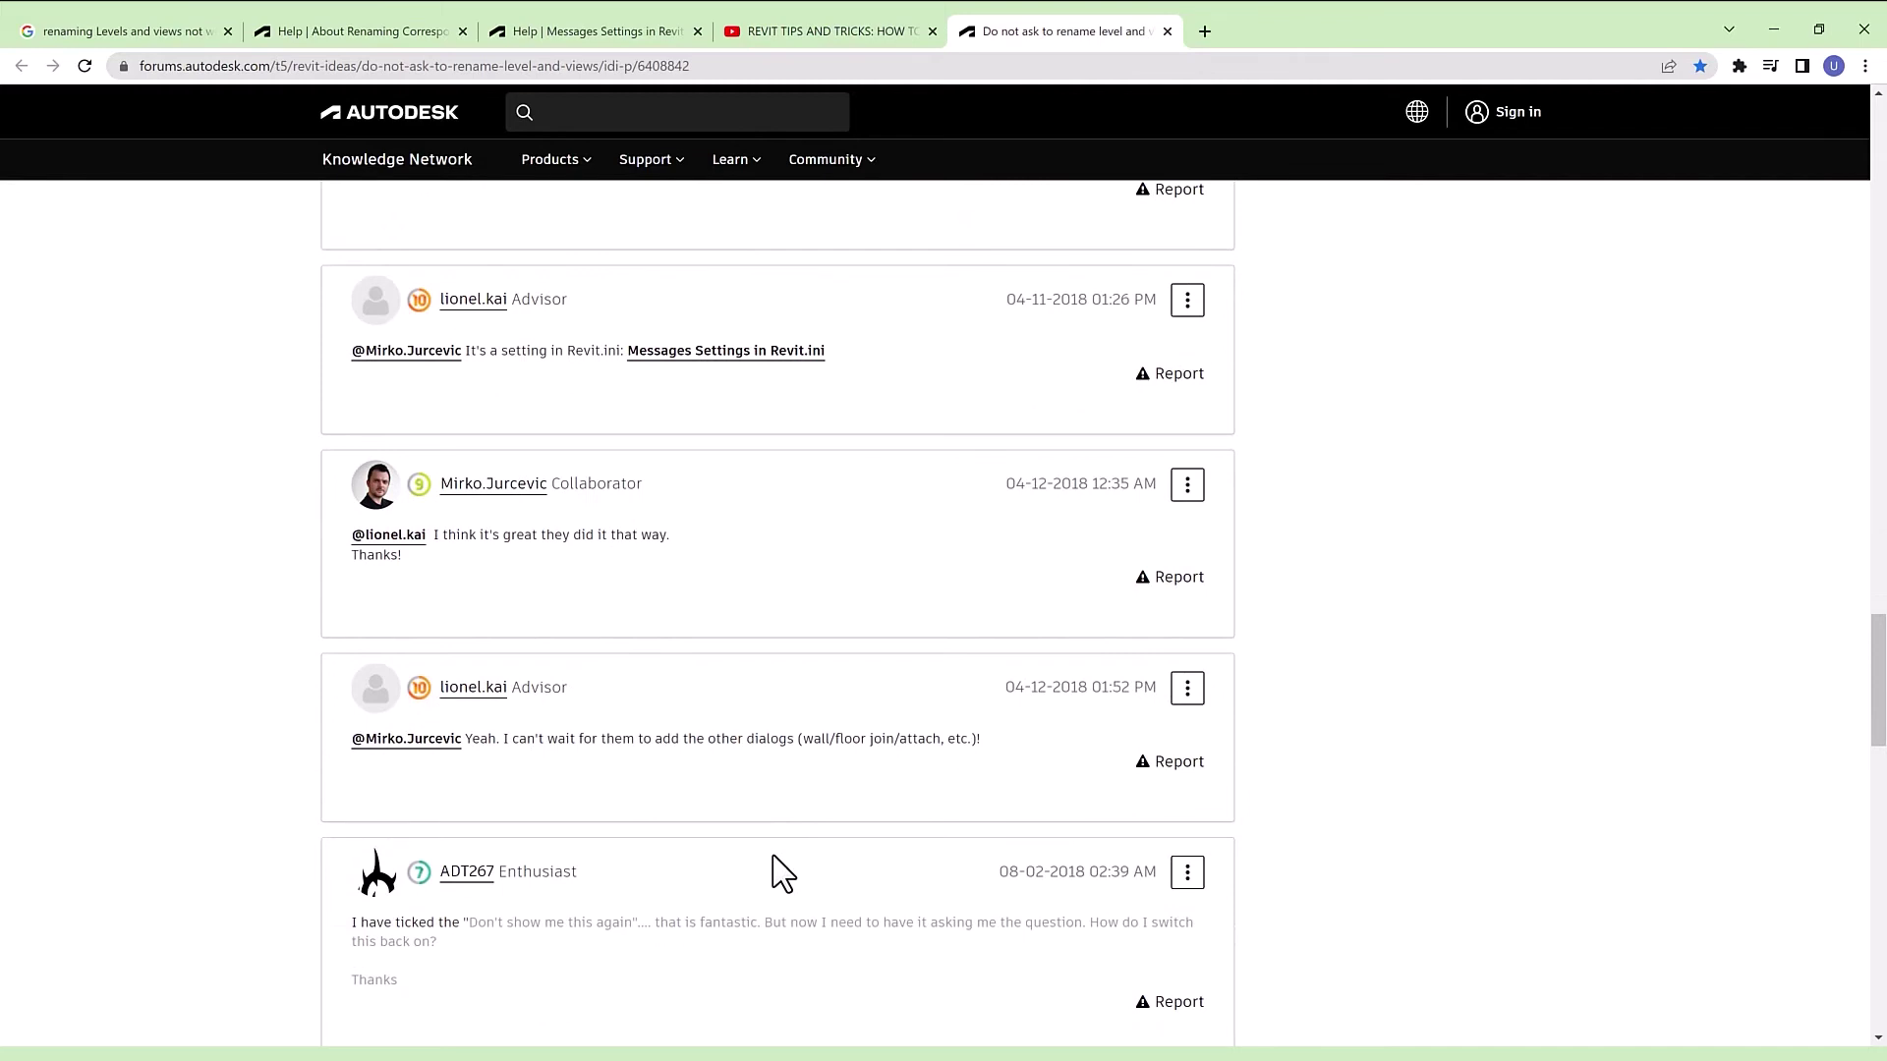
pyautogui.scroll(-4, 784, 871)
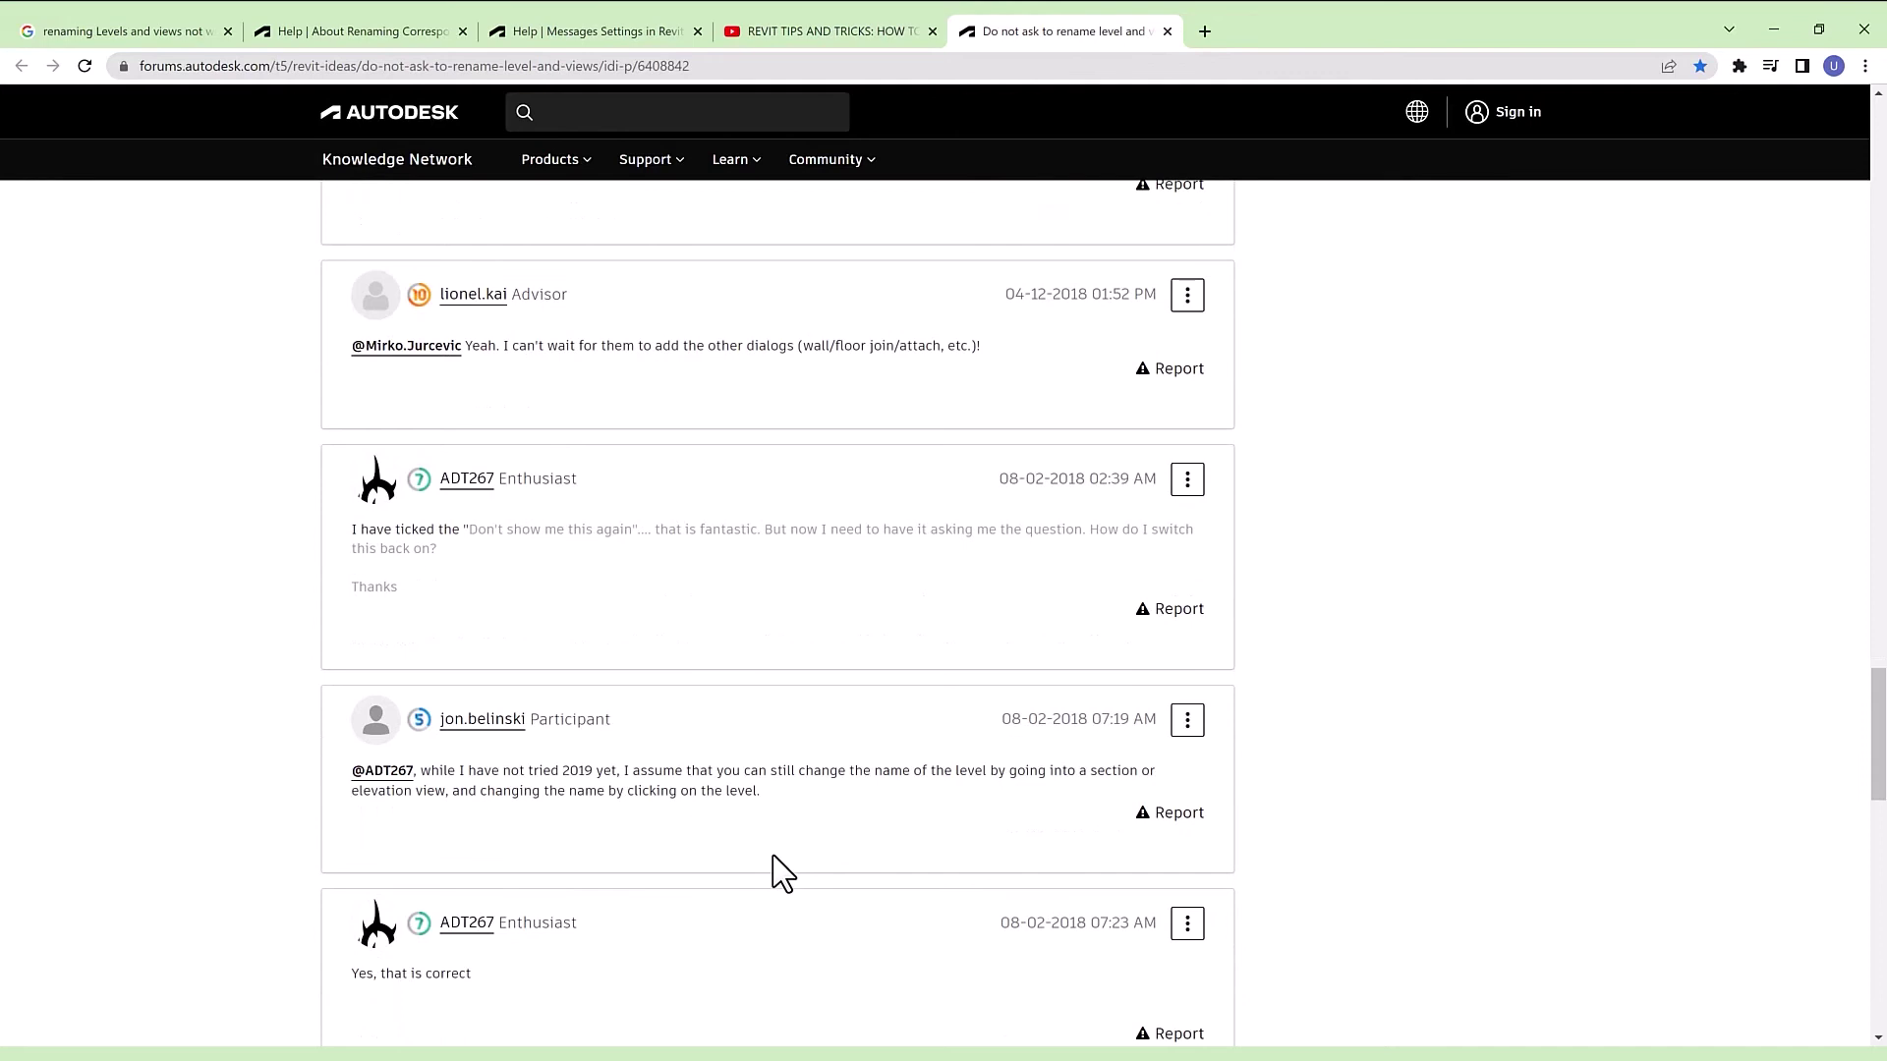
pyautogui.scroll(-5, 783, 872)
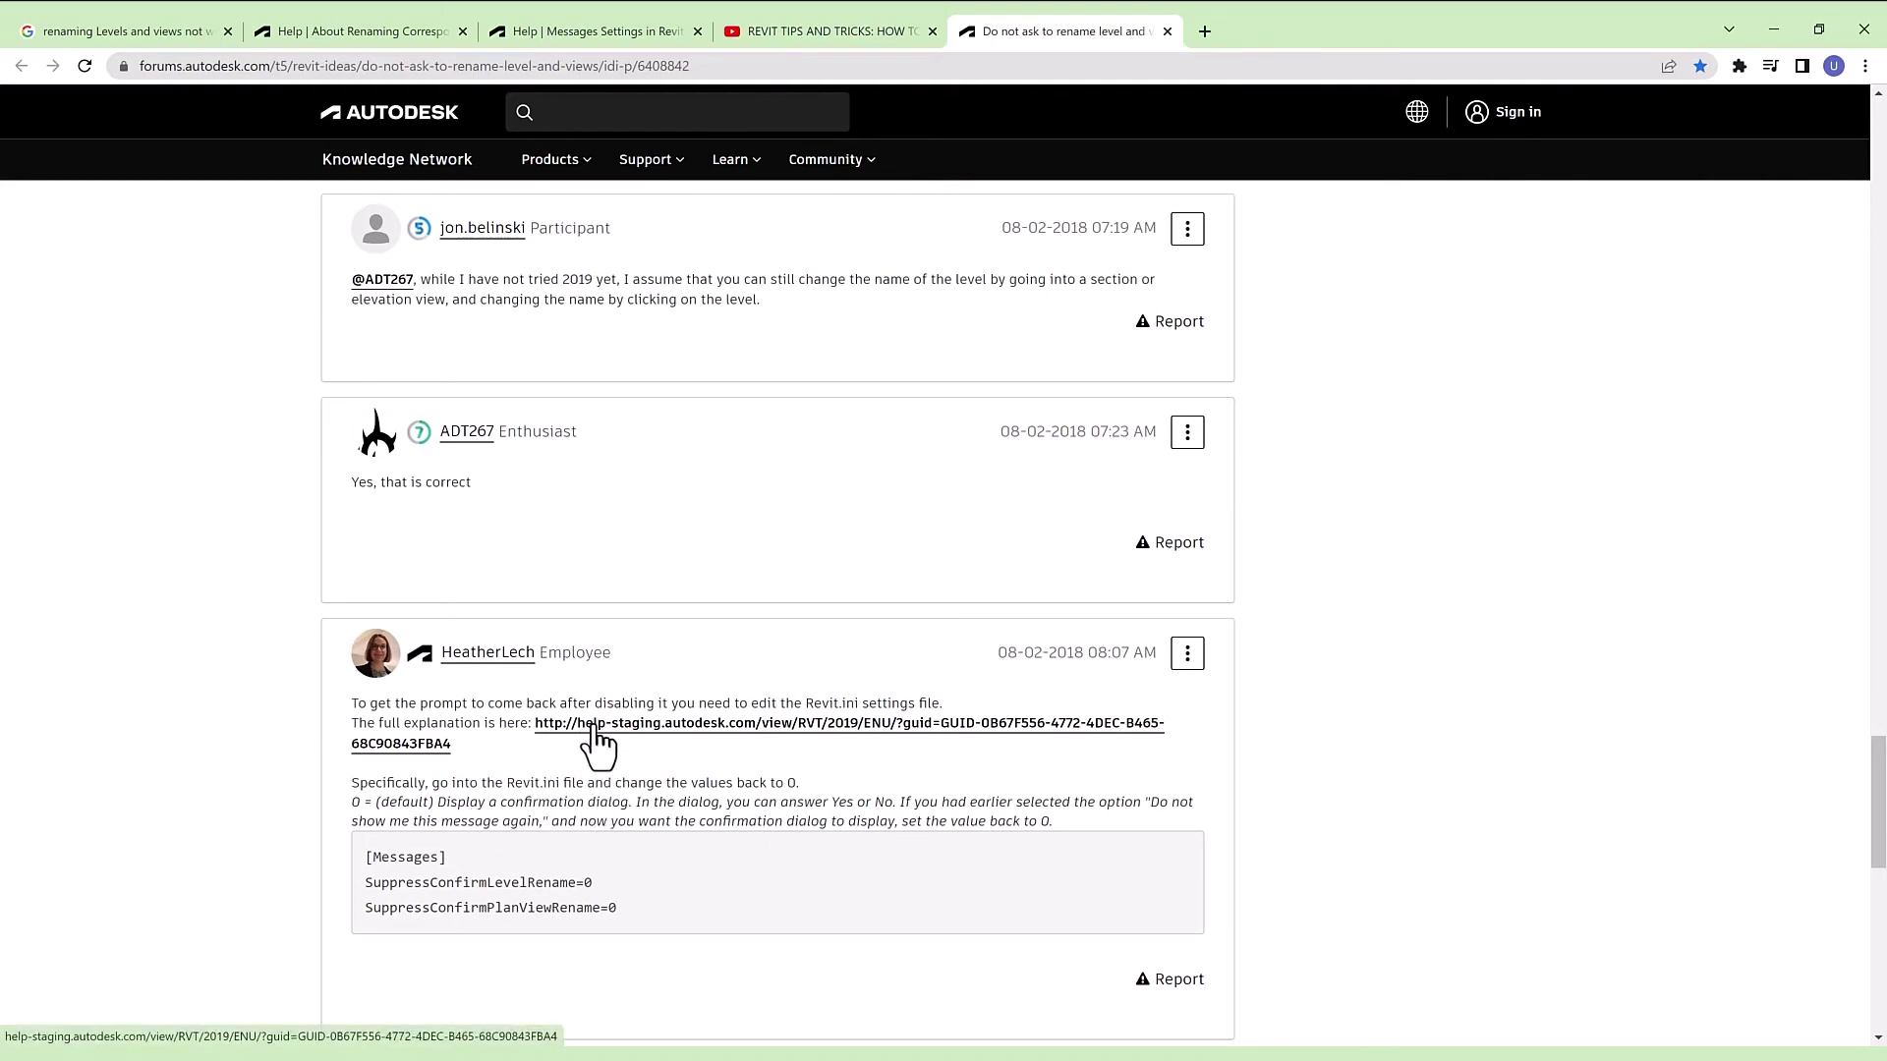
pyautogui.click(570, 31)
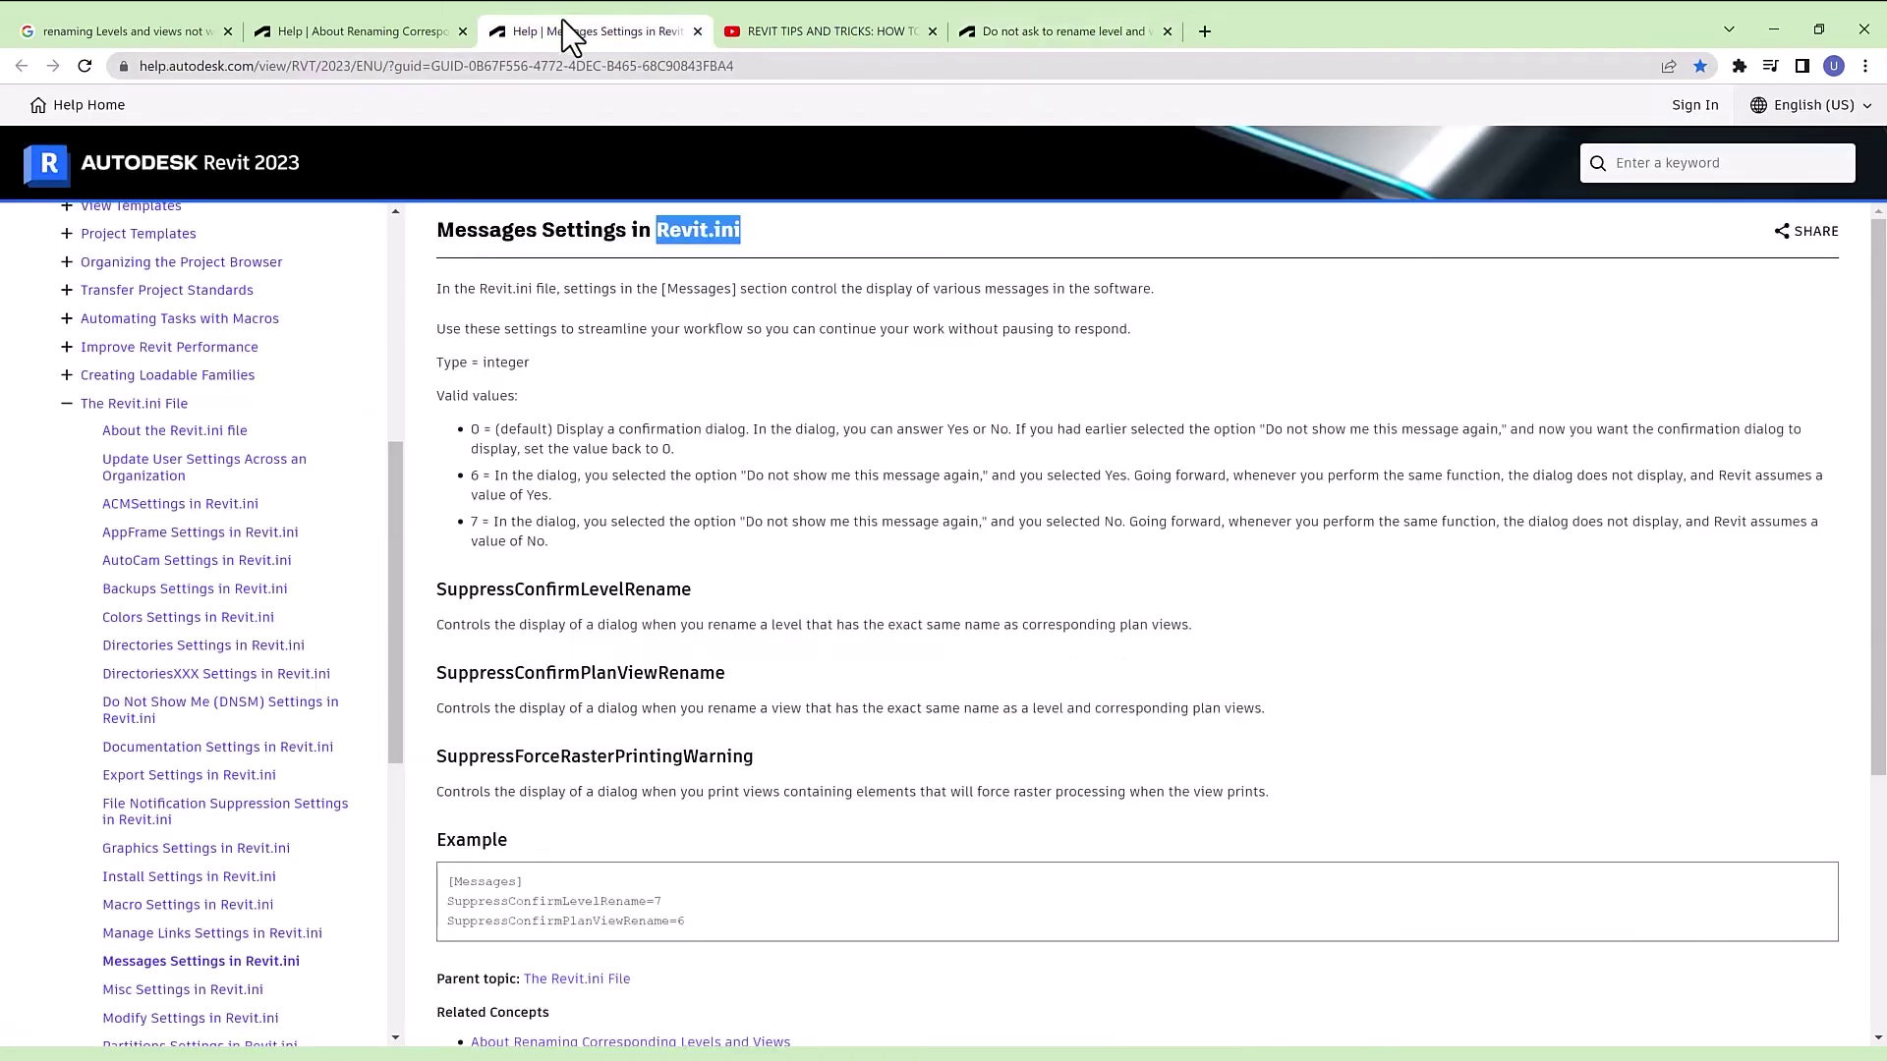
pyautogui.click(1081, 30)
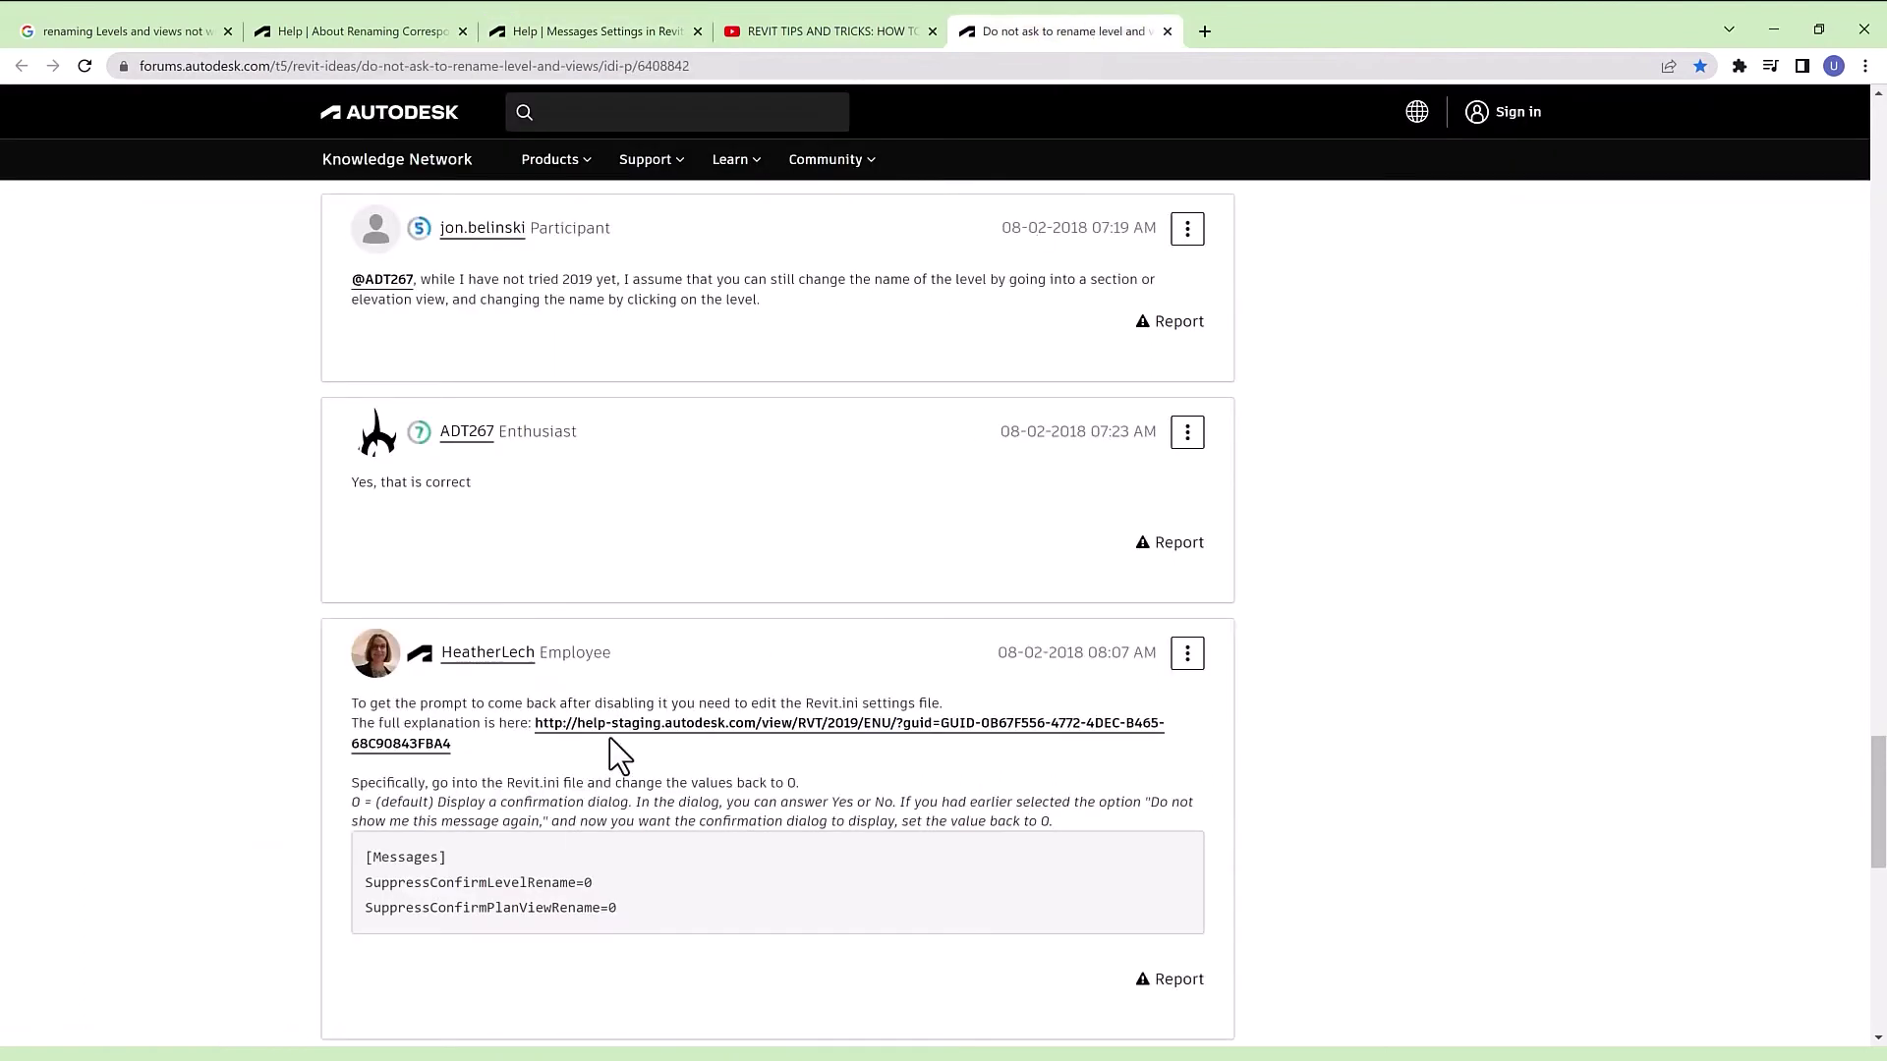
# Copy the staff reply's three [Messages] lines setting both rename suppressions to 0.
pyautogui.scroll(-1, 620, 869)
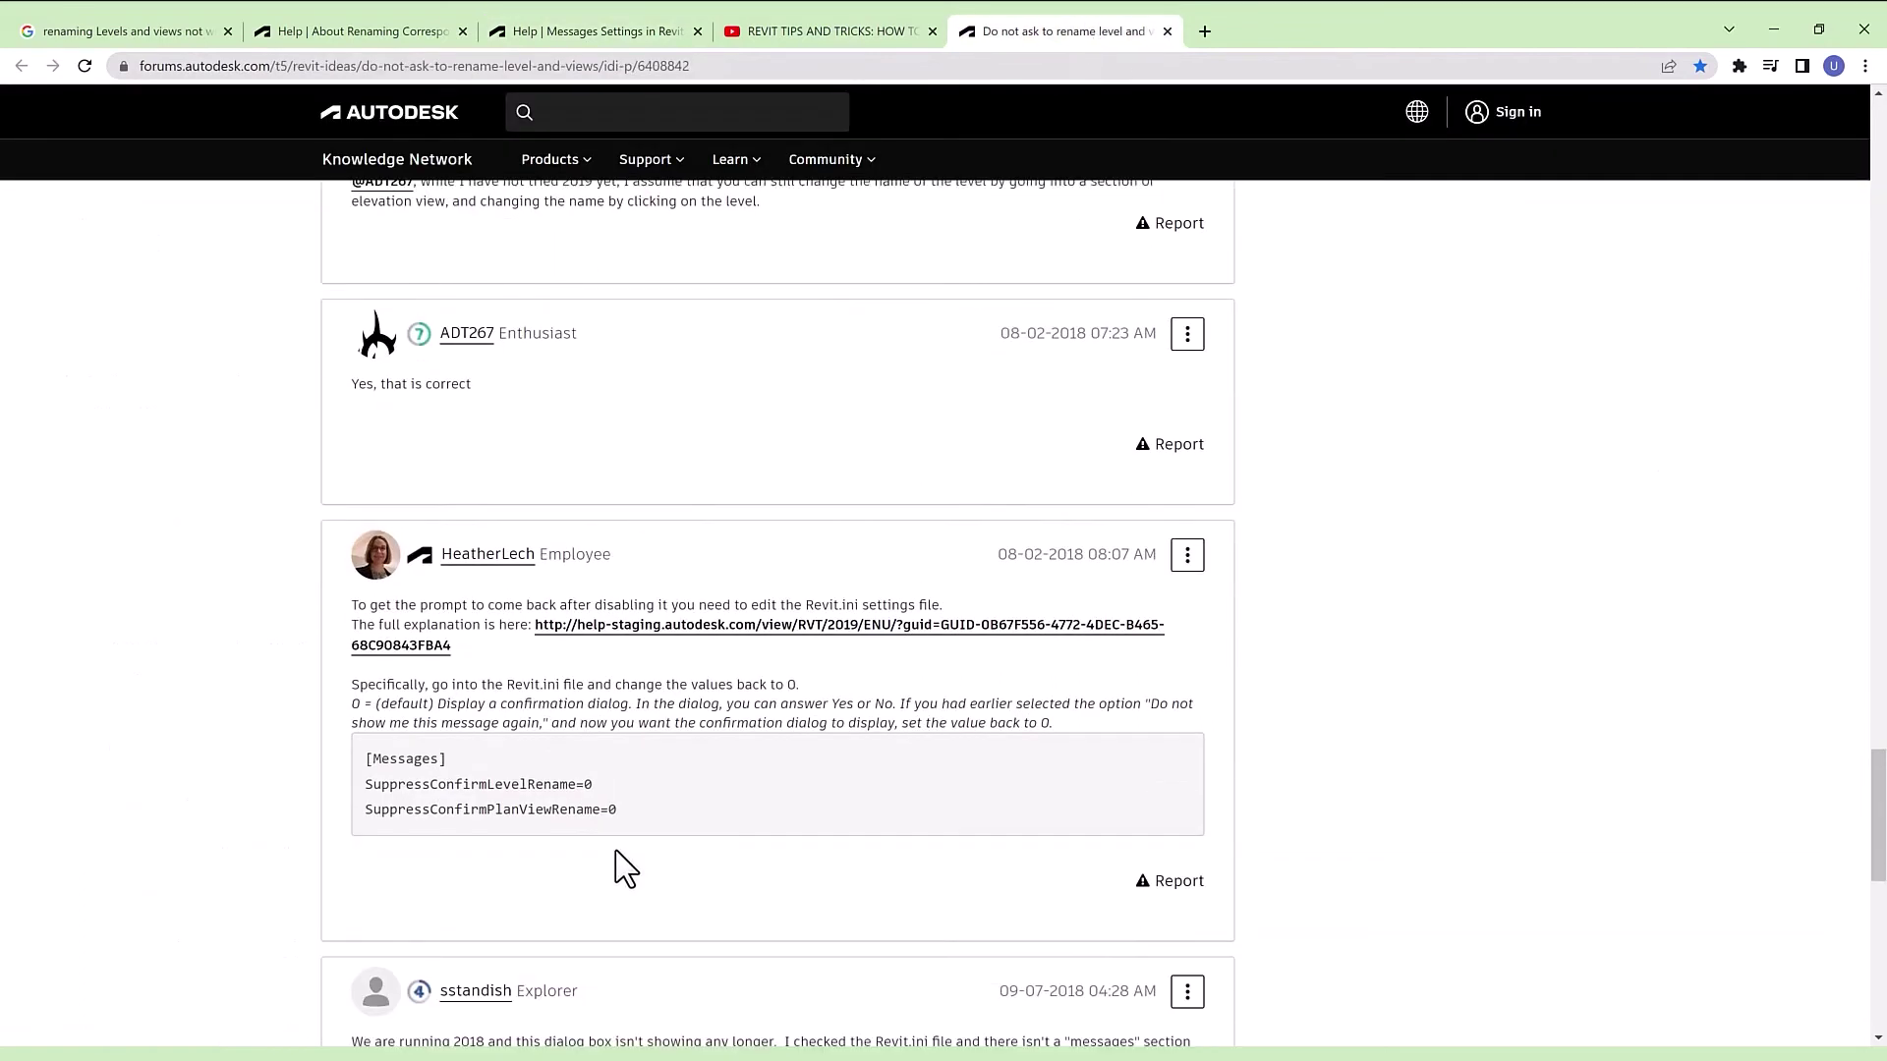
pyautogui.moveTo(617, 809); pyautogui.dragTo(362, 759)
pyautogui.rightClick(421, 758)
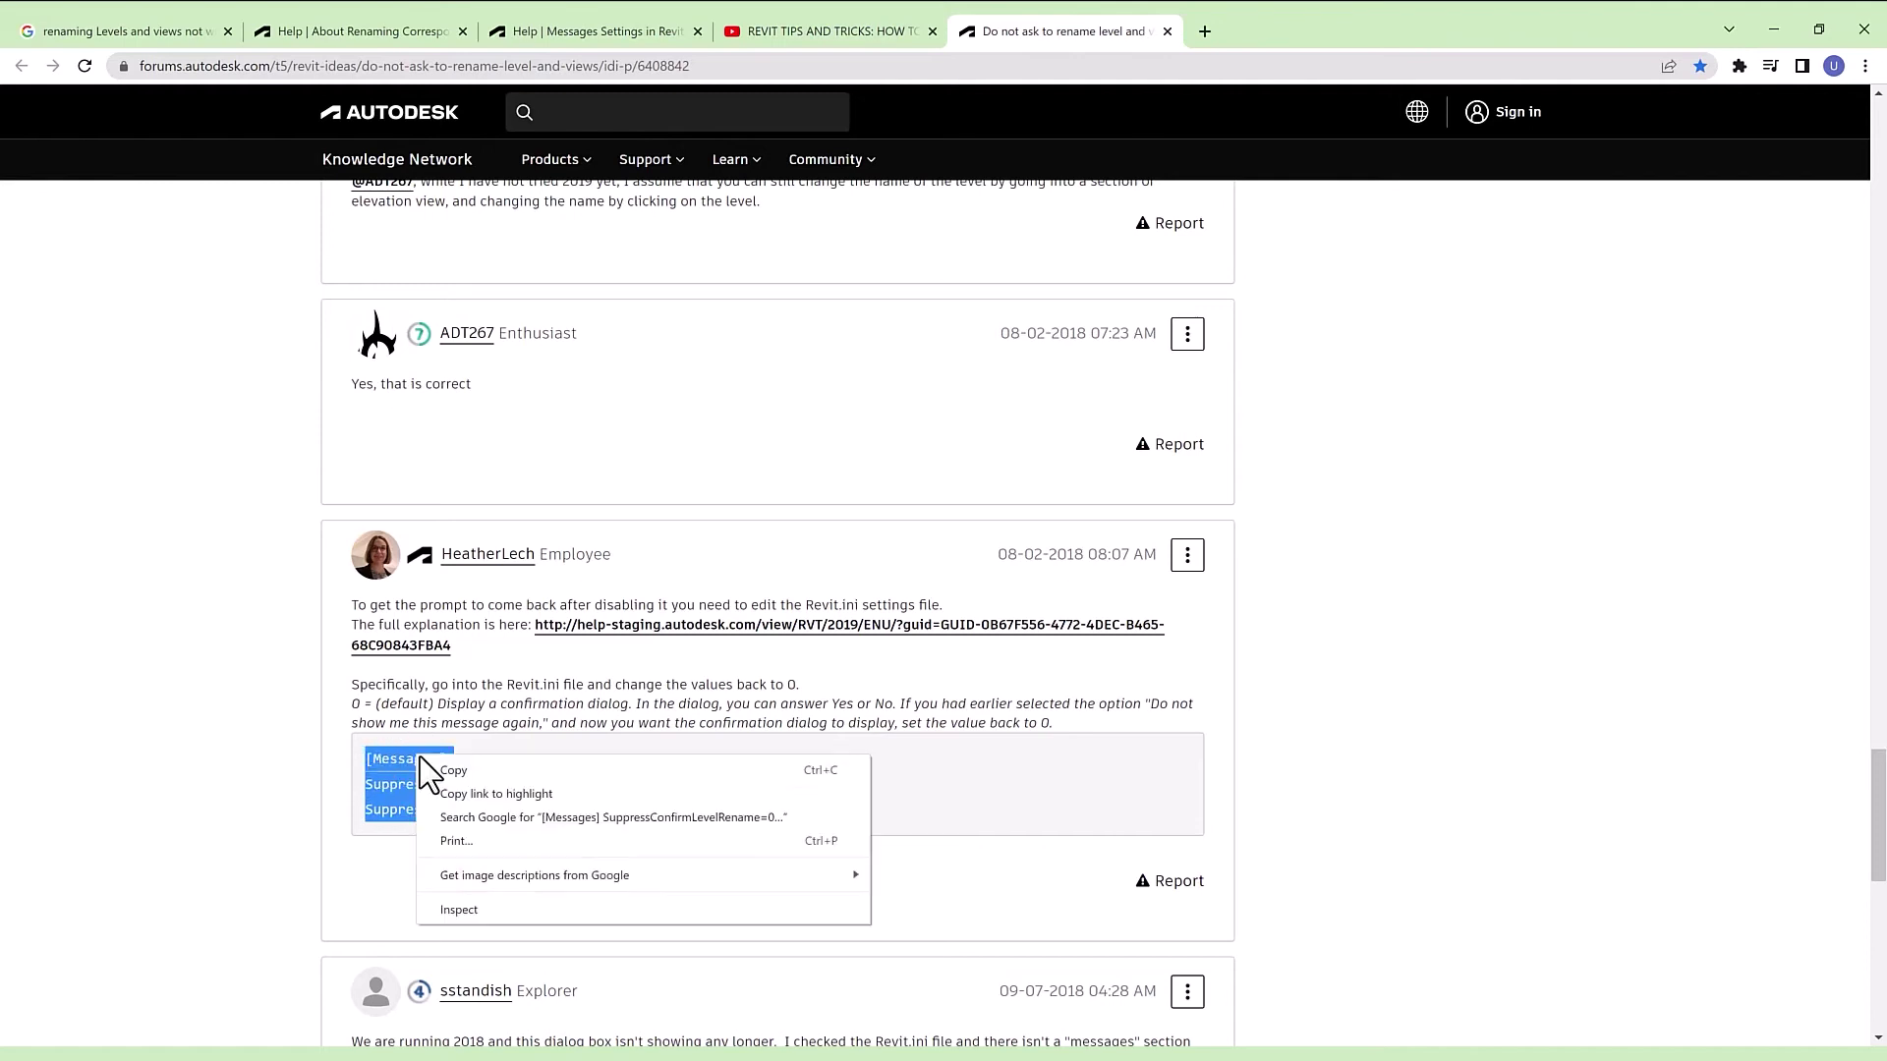
pyautogui.click(432, 766)
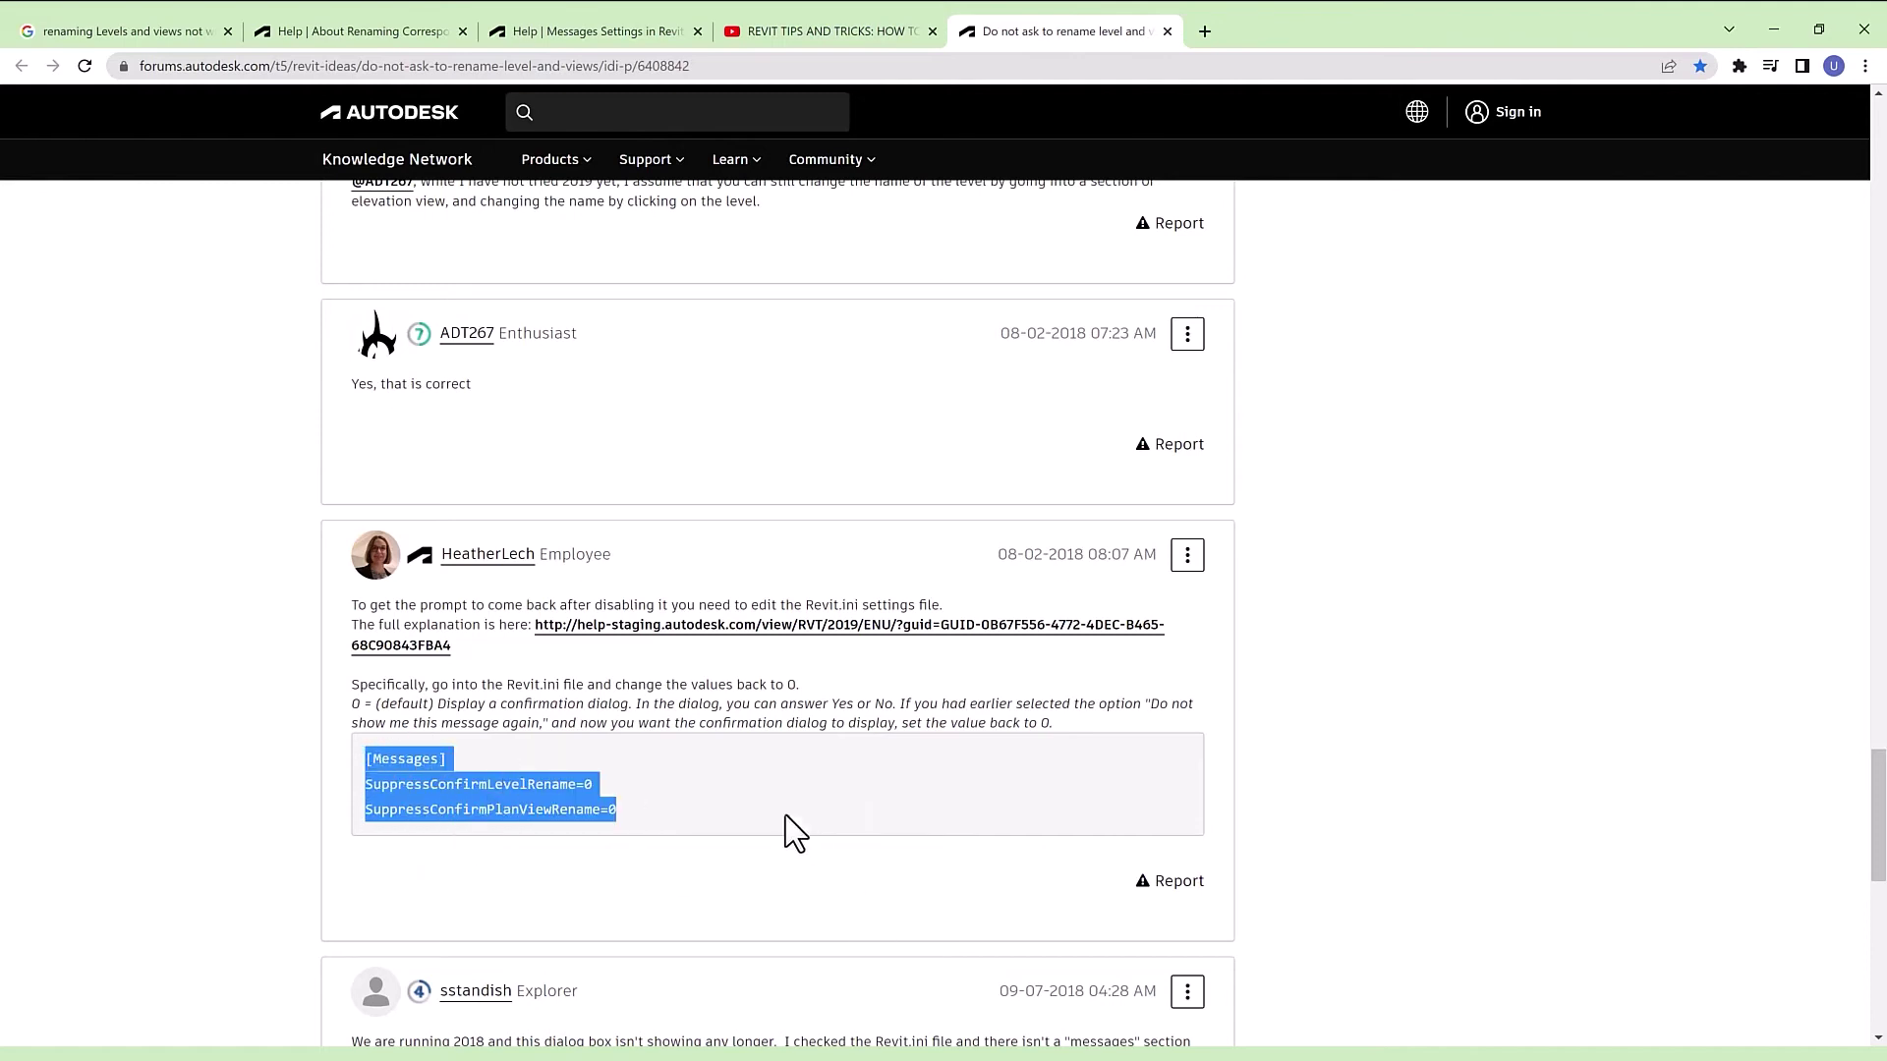
pyautogui.hotkey('alt', 'Tab')
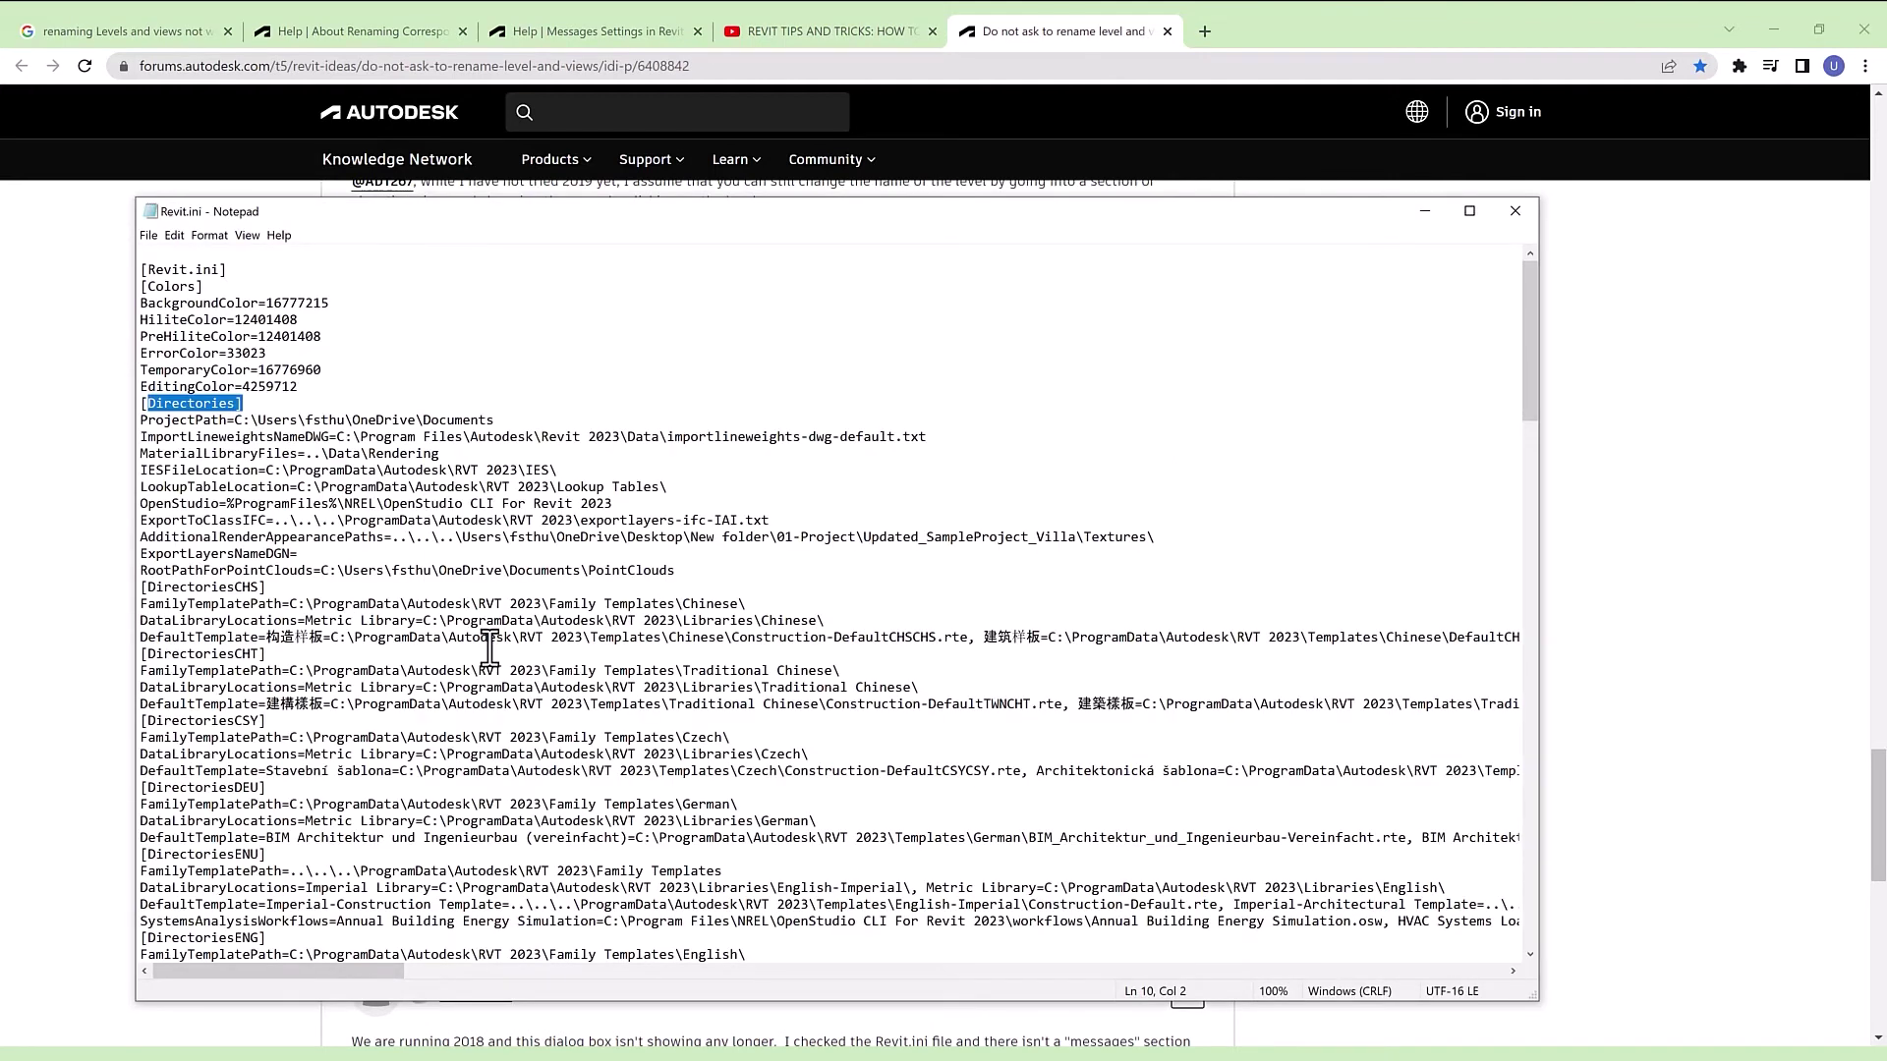
# Paste the [Messages] section after Config23=All at the end of Revit.ini and save the file.
pyautogui.scroll(-20, 489, 648)
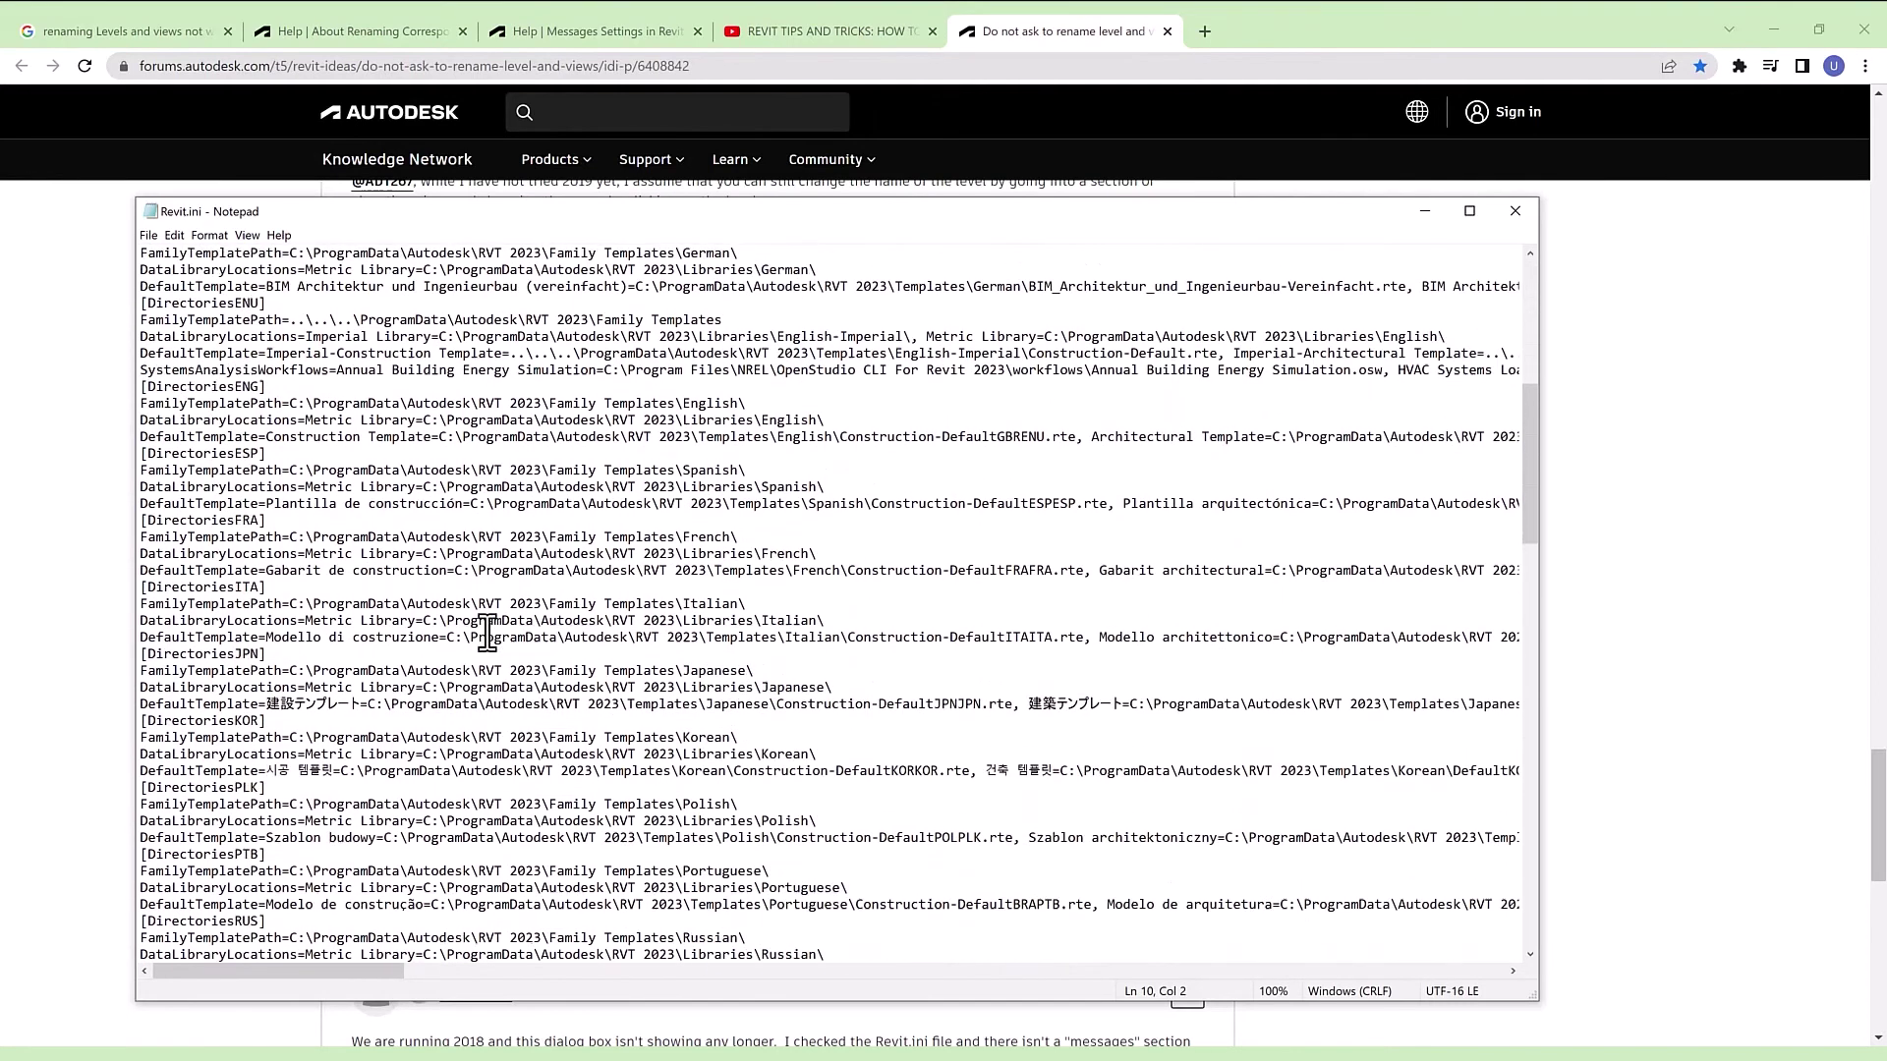
pyautogui.scroll(-20, 487, 632)
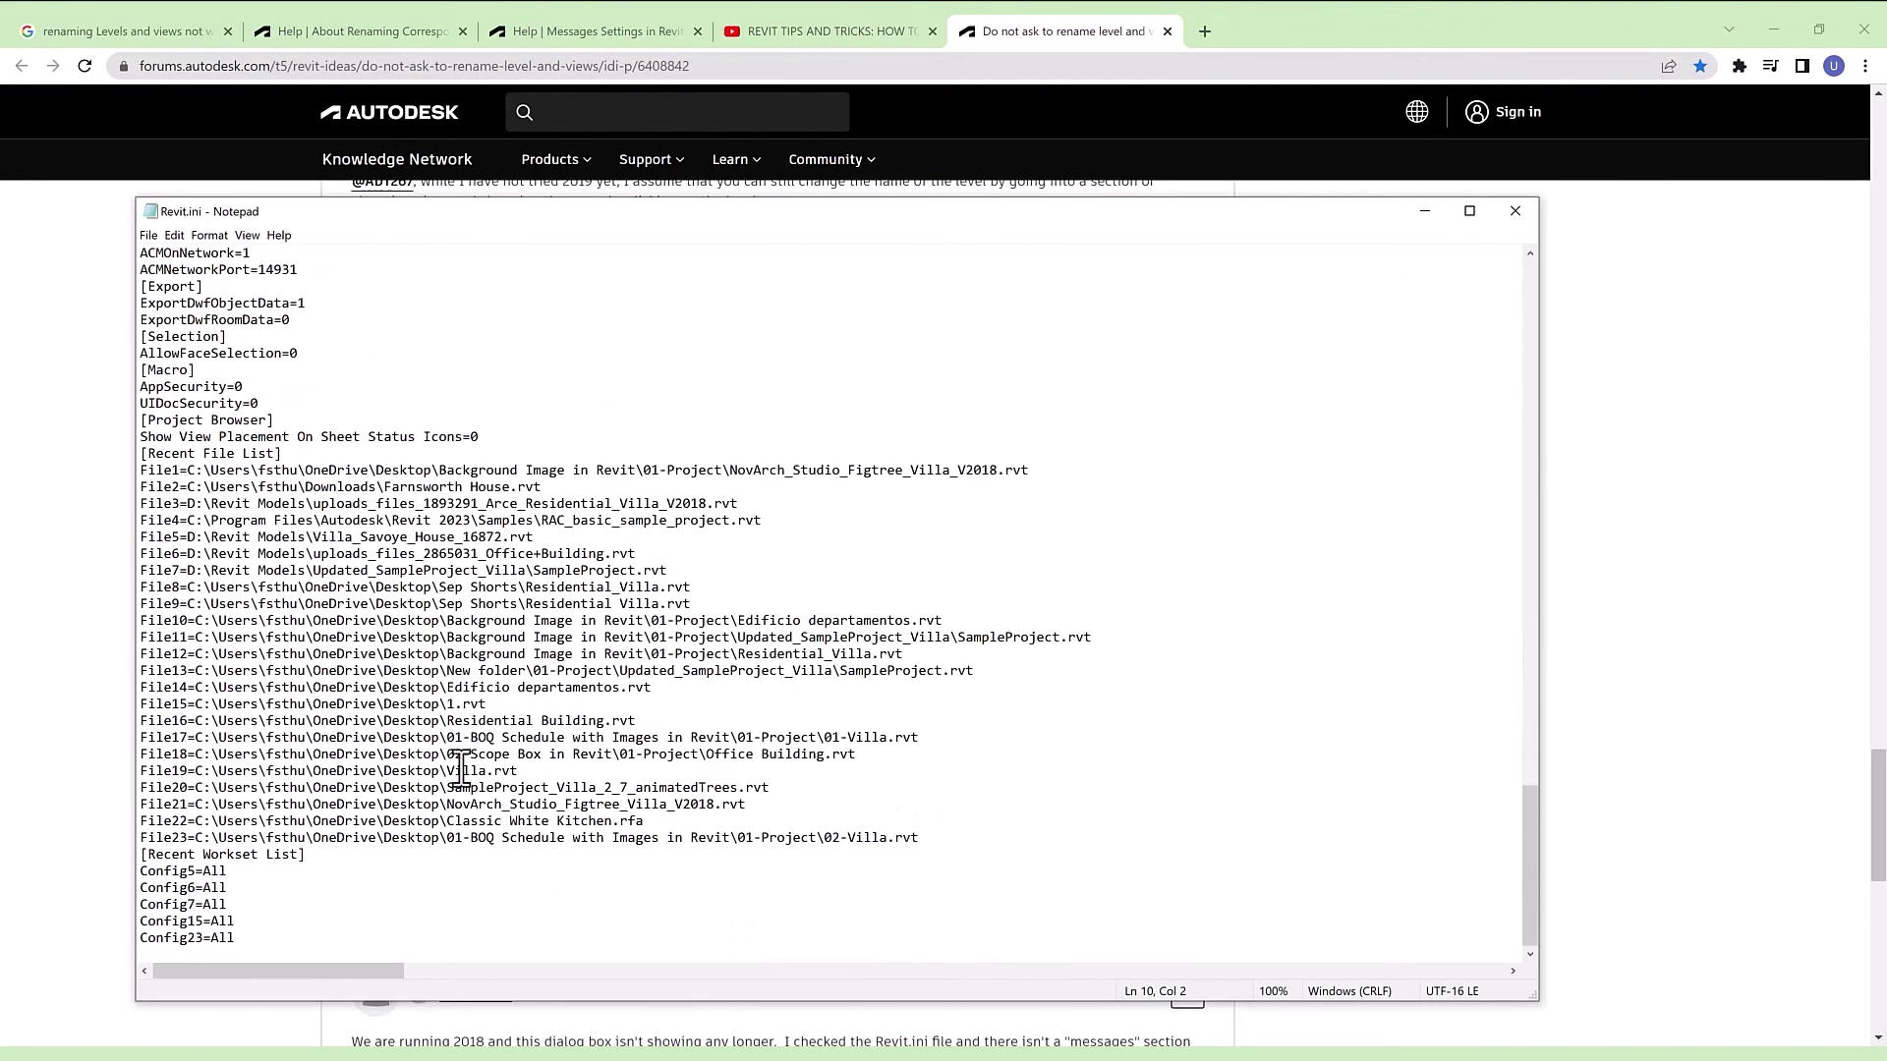
pyautogui.click(334, 946)
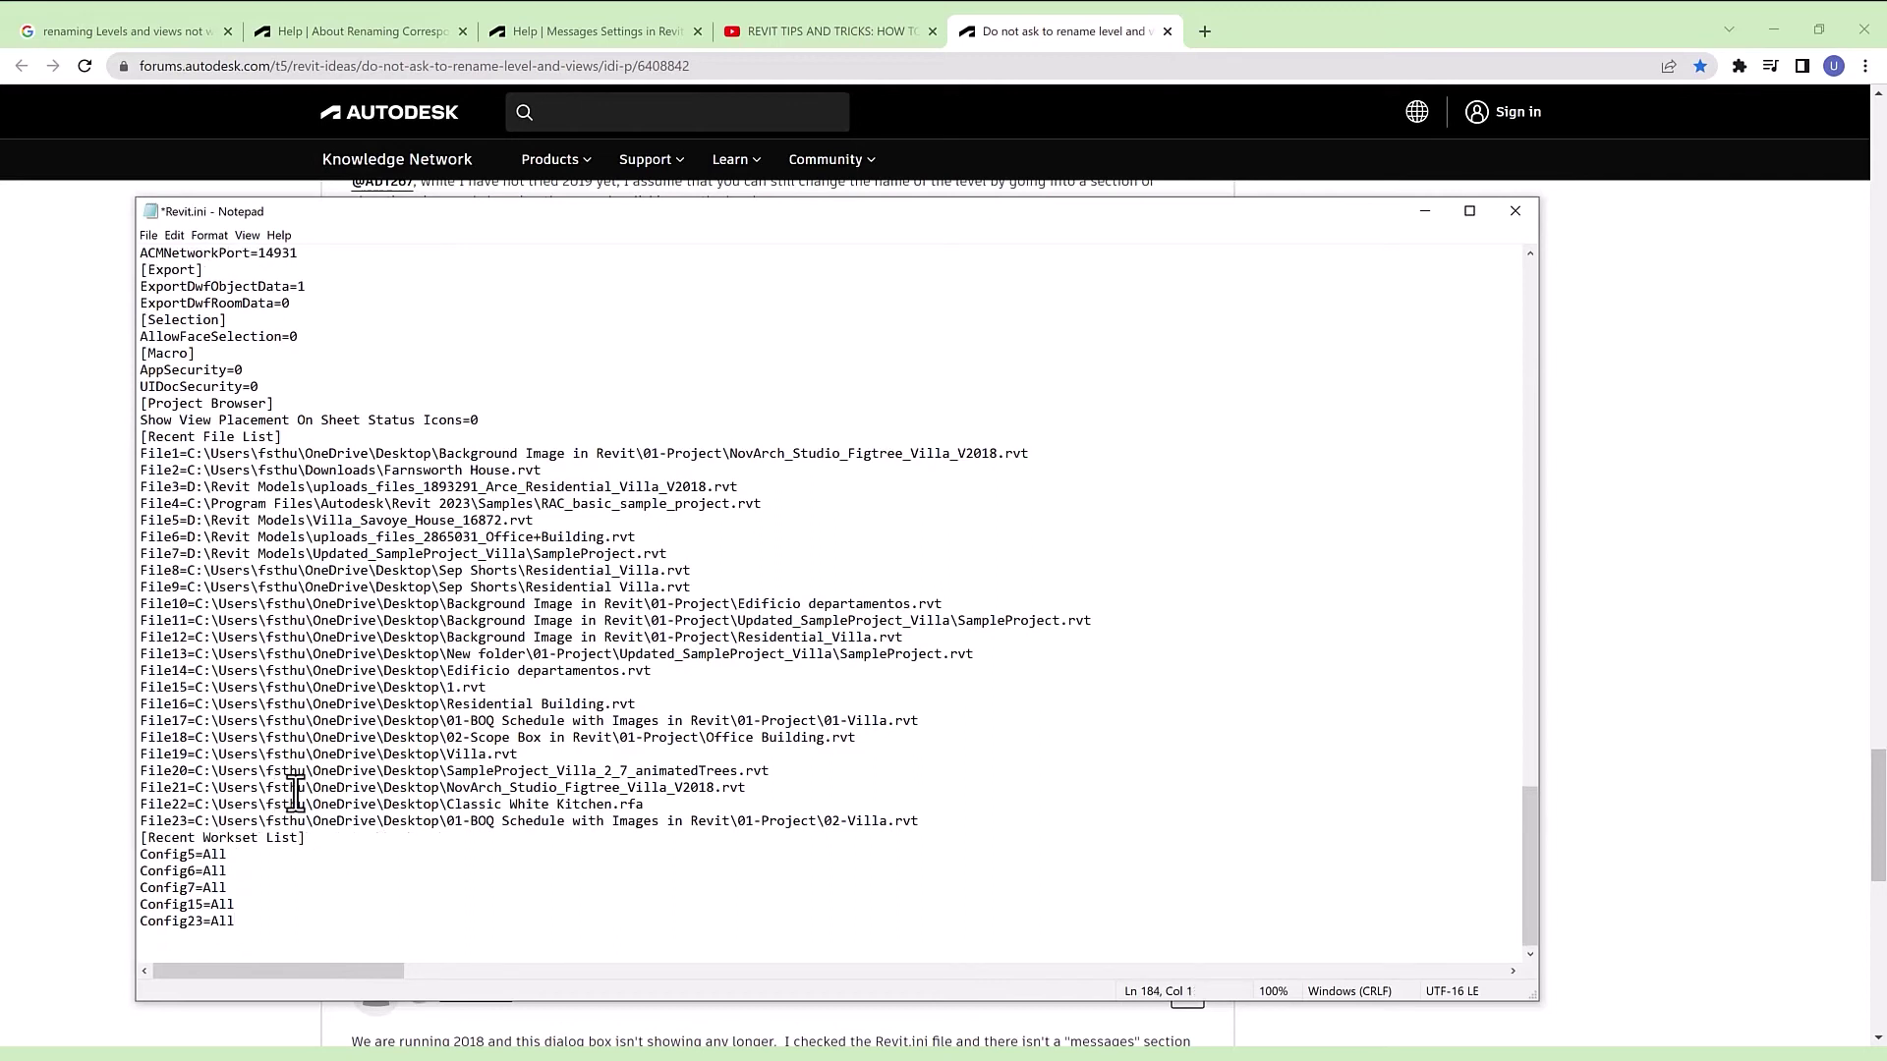
pyautogui.write('[Messages] SuppressConfirmLevelRename=0 SuppressConfirmPlanViewRename=0')
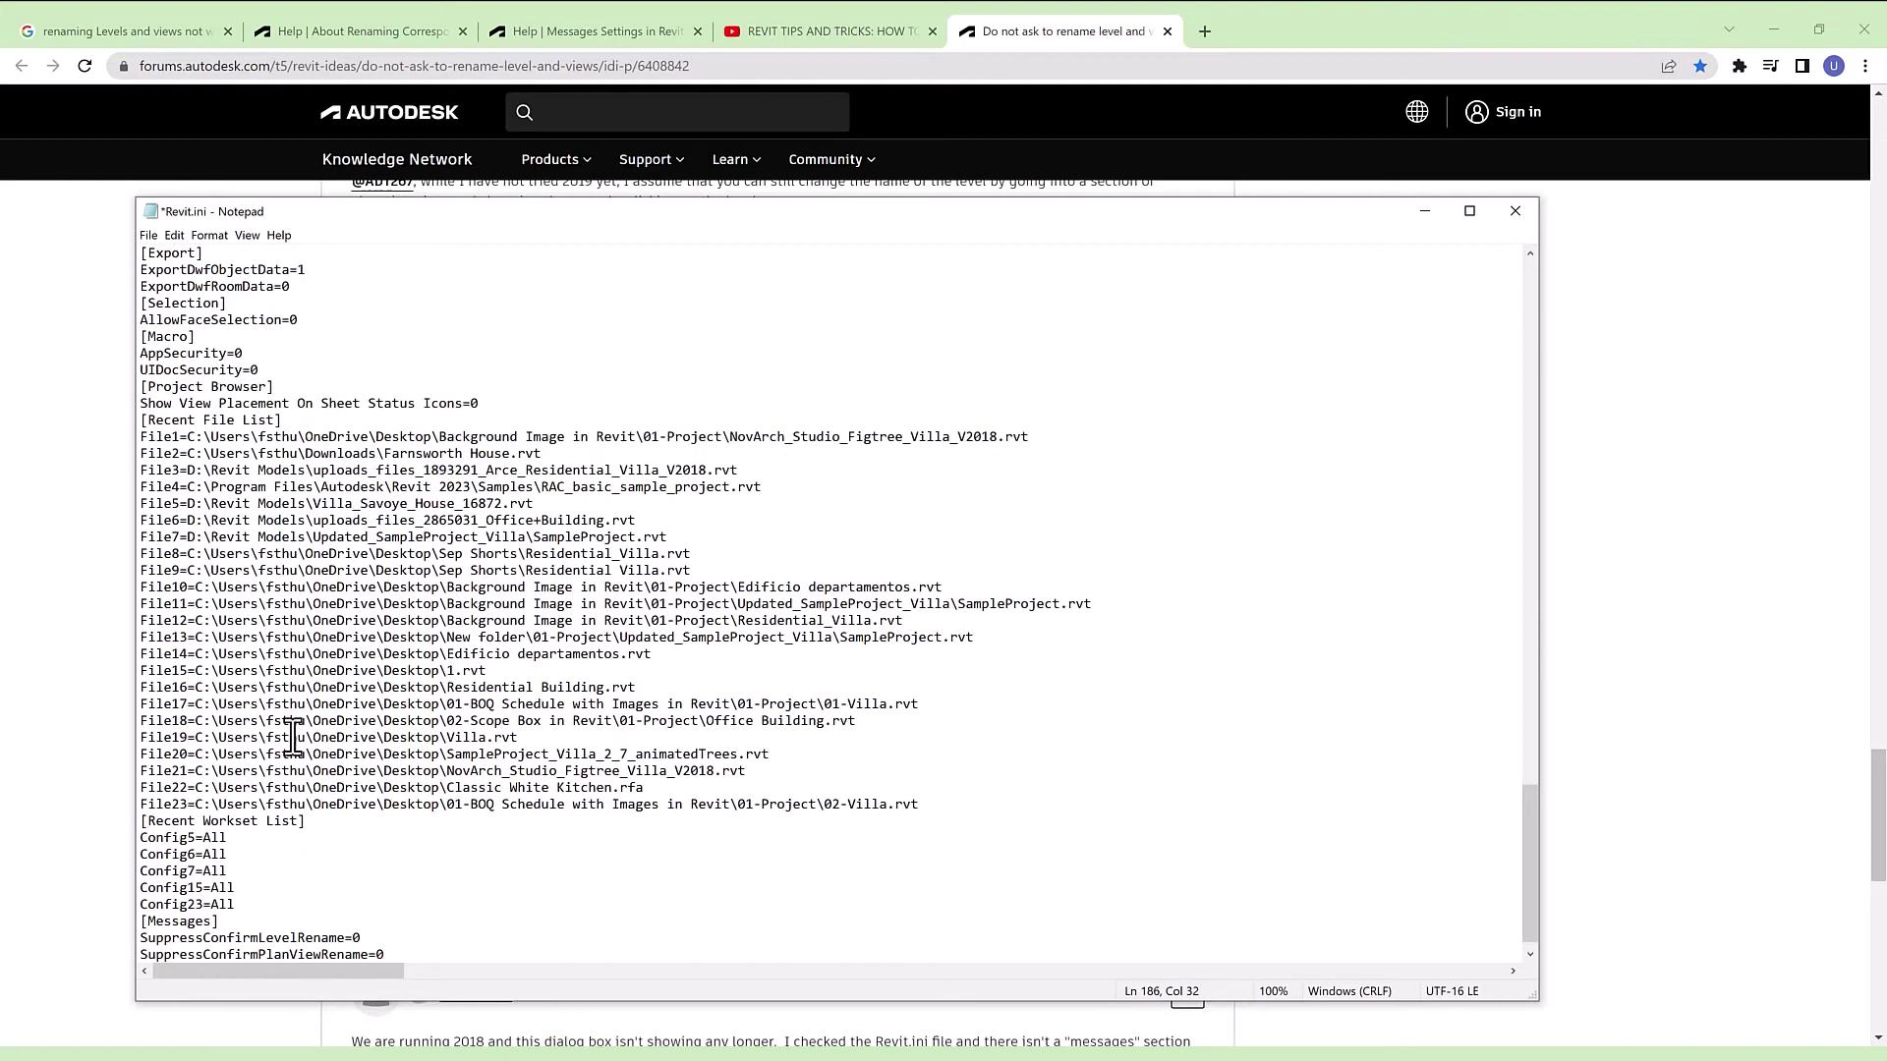
pyautogui.click(148, 236)
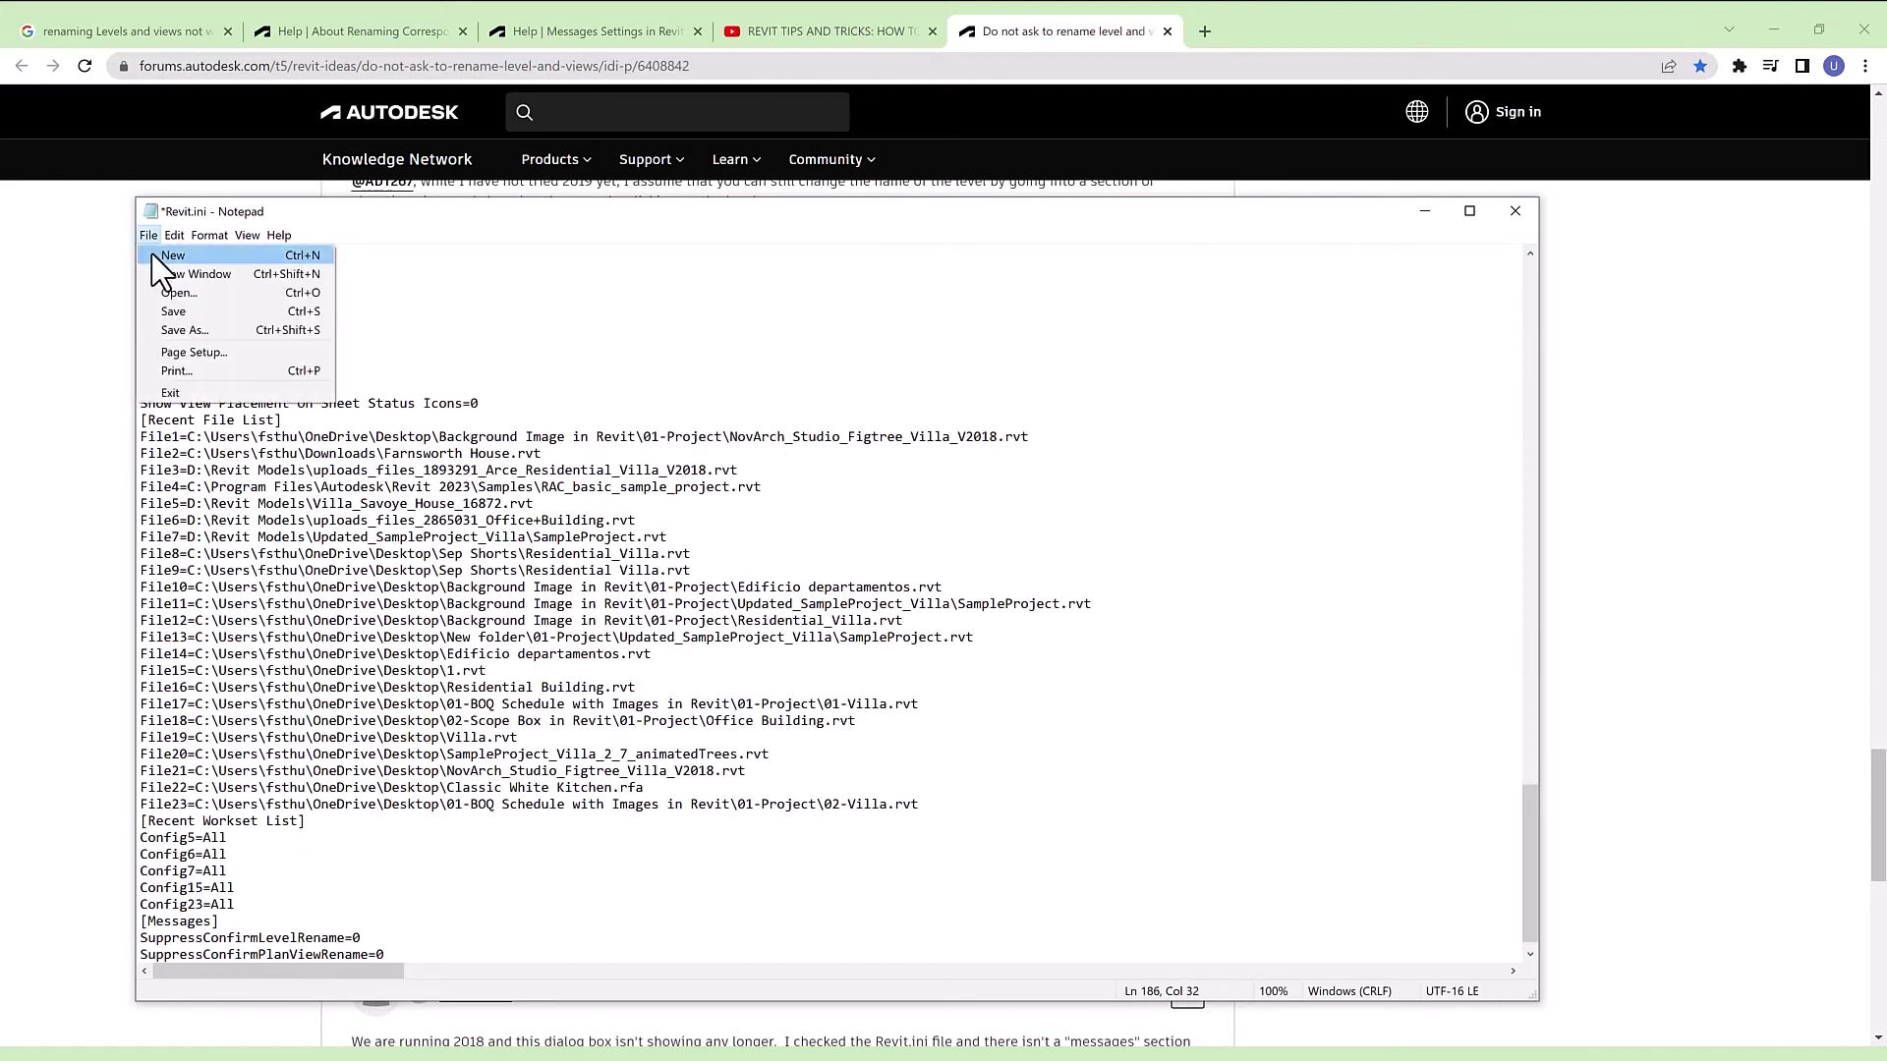
pyautogui.click(177, 316)
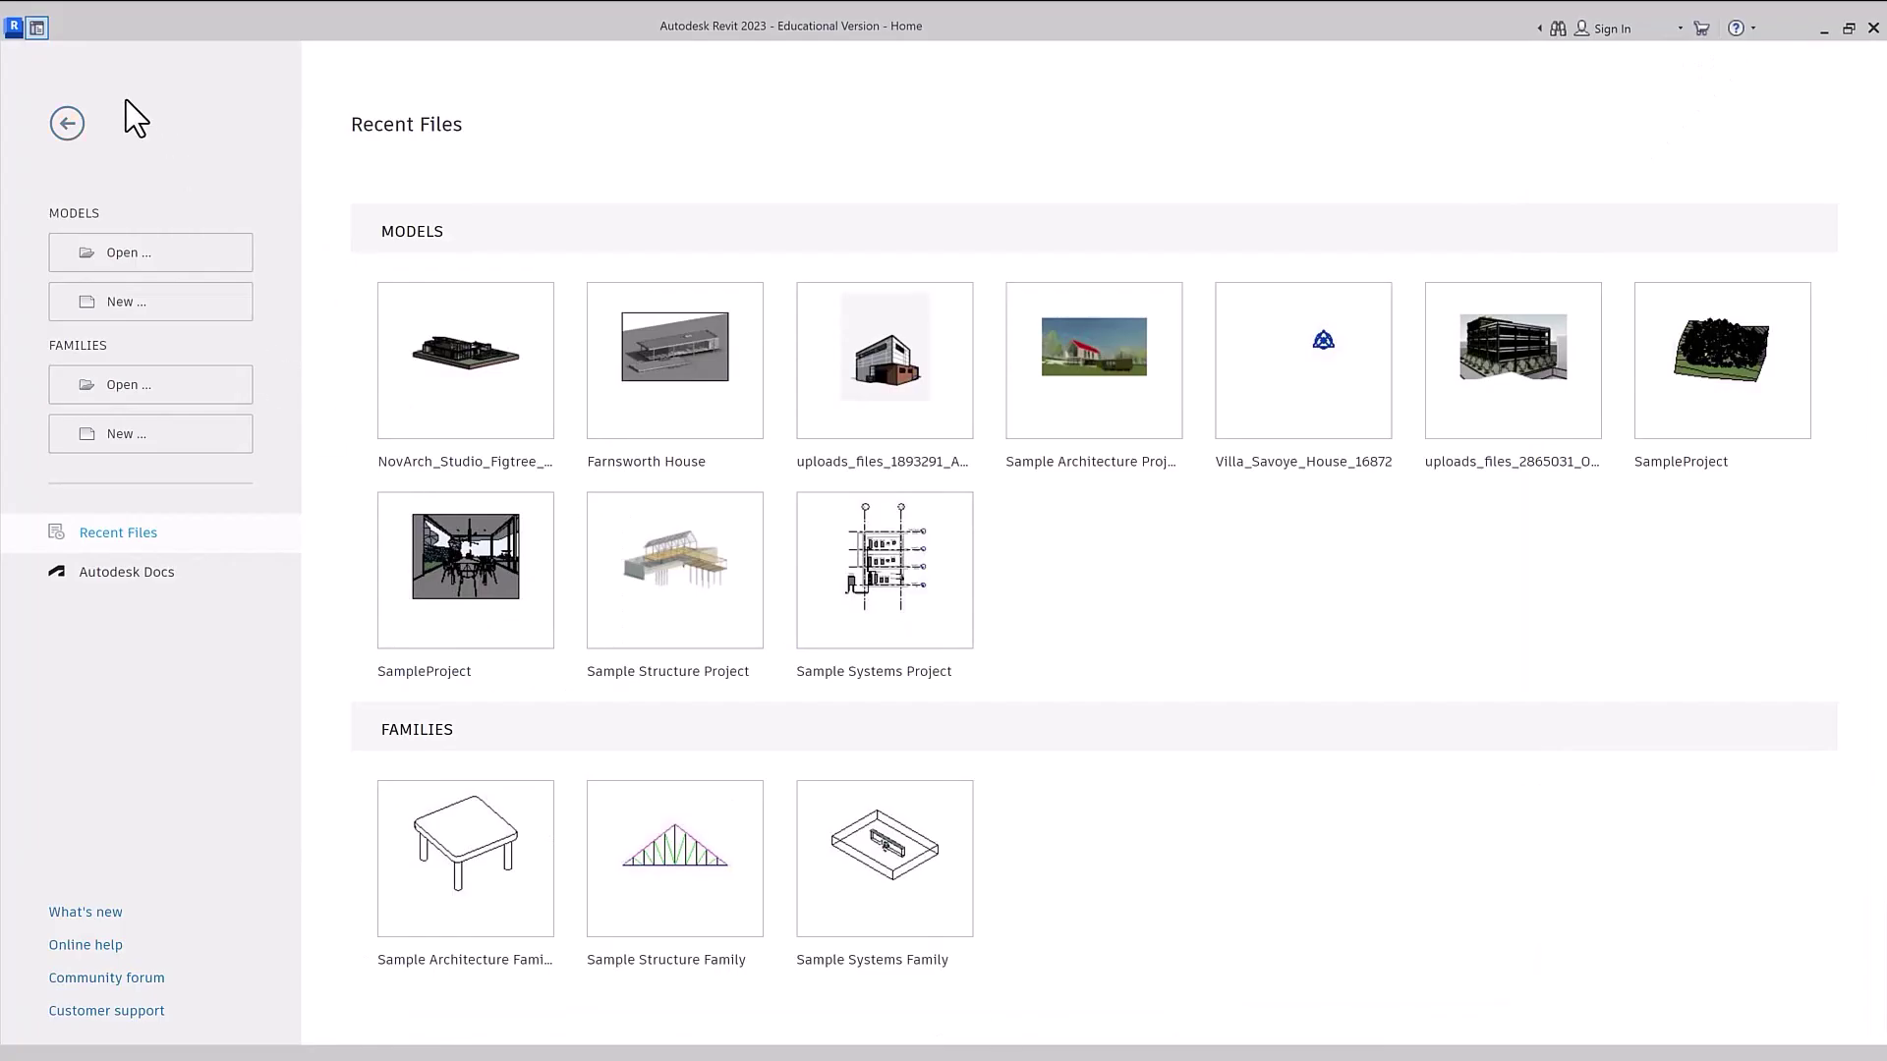
# Return to Project1 and close Revit without saving Project1.
pyautogui.click(37, 27)
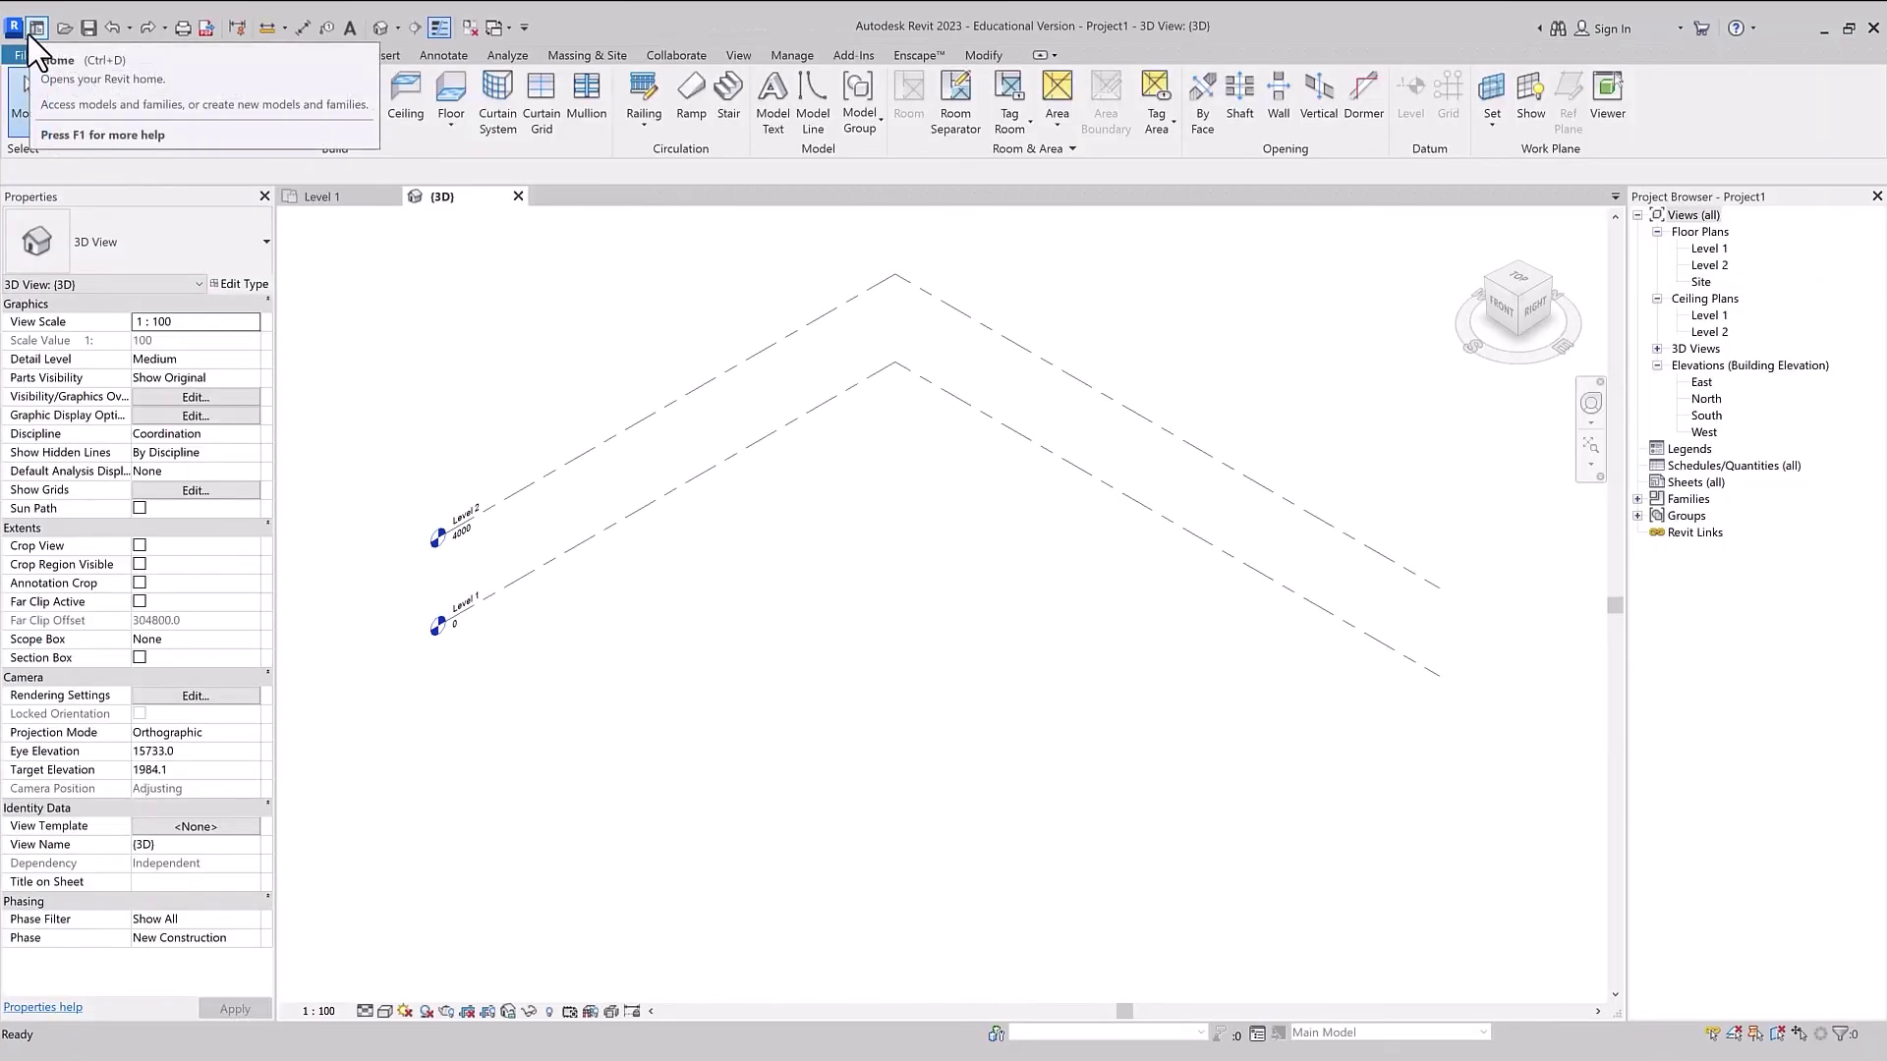
pyautogui.click(1873, 29)
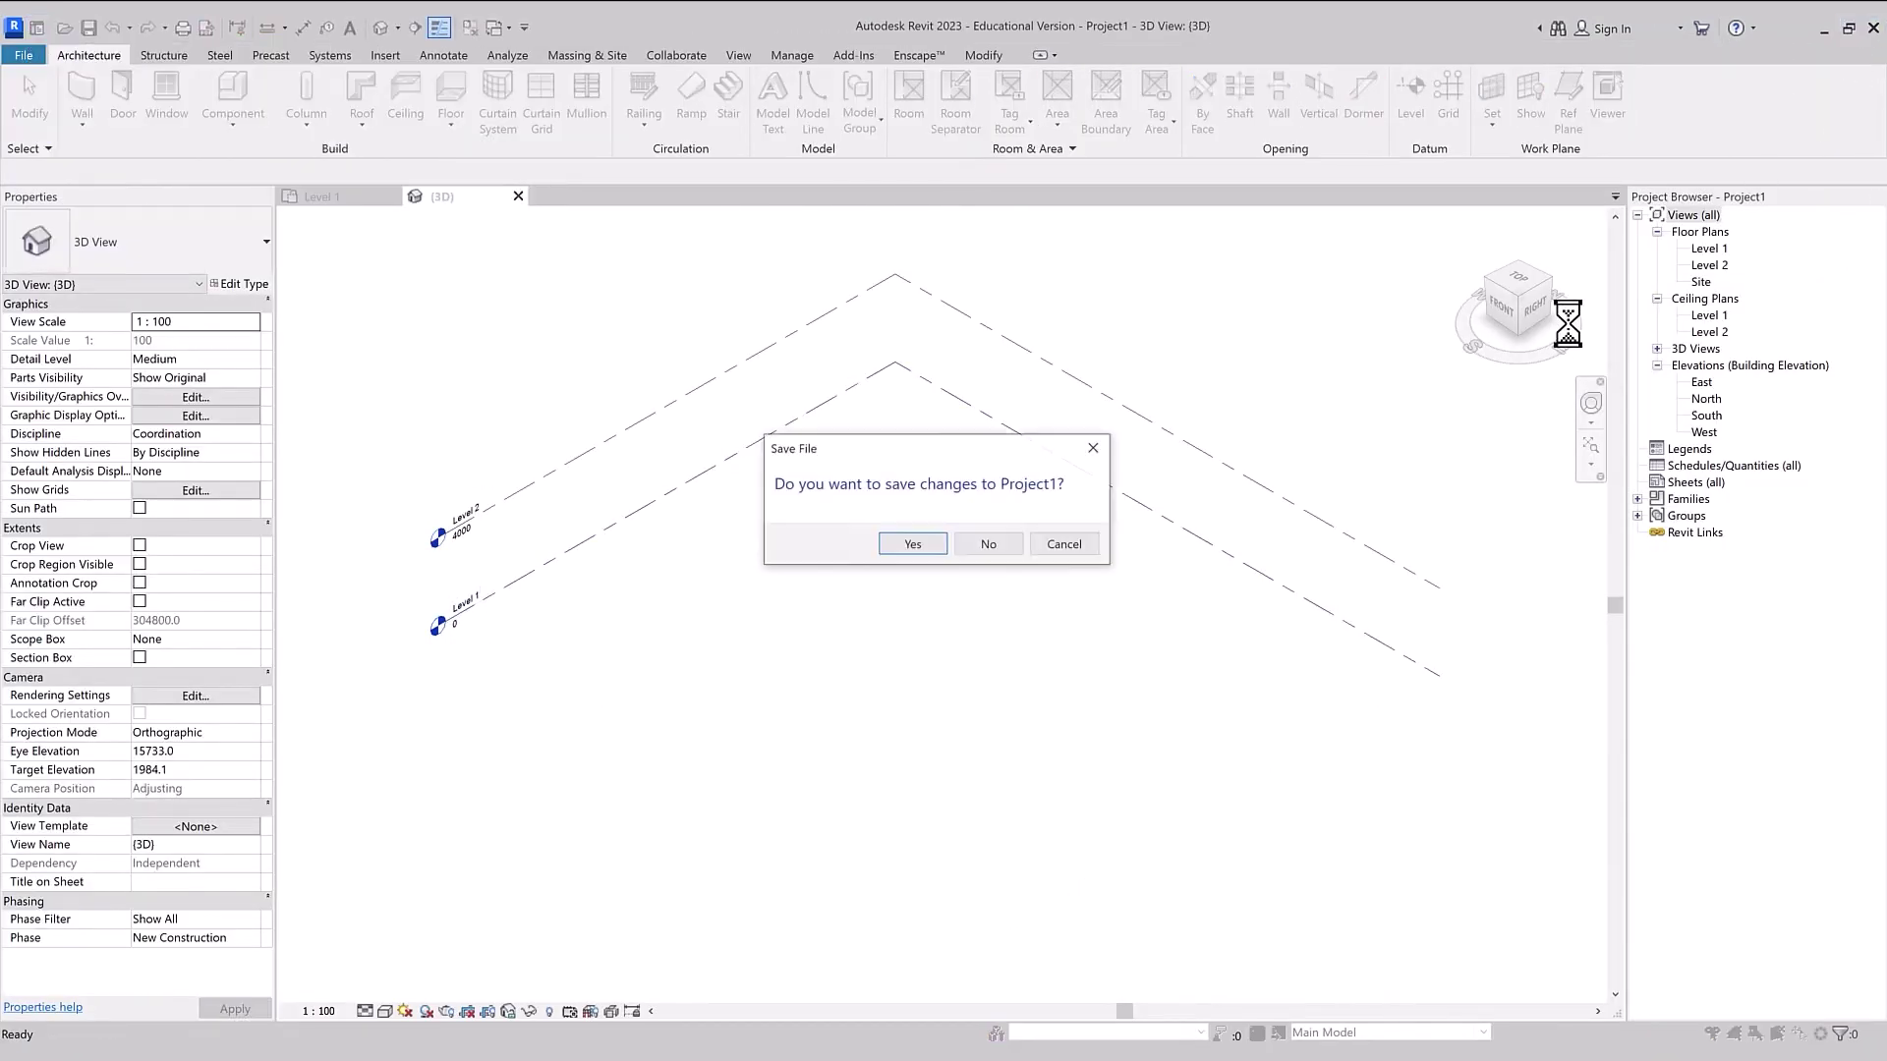
pyautogui.click(993, 552)
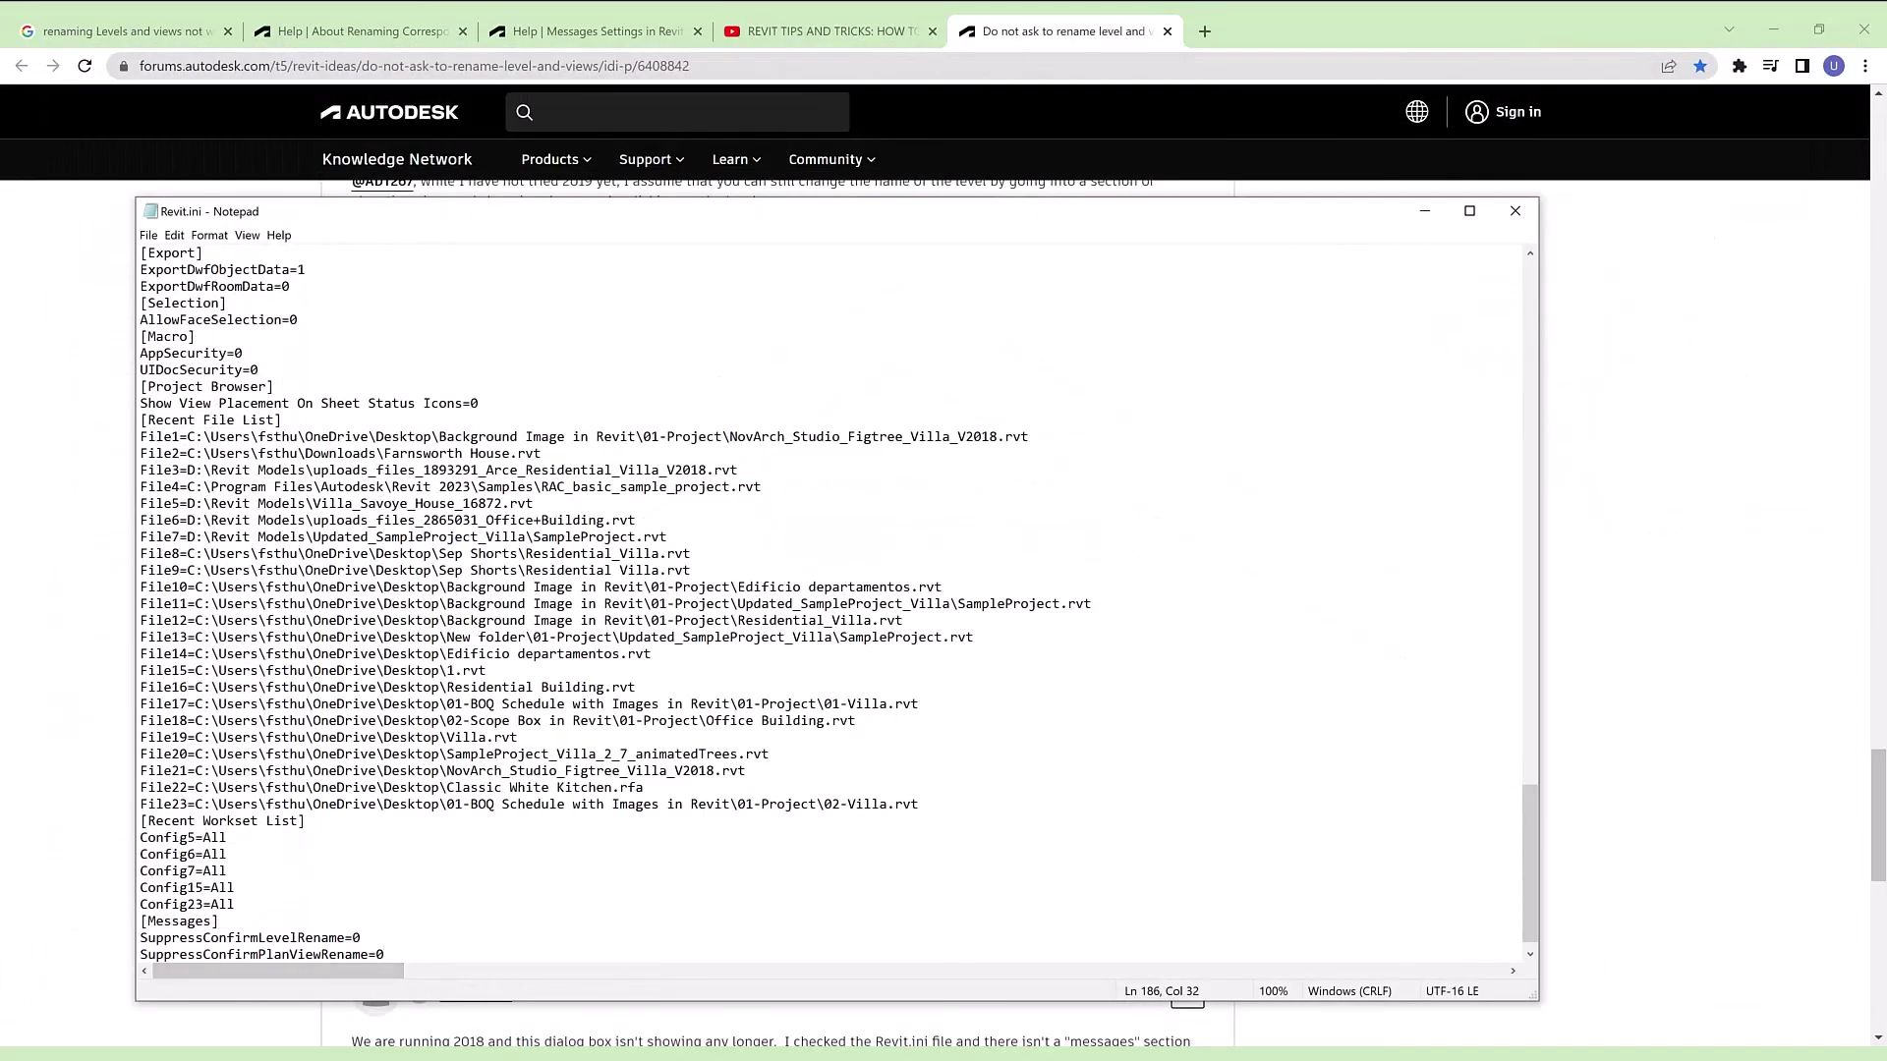
# Leave the saved Revit.ini in Notepad and switch to the Messages Settings help page in Chrome.
pyautogui.scroll(-1, 432, 806)
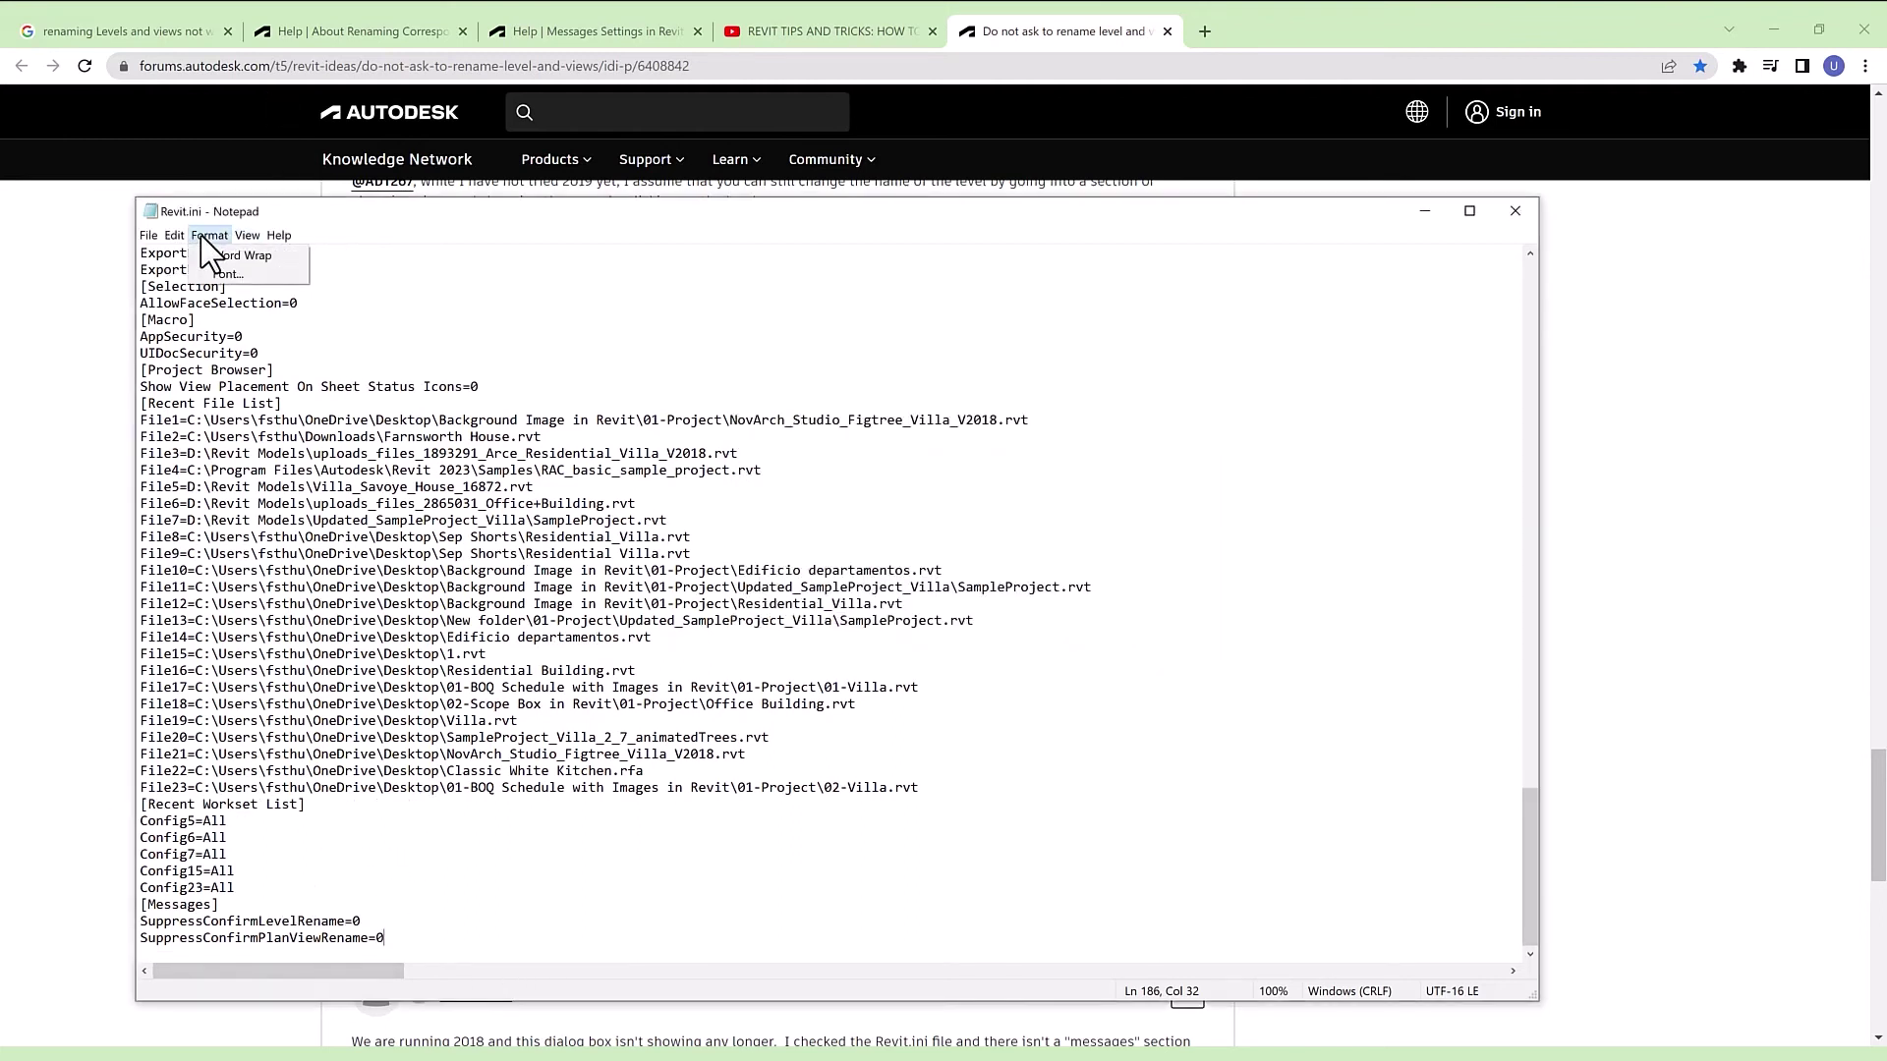
pyautogui.click(148, 235)
pyautogui.moveTo(174, 235)
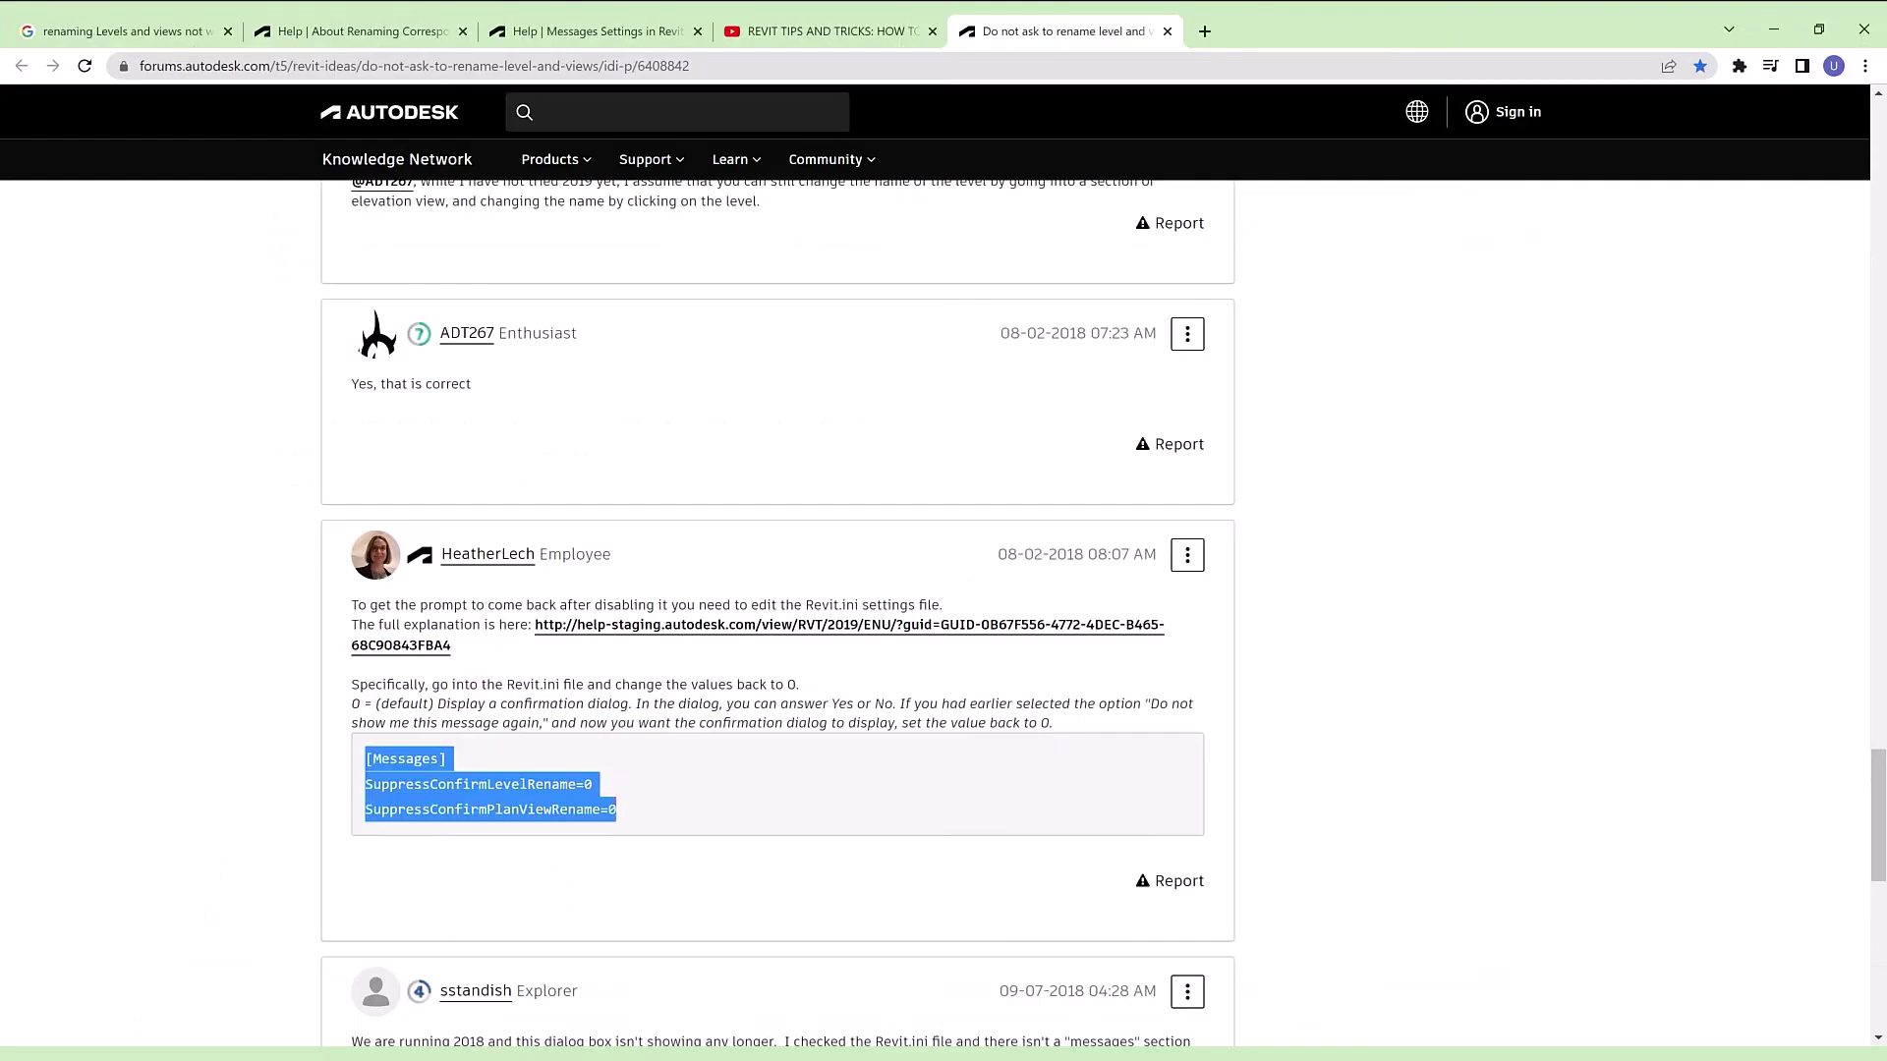
pyautogui.click(551, 30)
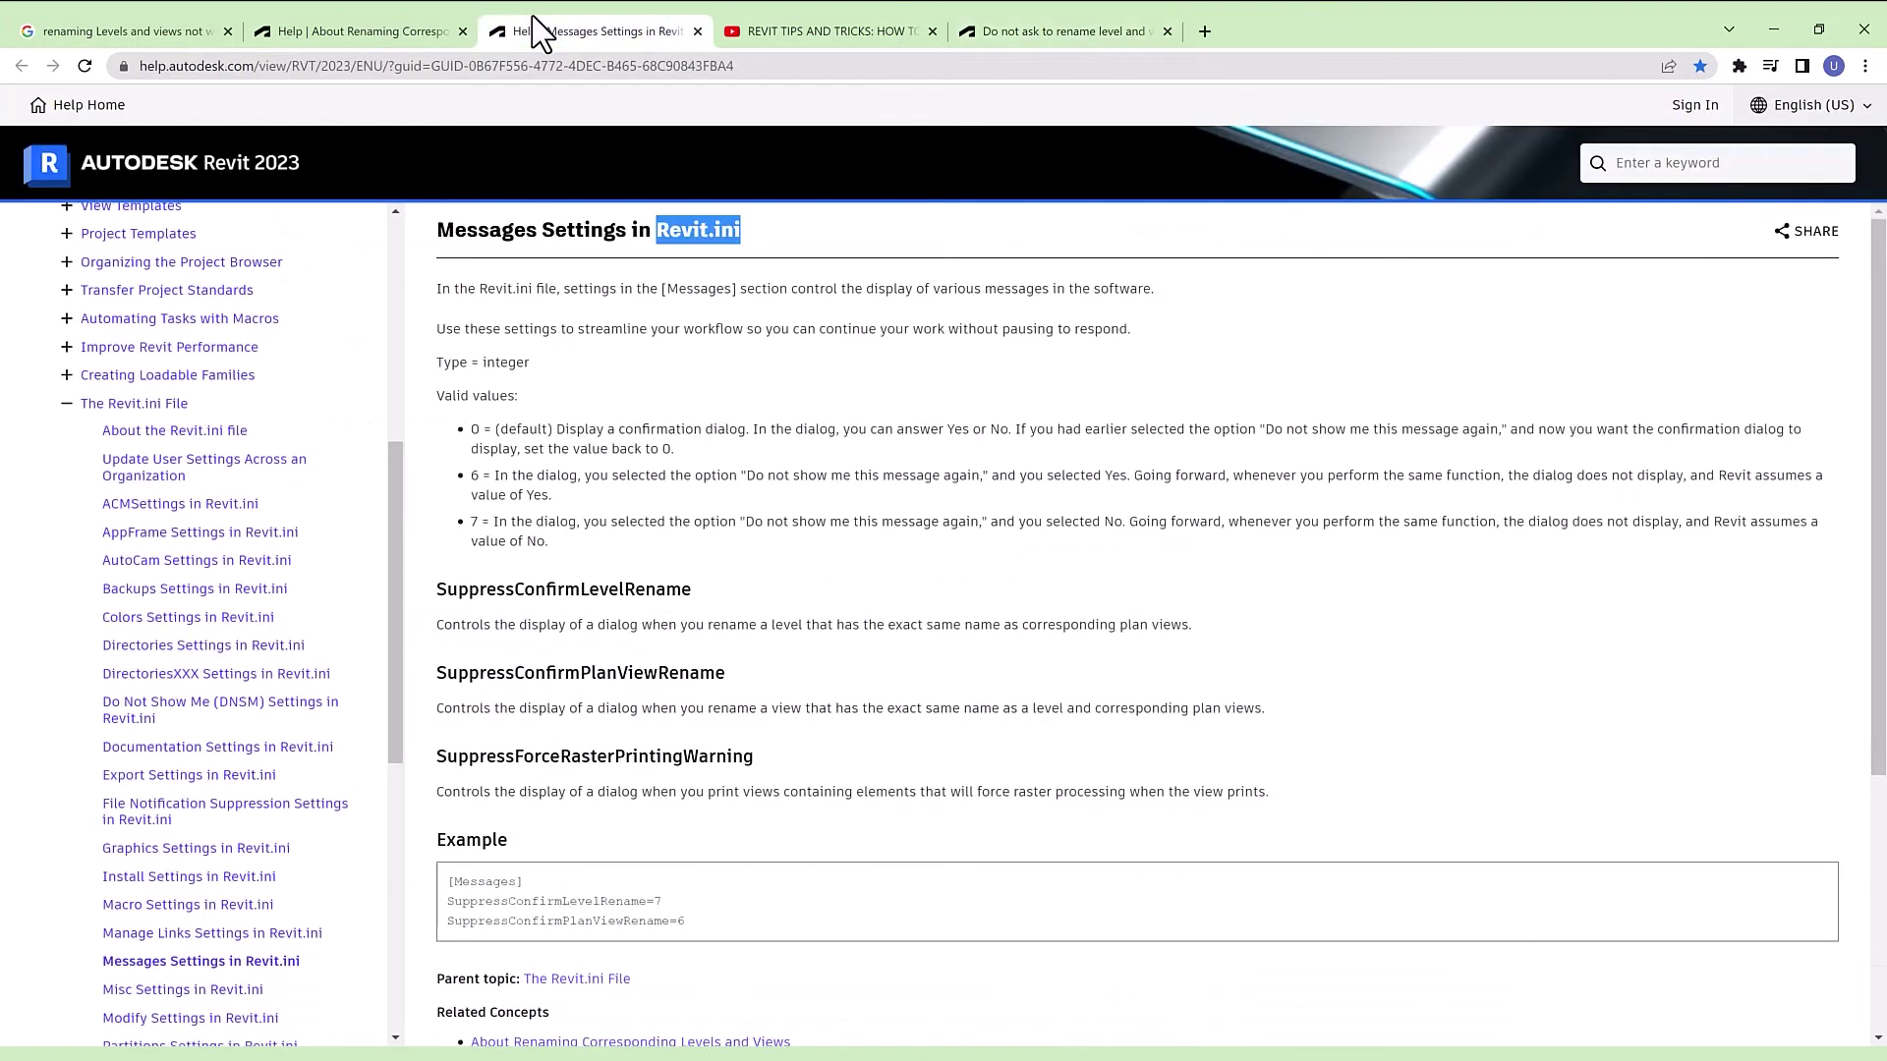
# Highlight the value 0 in the help page's first bullet, then bring Revit's Home screen forward.
pyautogui.doubleClick(475, 429)
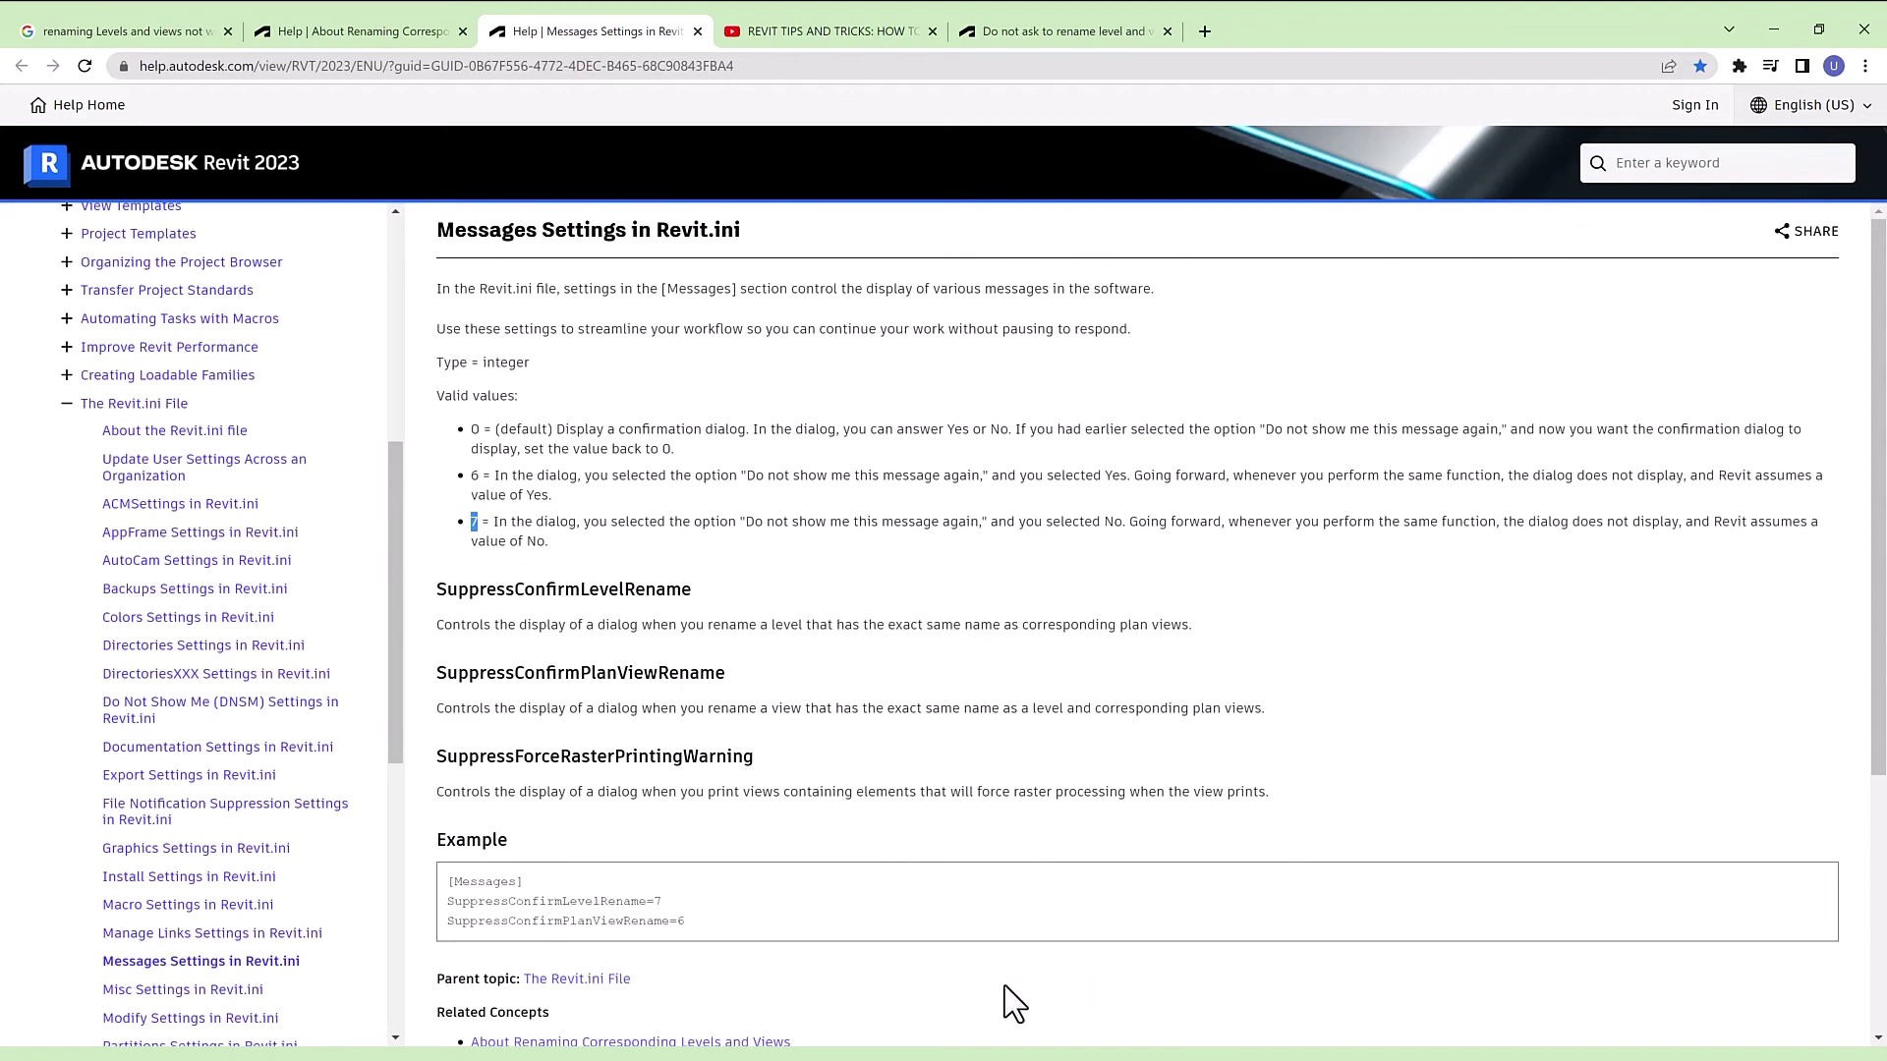
pyautogui.hotkey('alt', 'Tab')
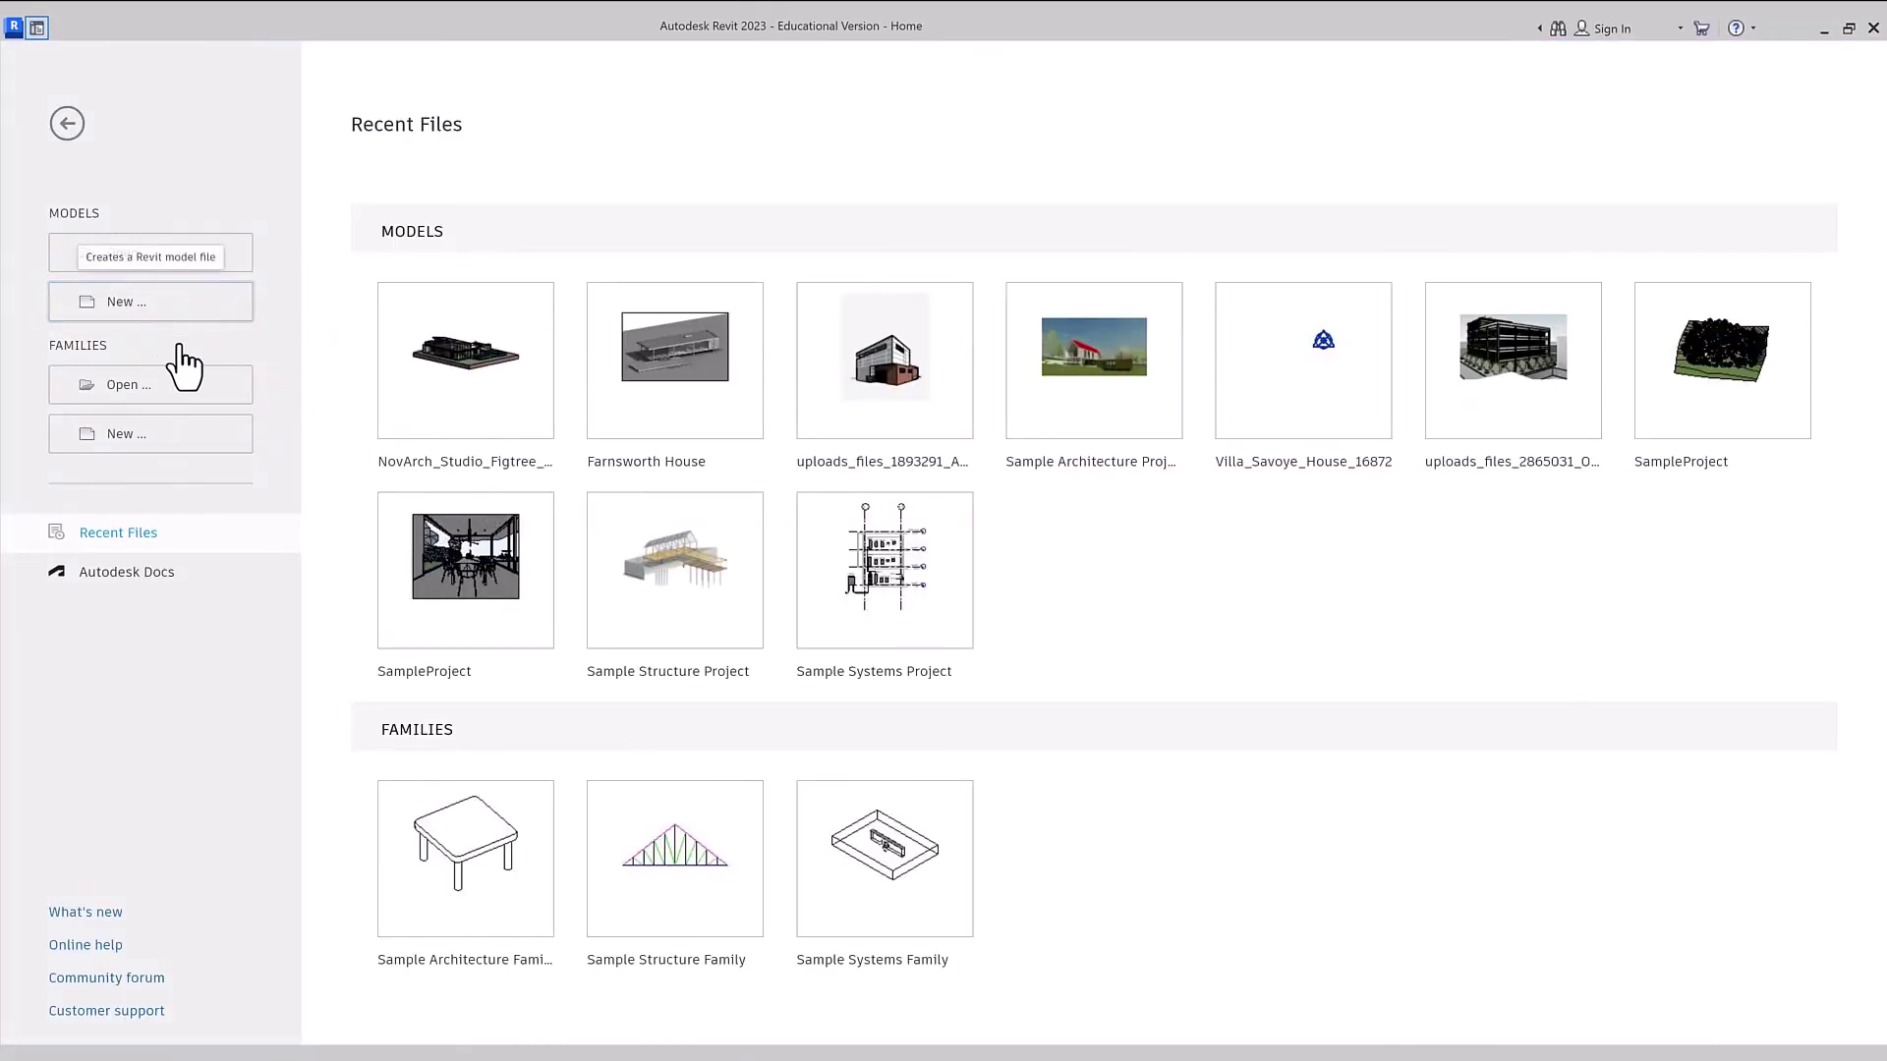
# Create a new project from a chosen template and open its East elevation view.
pyautogui.click(131, 301)
pyautogui.click(1083, 639)
pyautogui.click(1100, 722)
pyautogui.click(1154, 744)
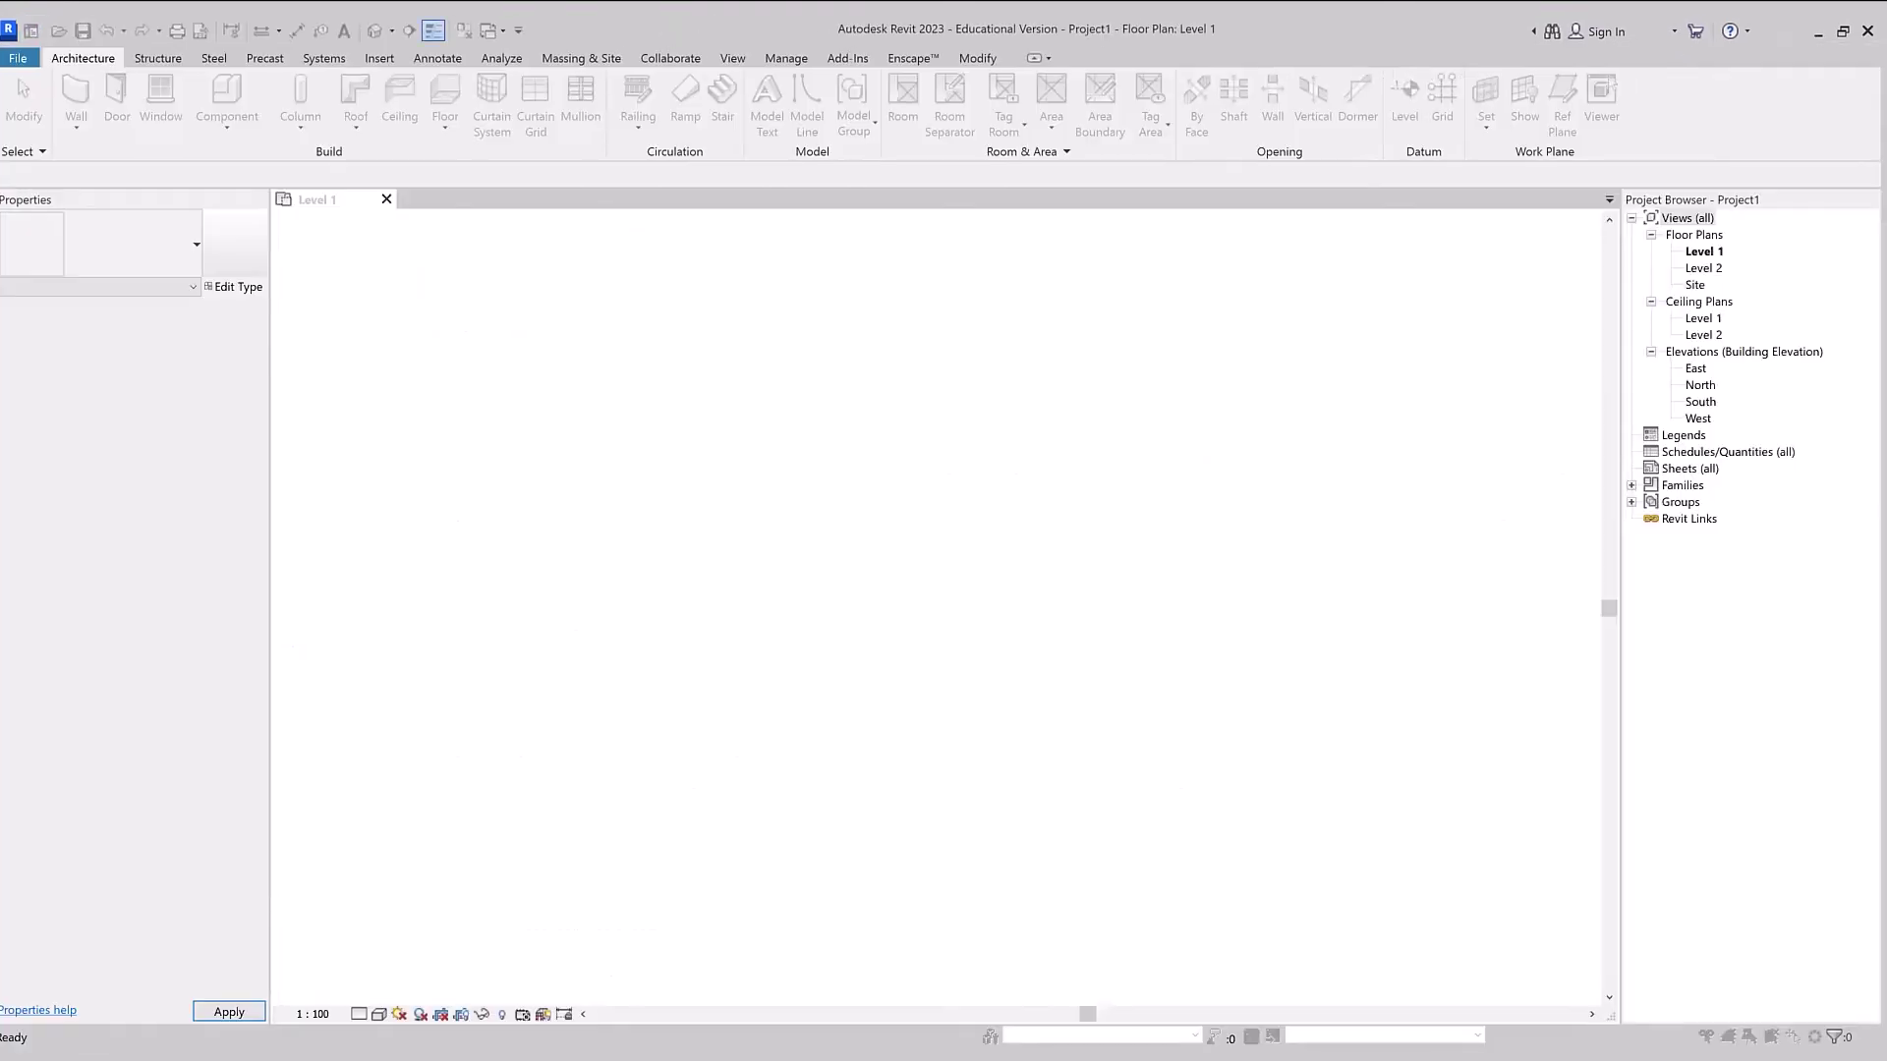
pyautogui.hotkey('ctrl', 'n')
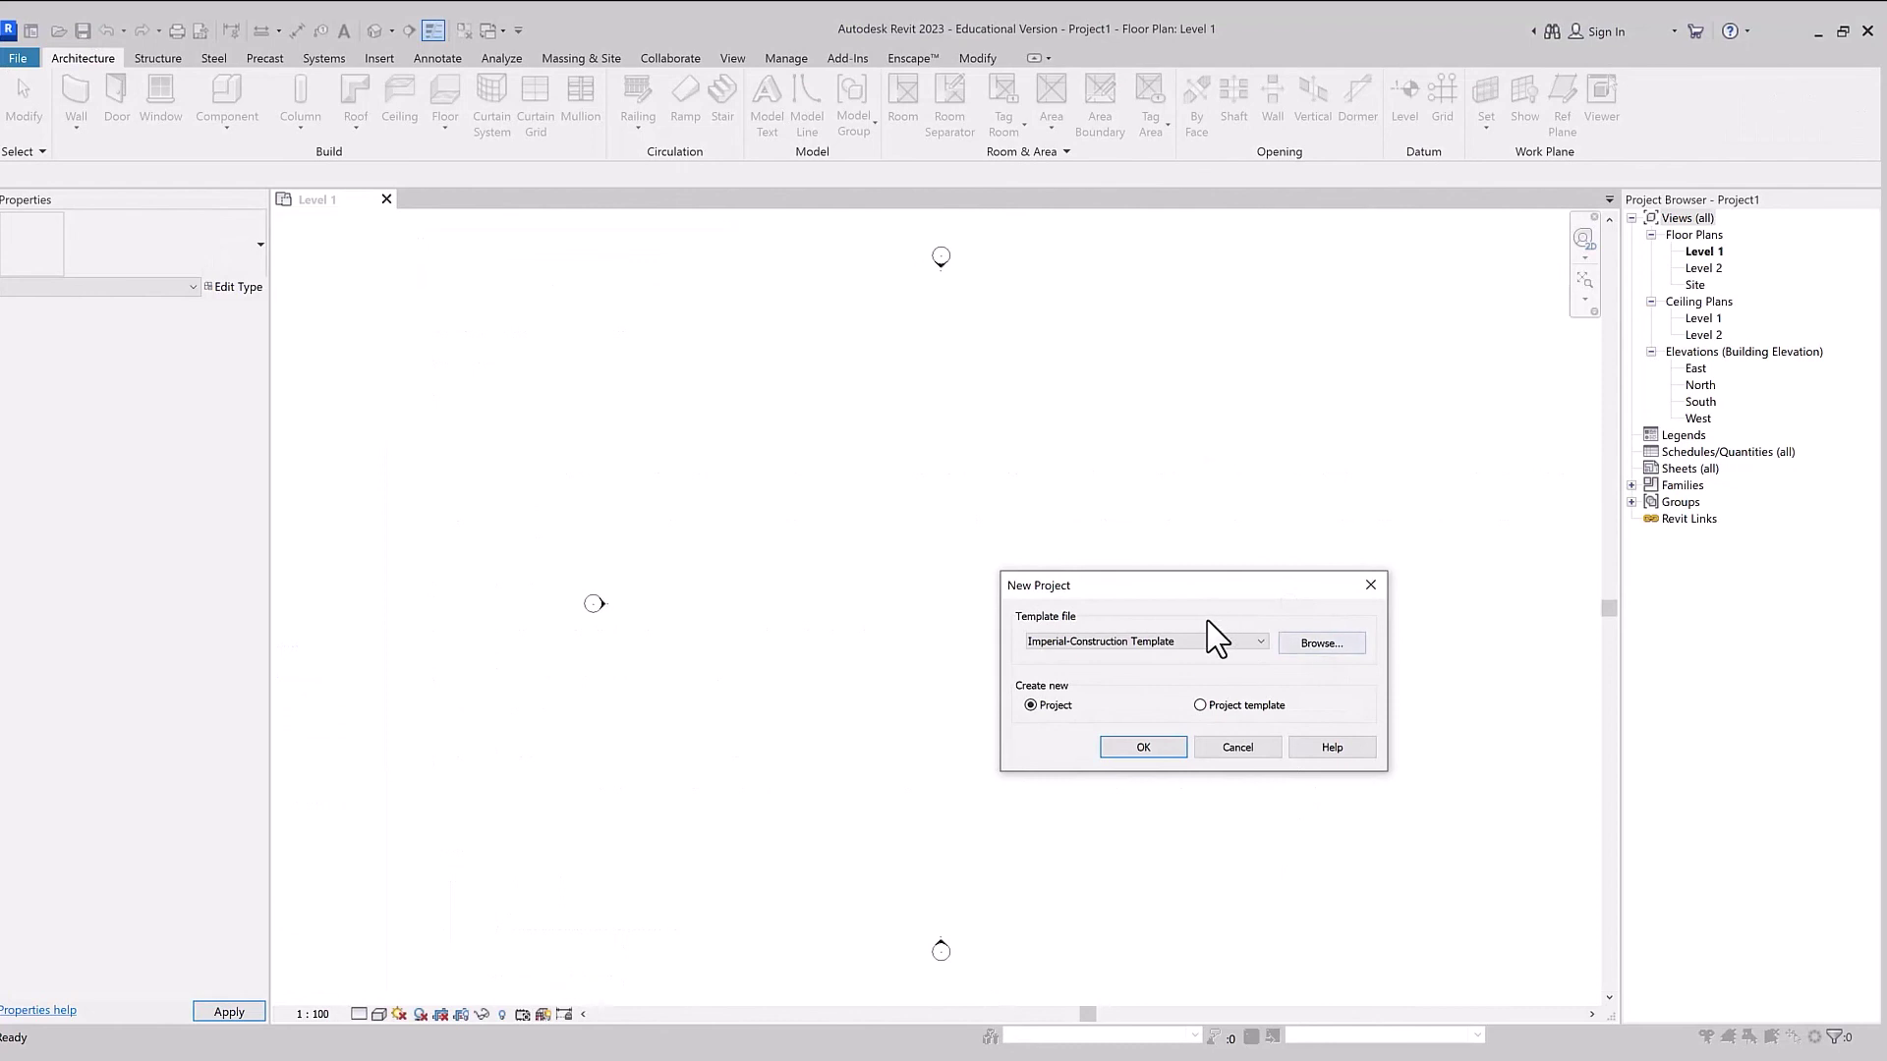
pyautogui.click(1370, 585)
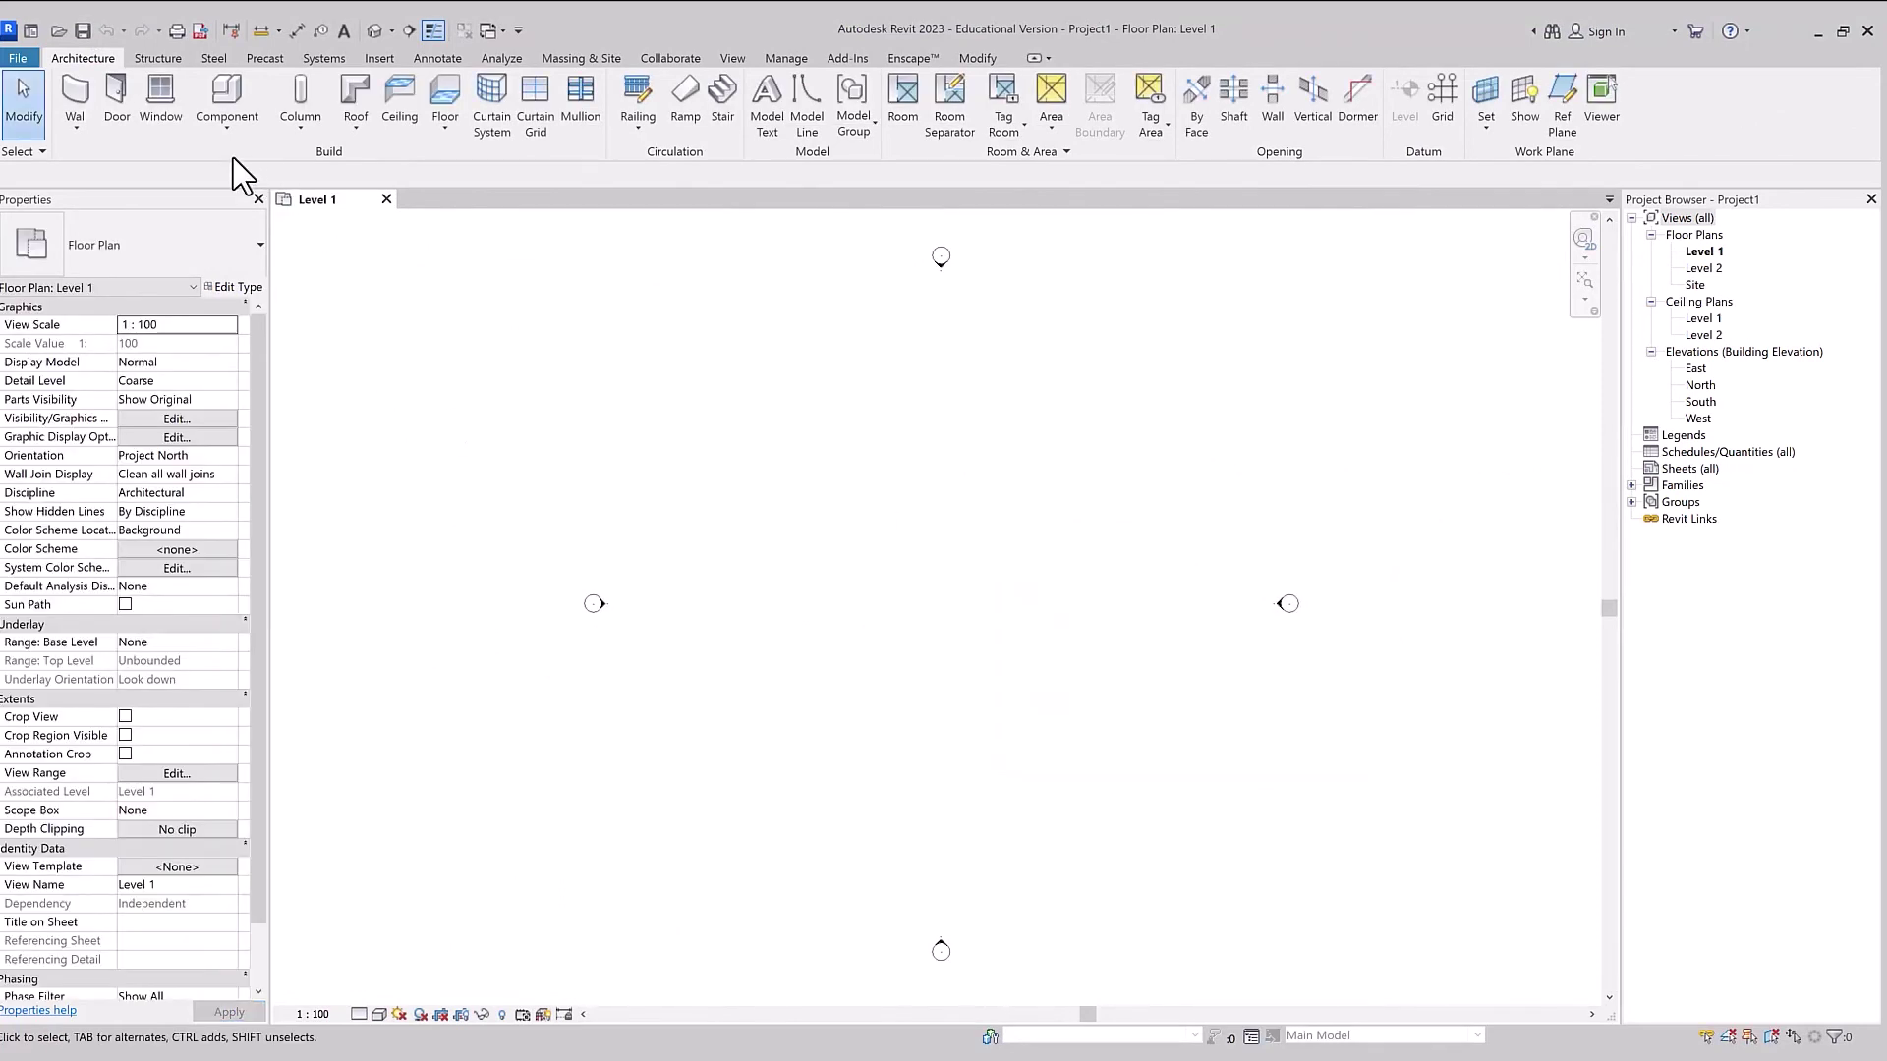
pyautogui.doubleClick(1694, 370)
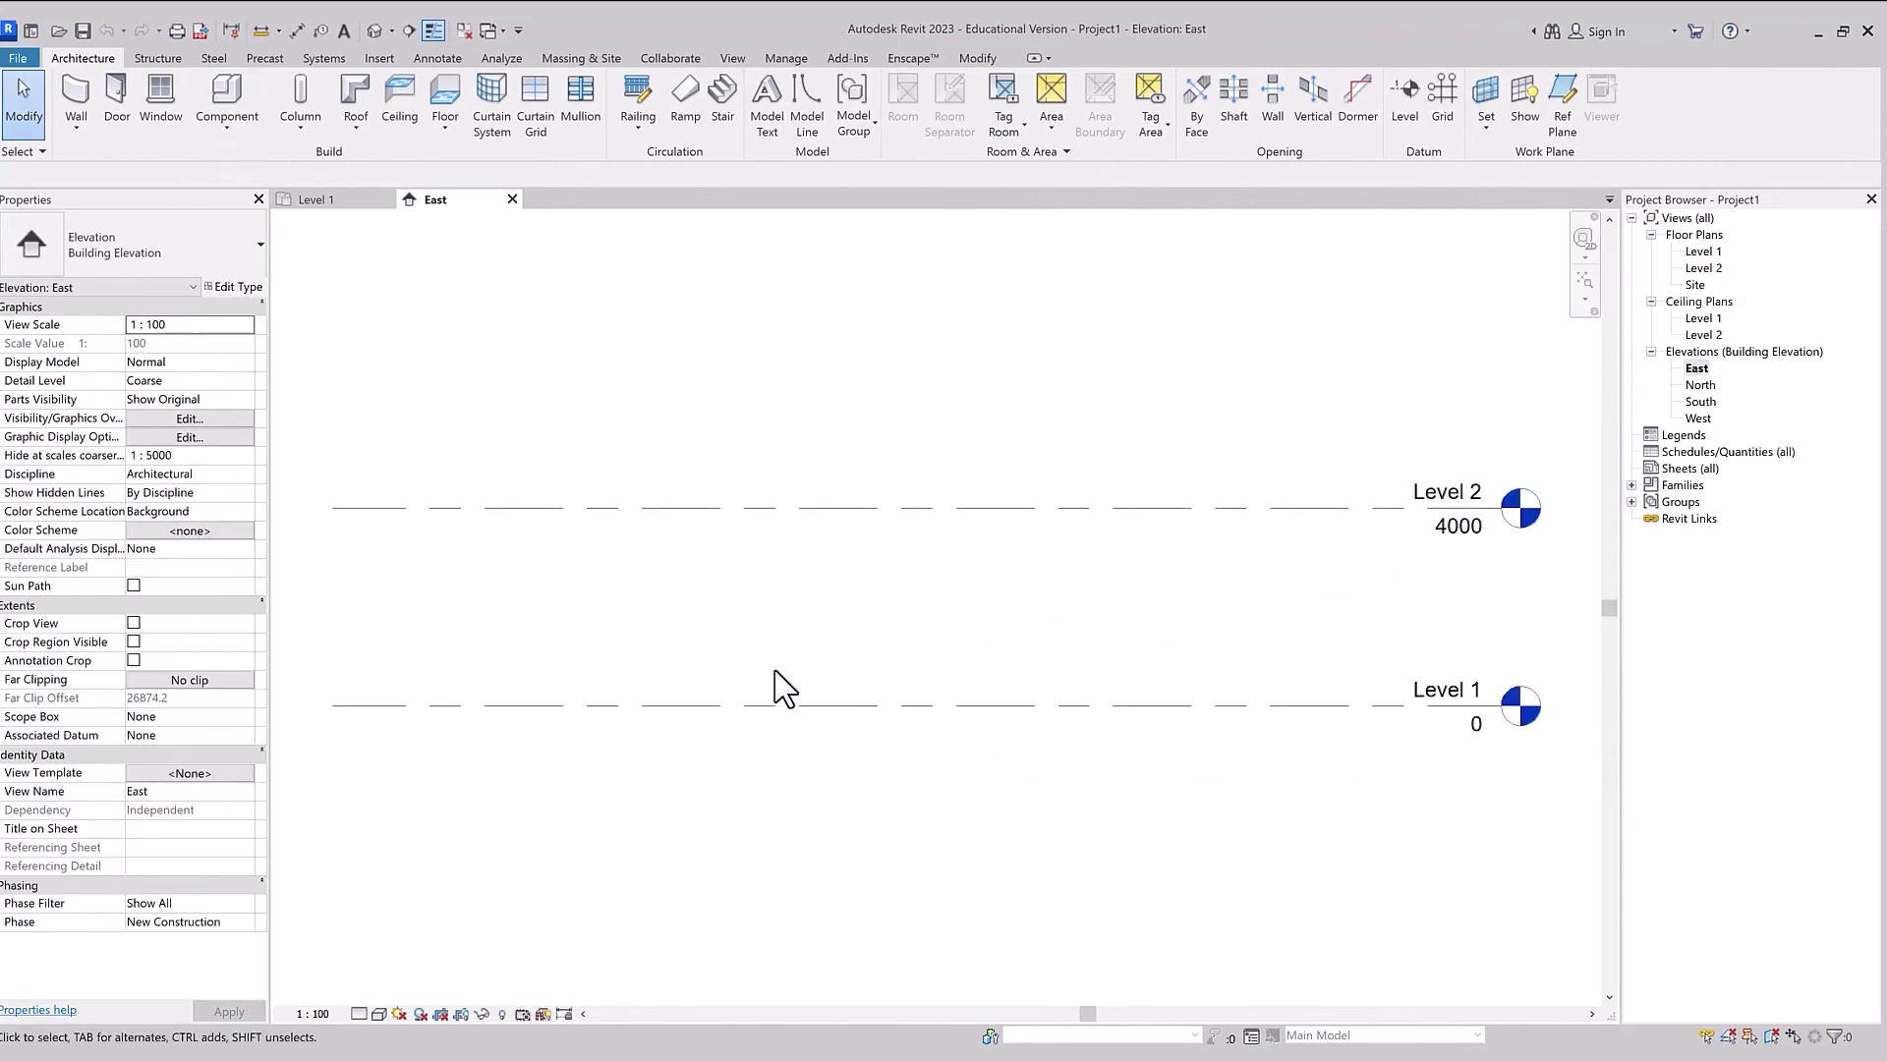
# Rename Level 2 to Level 3, bringing up the Confirm Level Rename prompt again.
pyautogui.click(1466, 491)
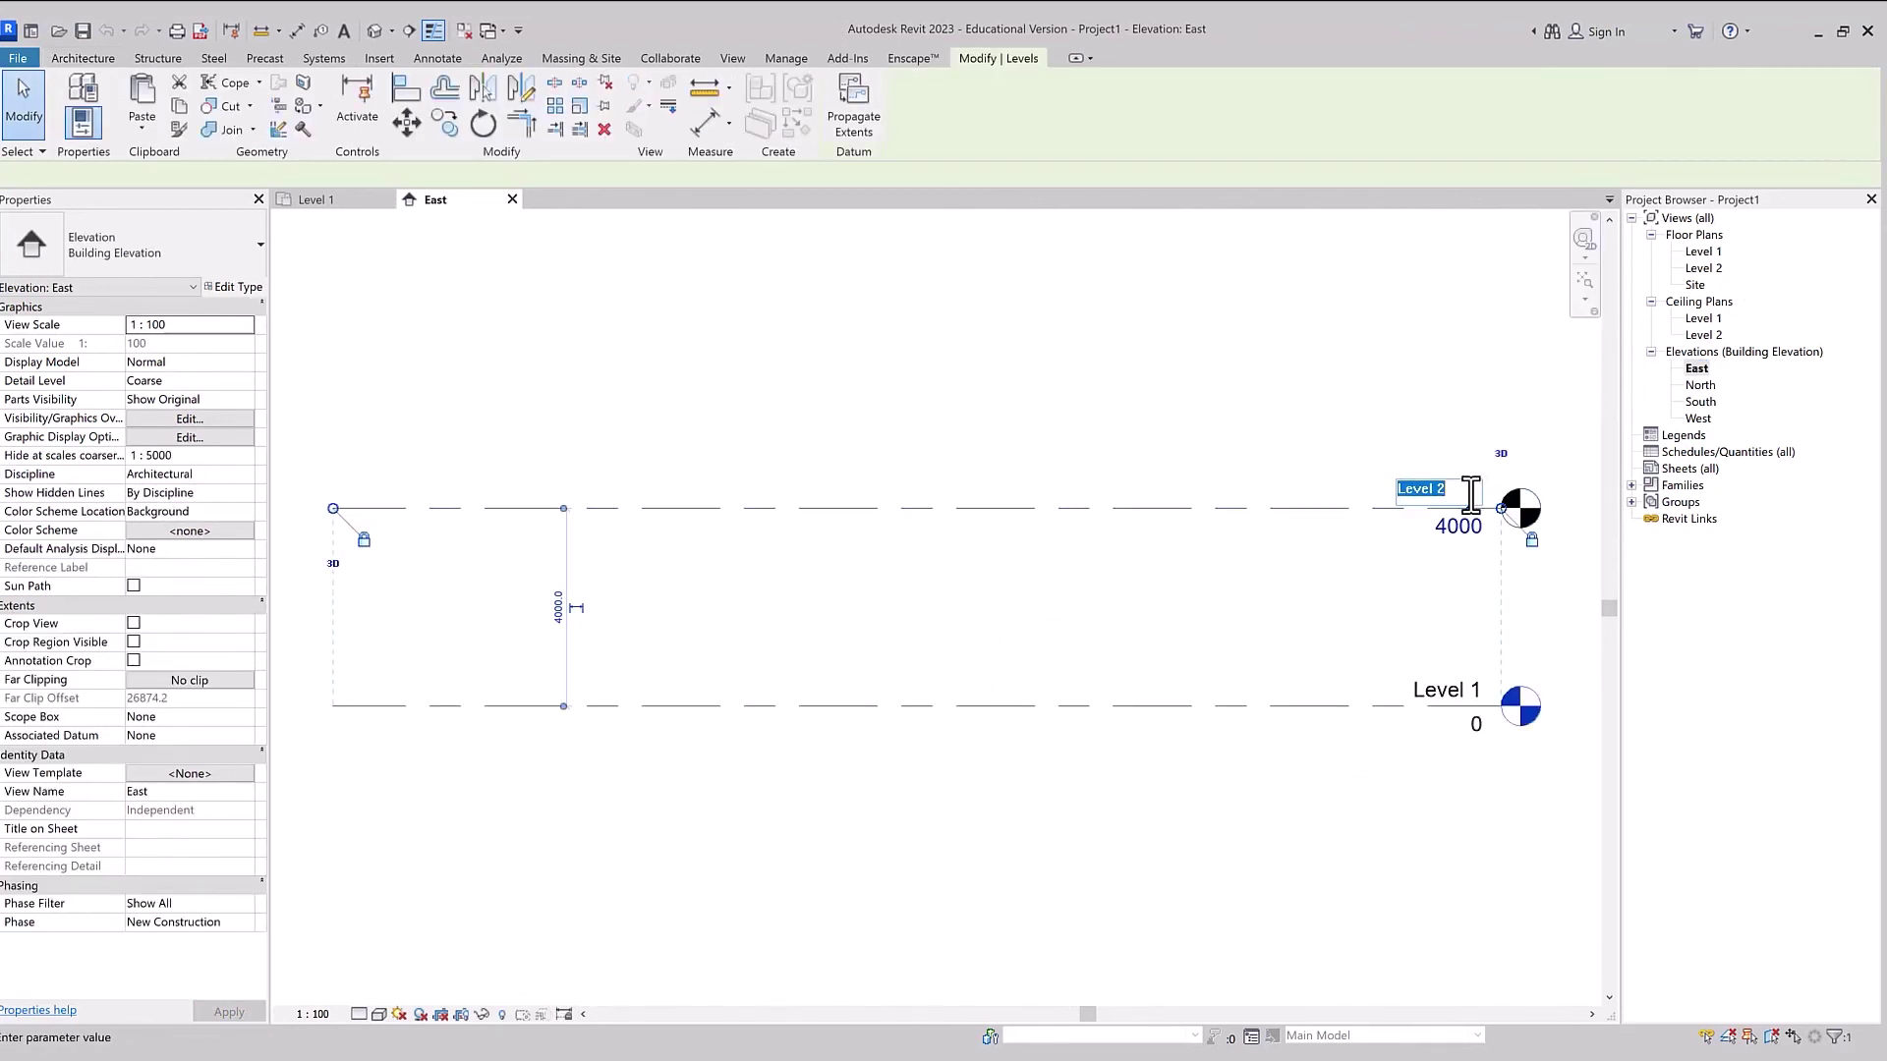
pyautogui.click(1444, 491)
pyautogui.write('3')
pyautogui.press('Return')
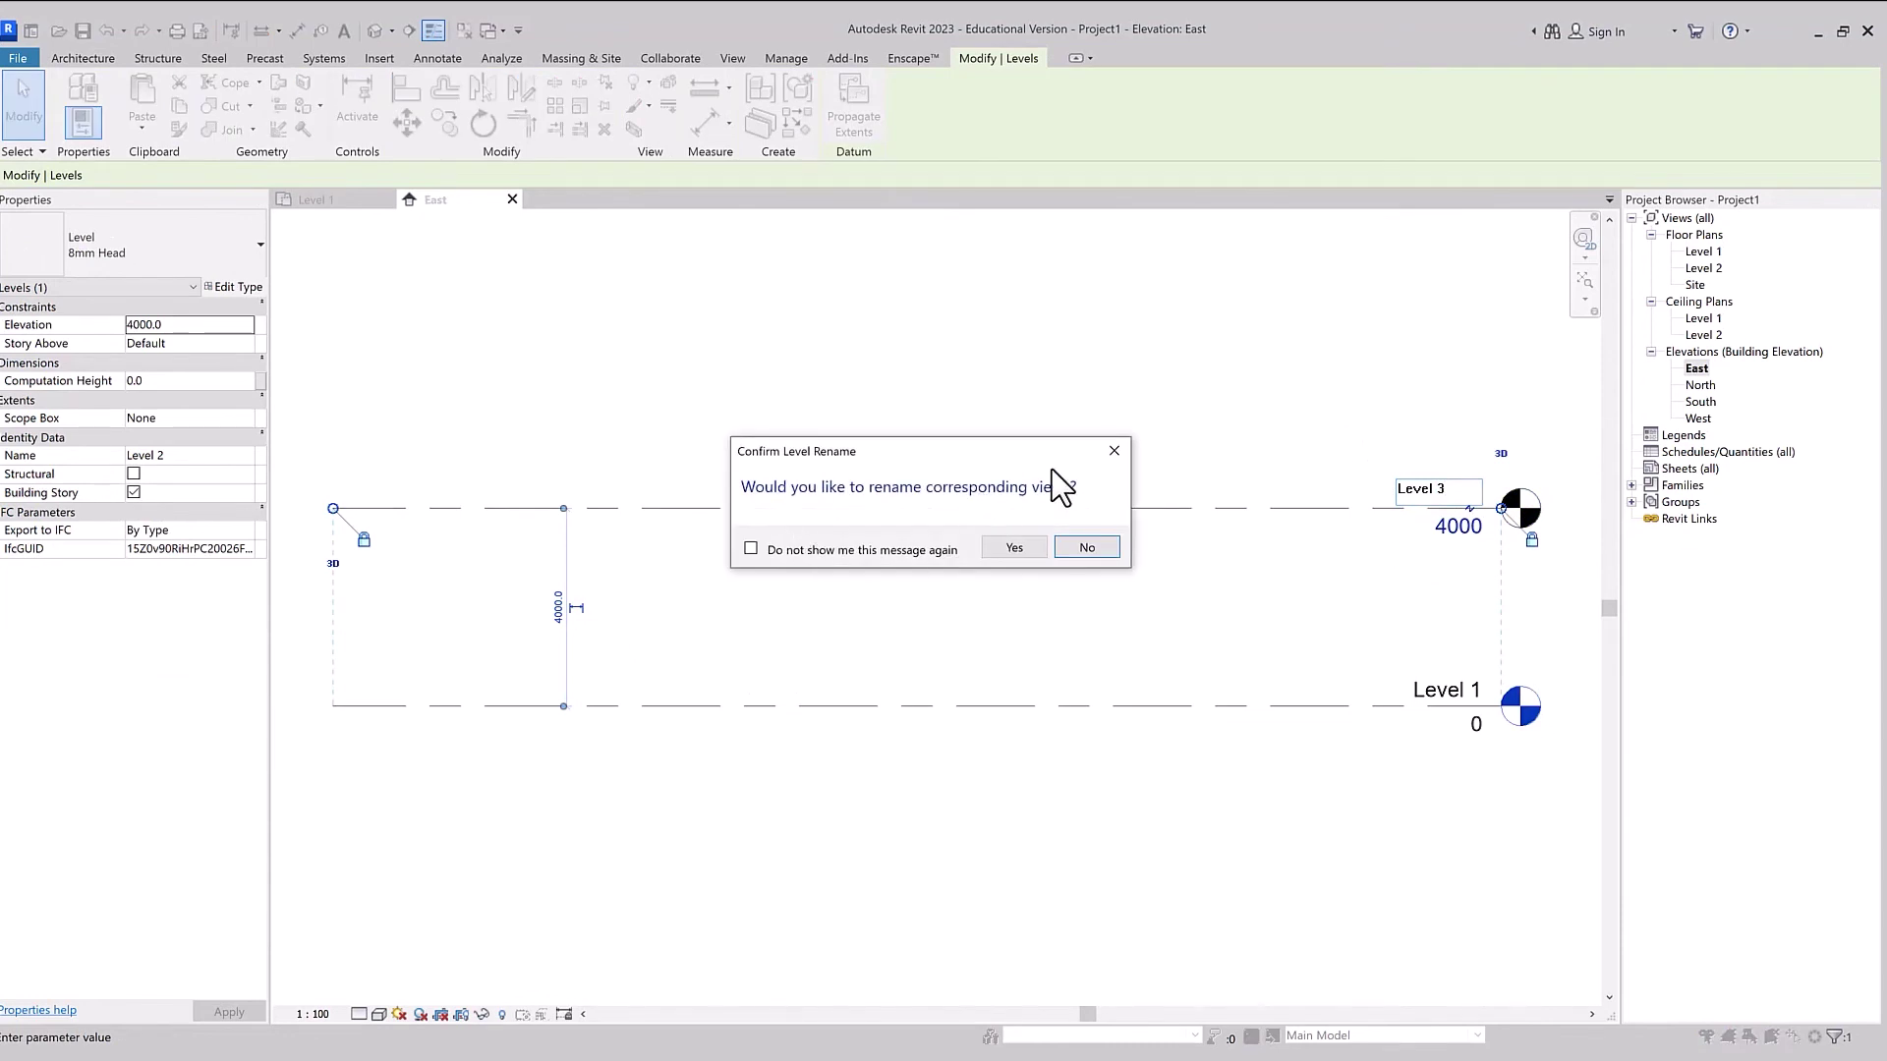